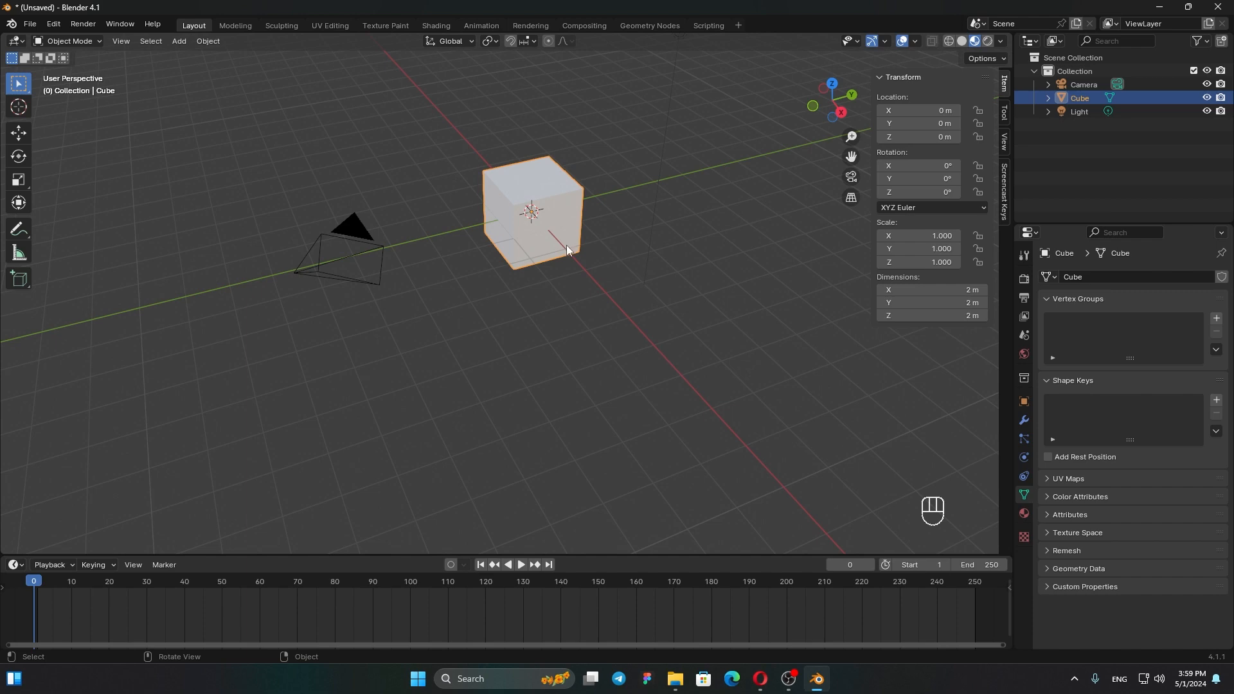
Step: Frame the default cube in the viewport and switch its display to Solid shading
key(KP_Decimal)
scroll(569, 252, down, 6)
mouse_move(571, 259)
middle_down()
mouse_move(518, 251)
mouse_move(632, 302)
middle_up()
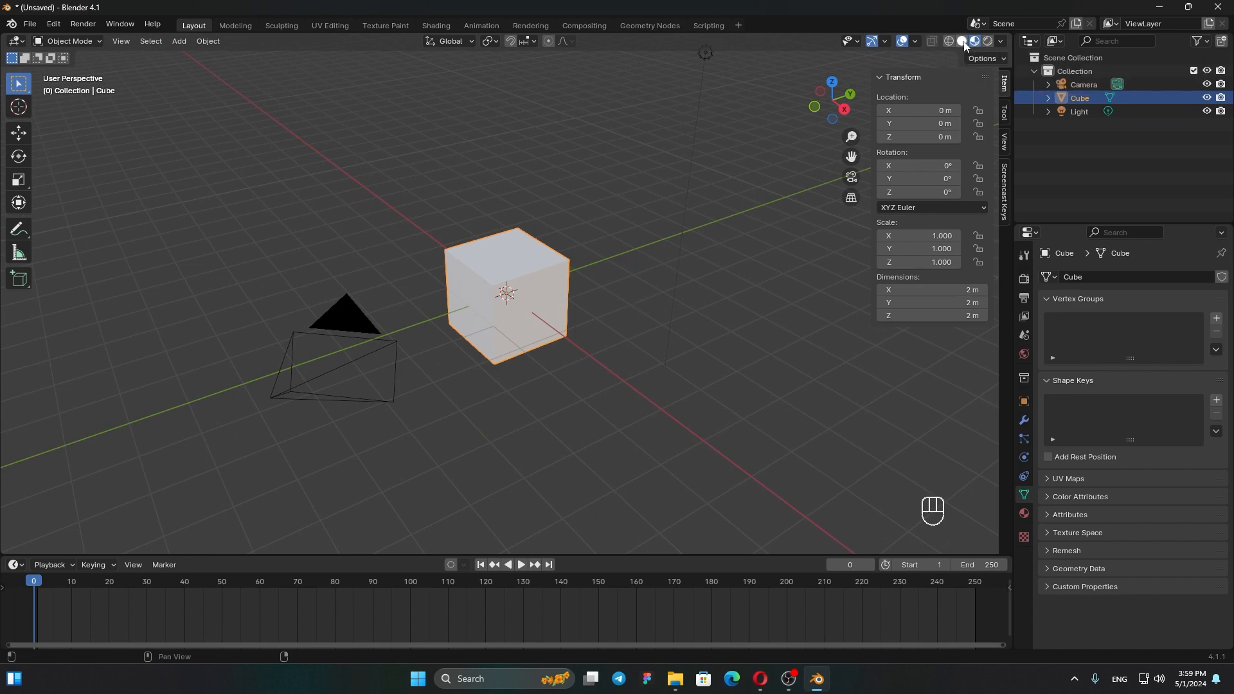
middle_drag(522, 214, 599, 278)
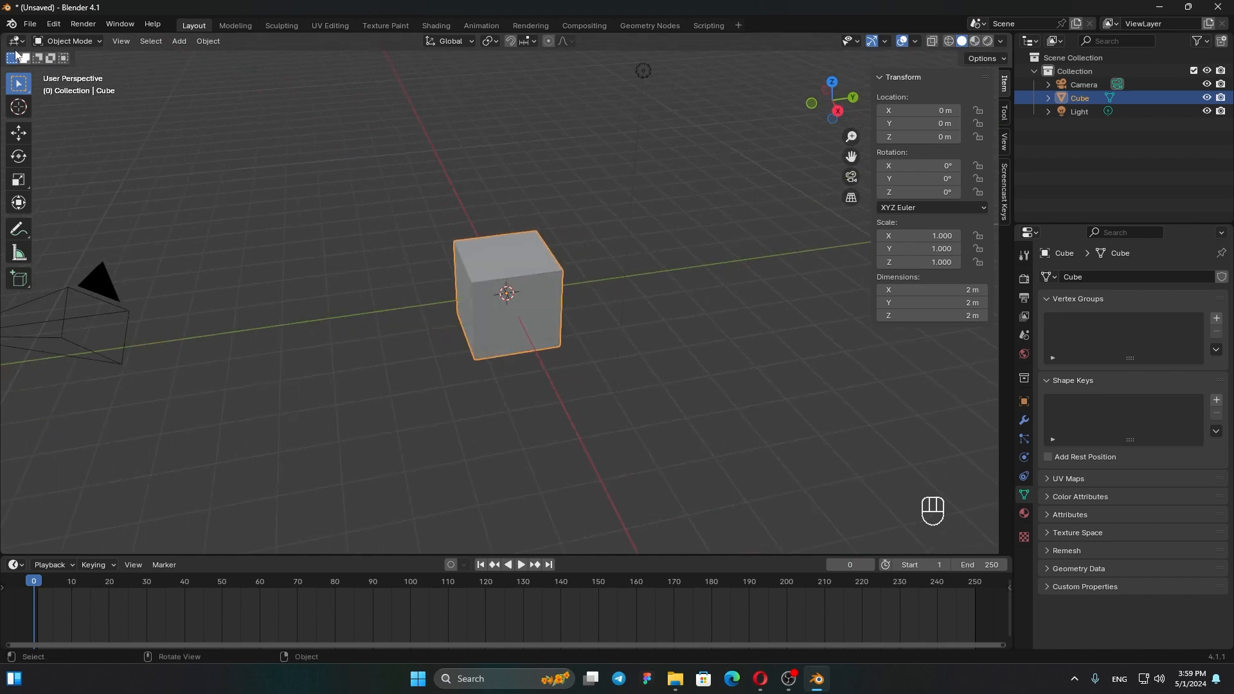
Step: Try the Move tool on the cube, shifting it about 1.45 m along Z and 2.3 m along Y, and undo both moves
click(19, 133)
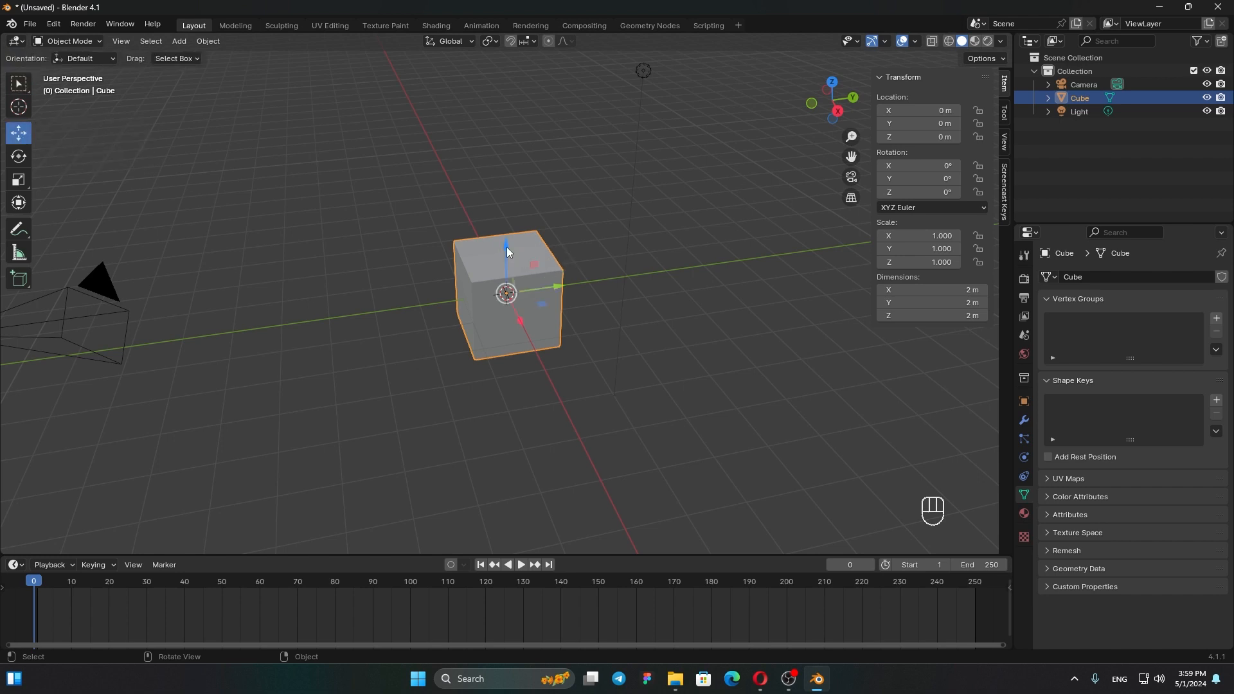
drag(506, 251, 507, 193)
drag(555, 233, 683, 224)
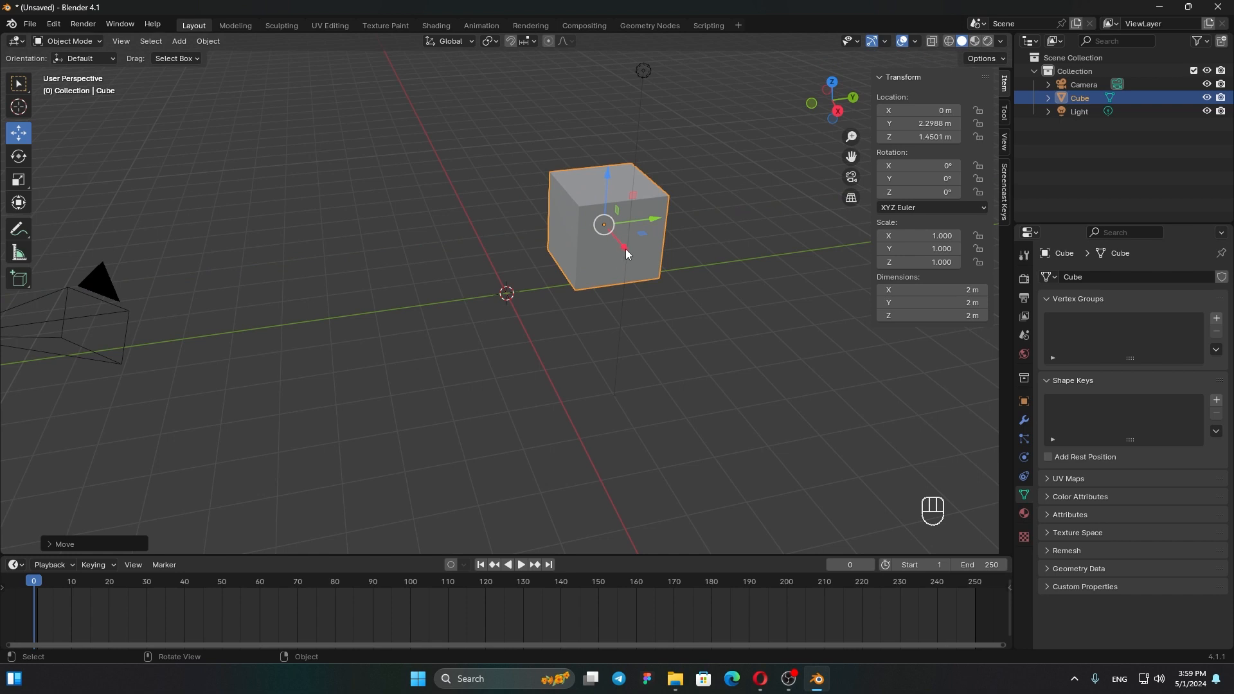
key(ctrl+z)
key(ctrl+z)
key(ctrl+z)
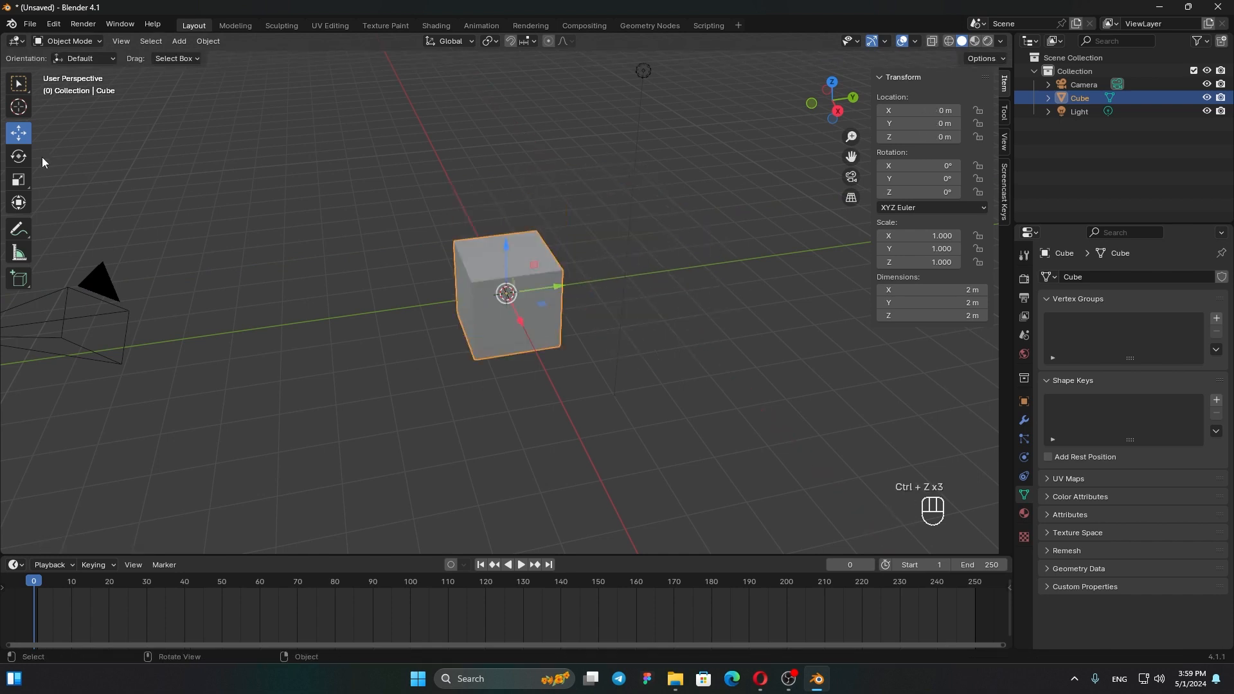
Step: Try the Rotate tool on the cube around its X axis and undo the rotation
click(19, 159)
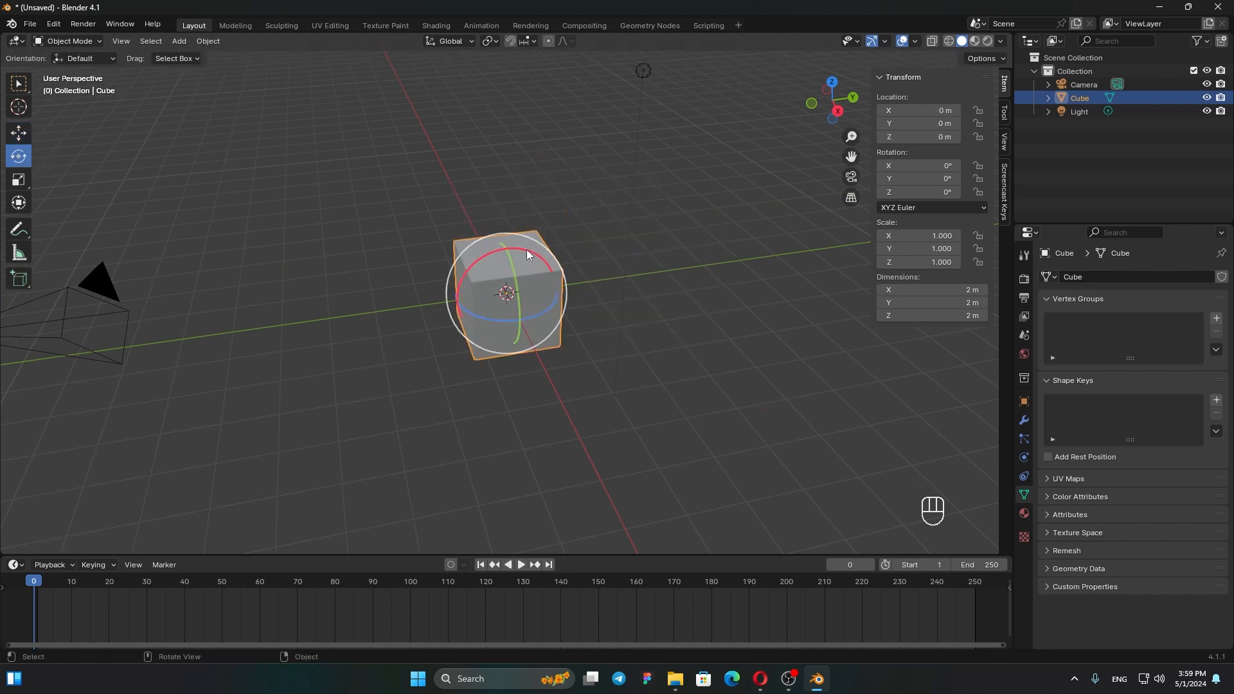
drag(526, 253, 523, 204)
key(ctrl+z)
Step: Try the Scale tool on the cube along Y, undo the scaling and return to the Select Box tool
click(18, 180)
drag(558, 286, 673, 295)
key(ctrl+z)
key(ctrl+z)
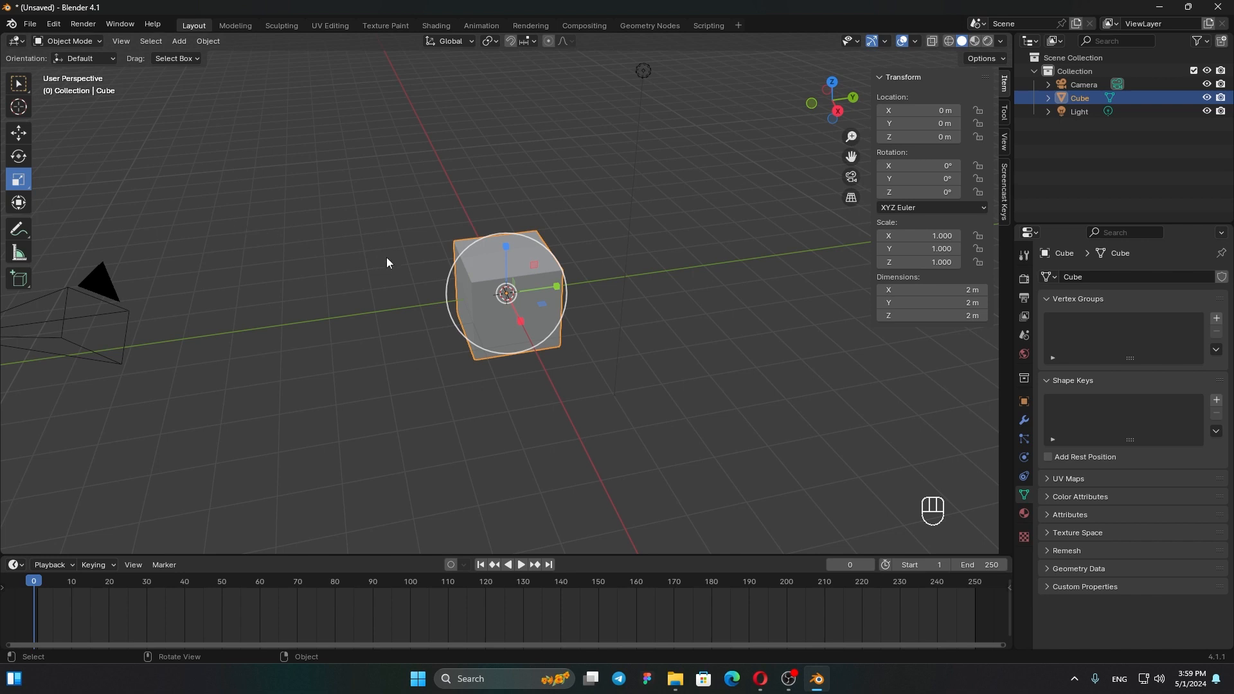
click(19, 87)
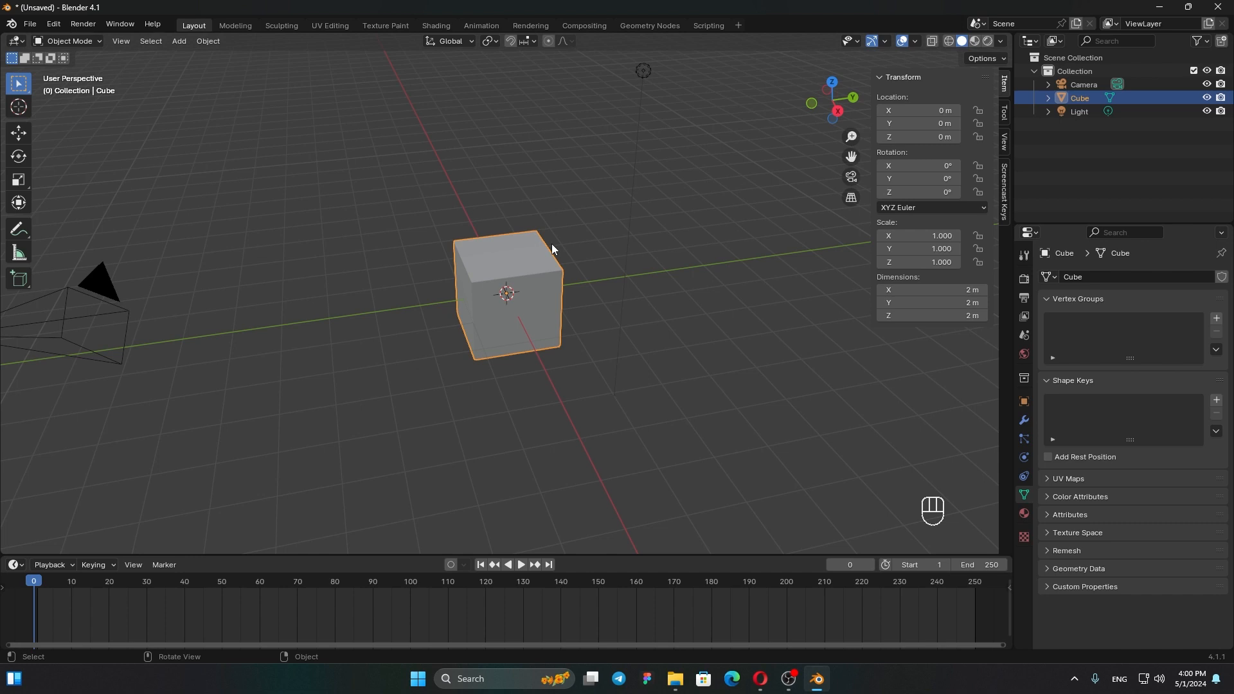
Step: Try moving the cube freely, constrained to Y and constrained to Z, and cancel the move
key(g)
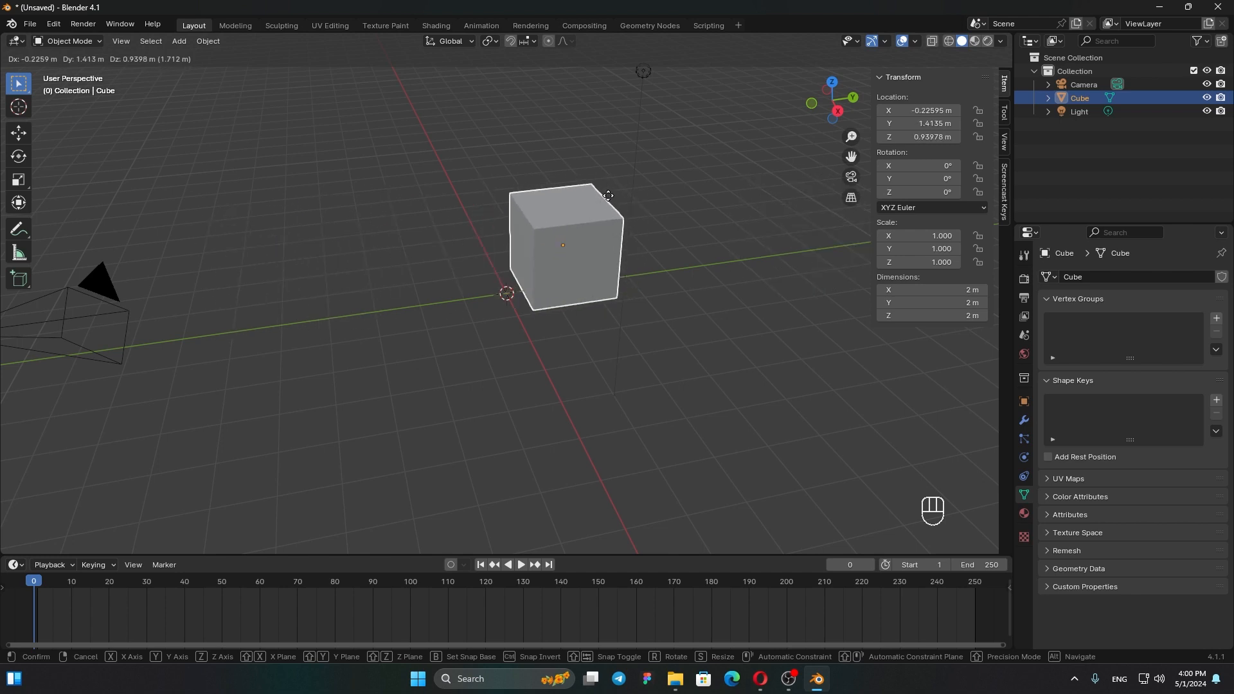
key(y)
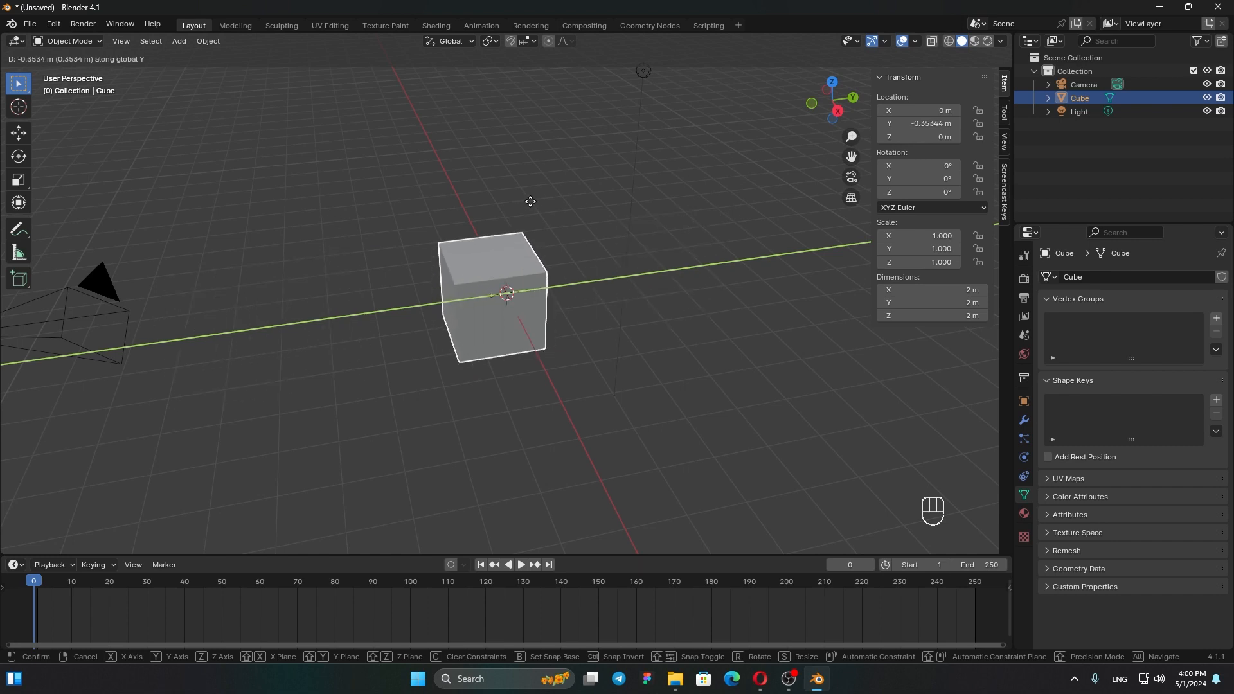
key(z)
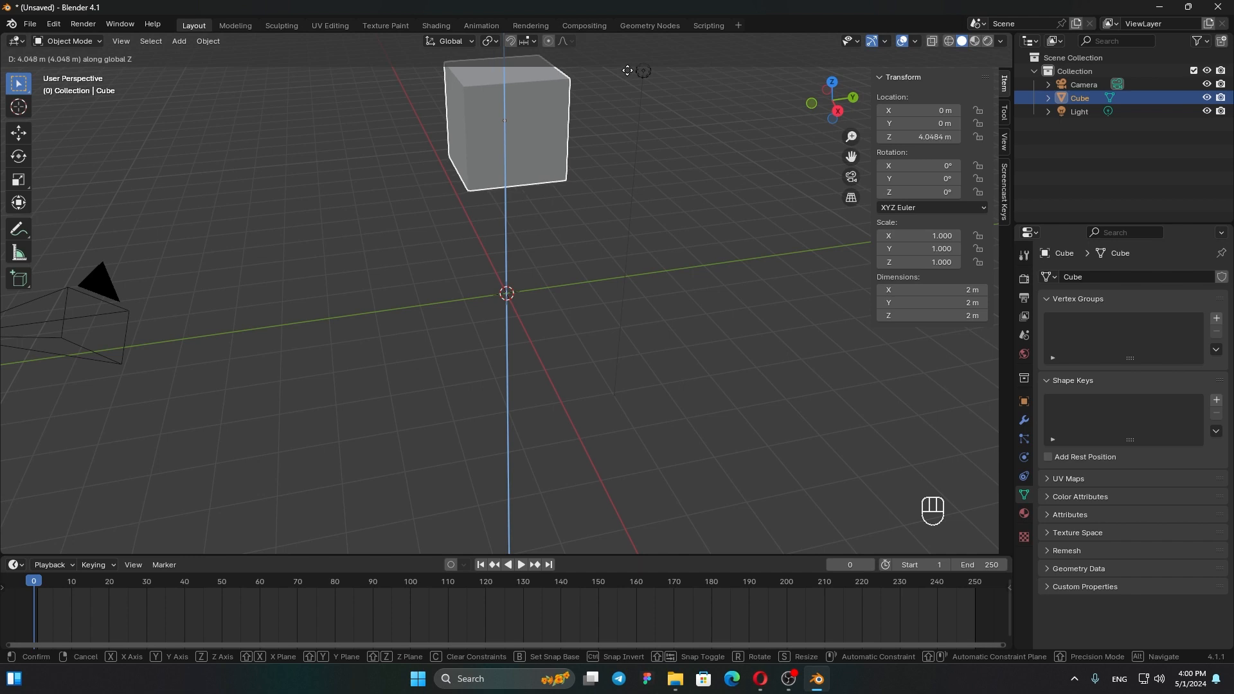
right_click(627, 71)
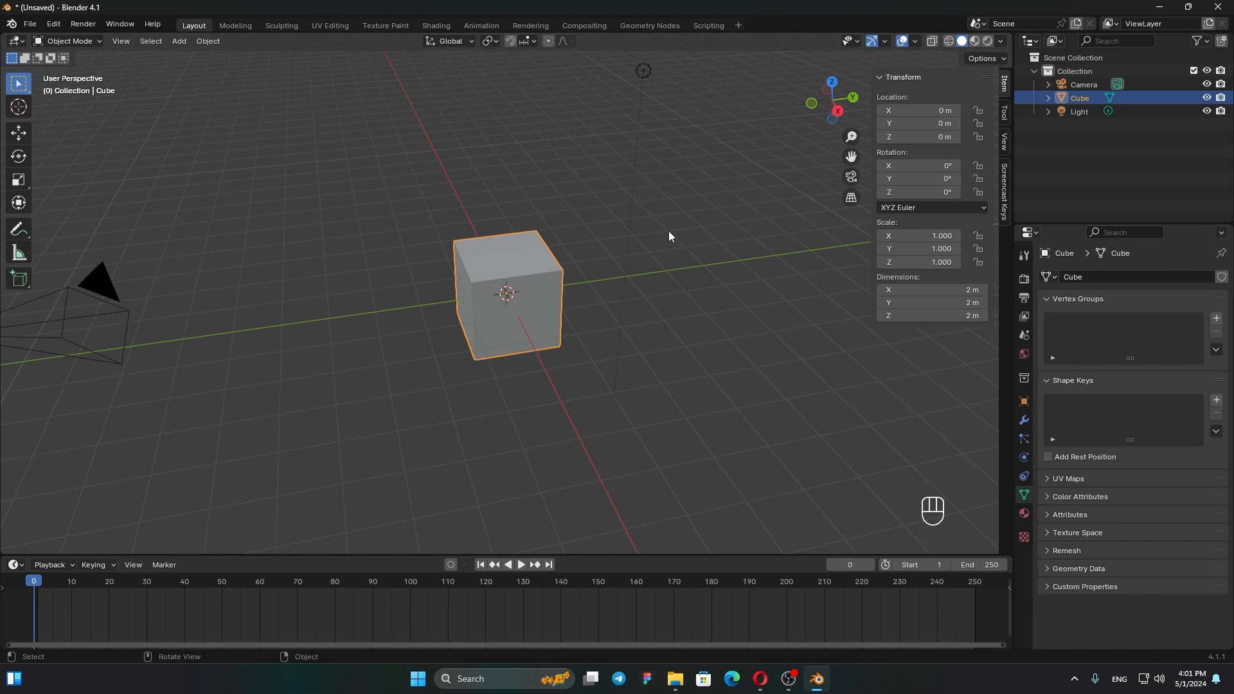
Step: Try rotating the cube freely and around the global Z, Y and X axes, and cancel the rotation
key(r)
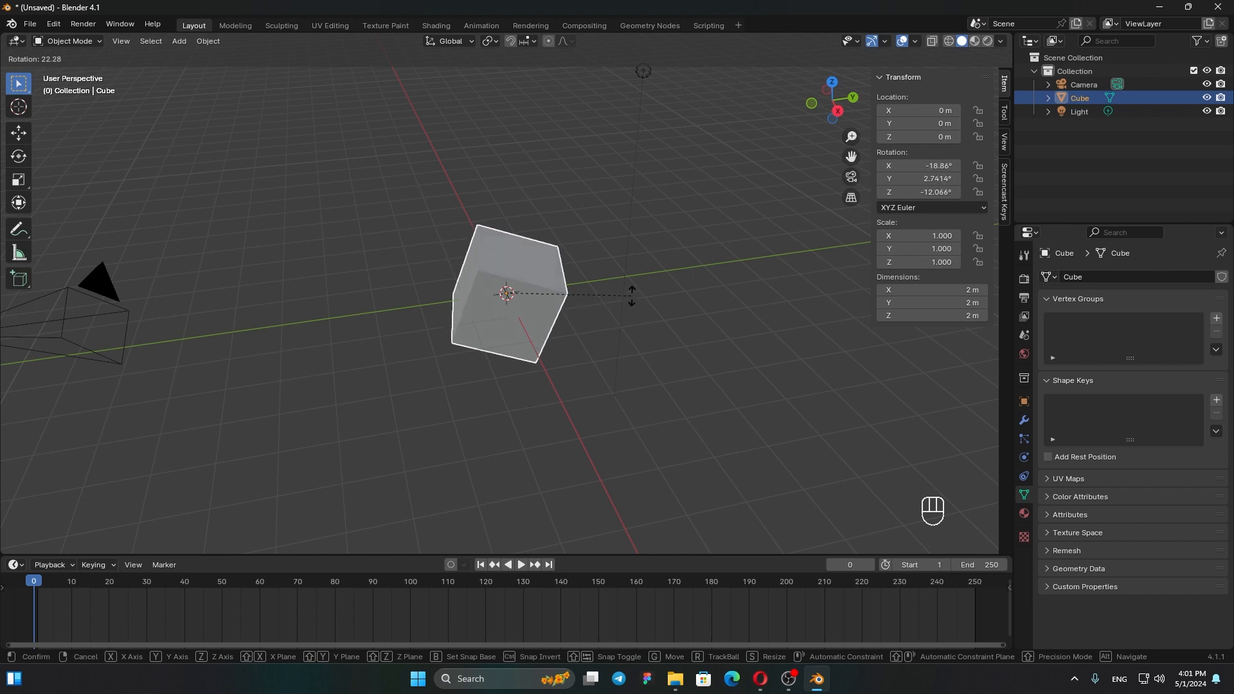
key(z)
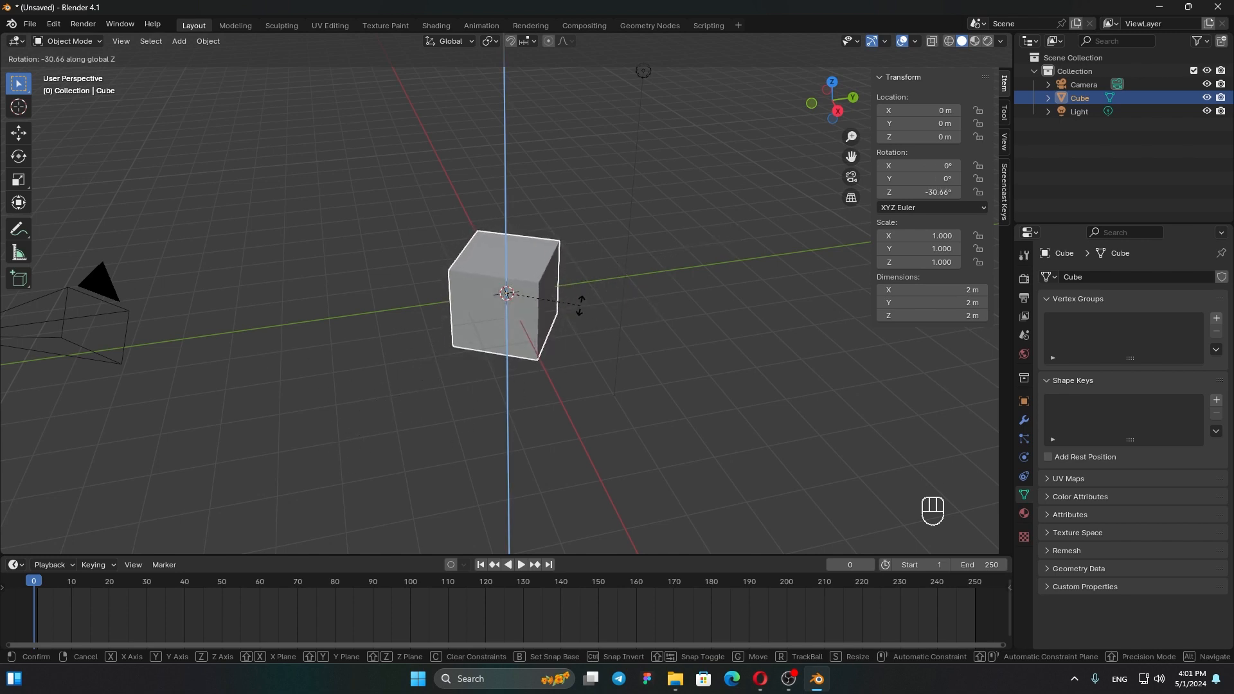
key(y)
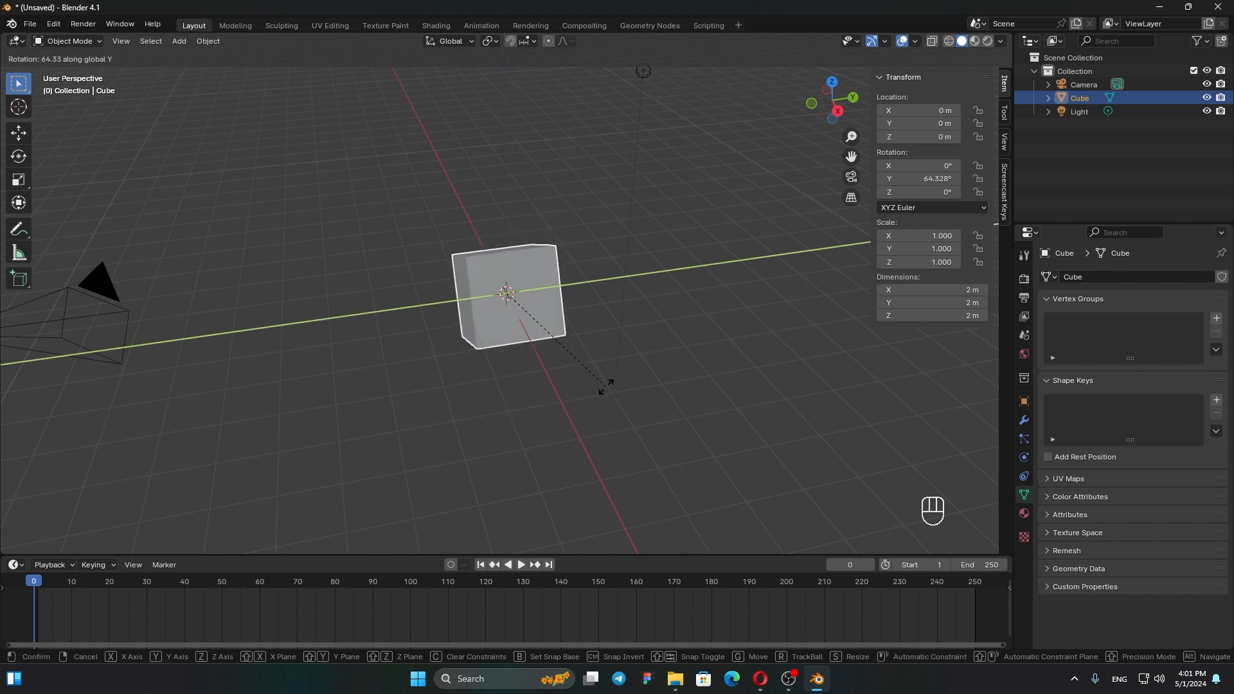
key(x)
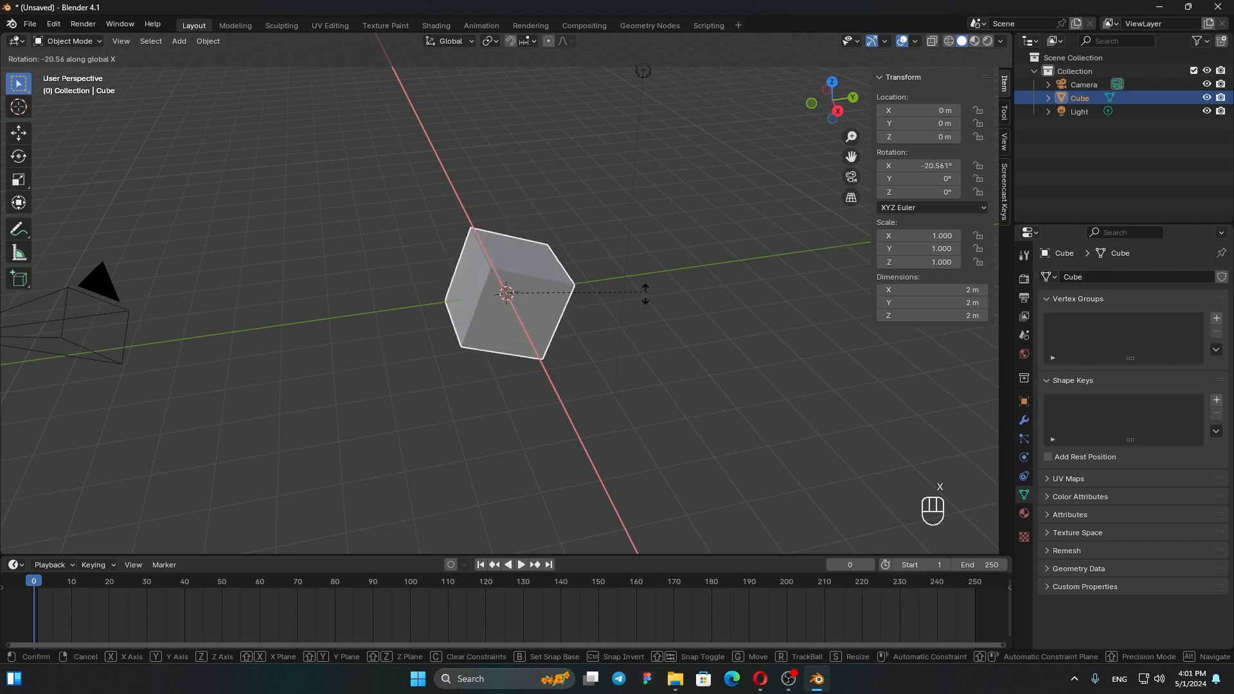
right_click(568, 338)
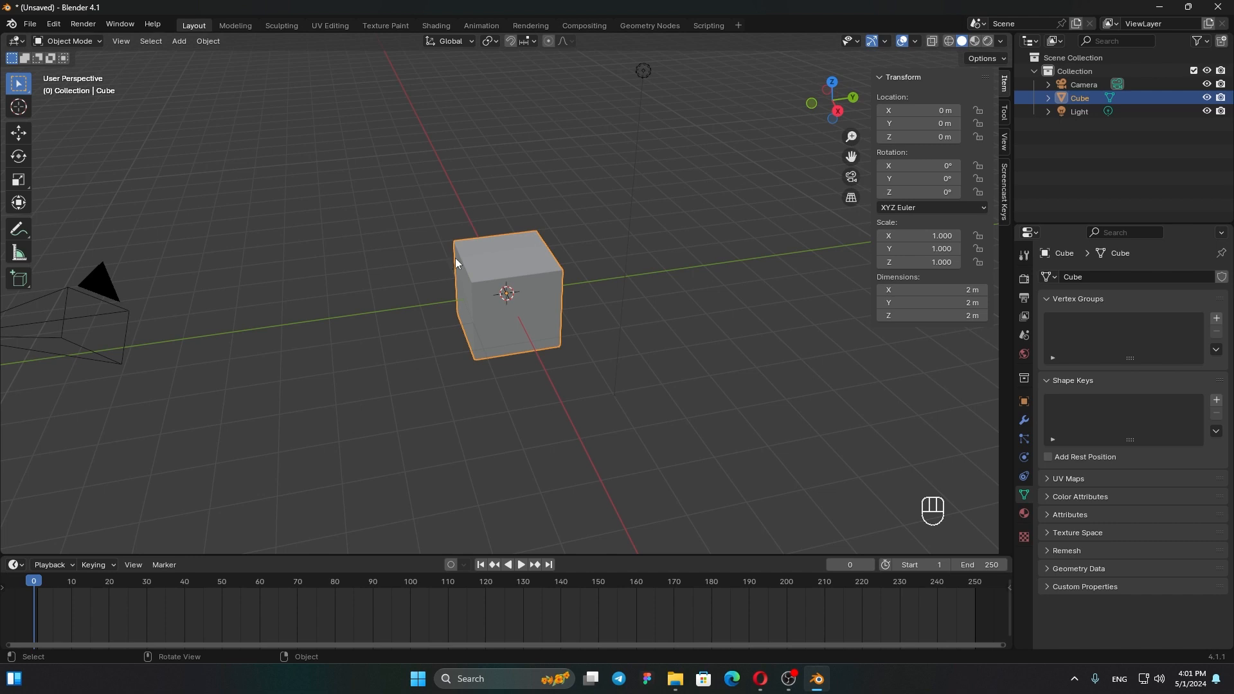
Step: Try scaling the cube uniformly, along Z and to about 2.98 along Y, and undo the scaling
key(s)
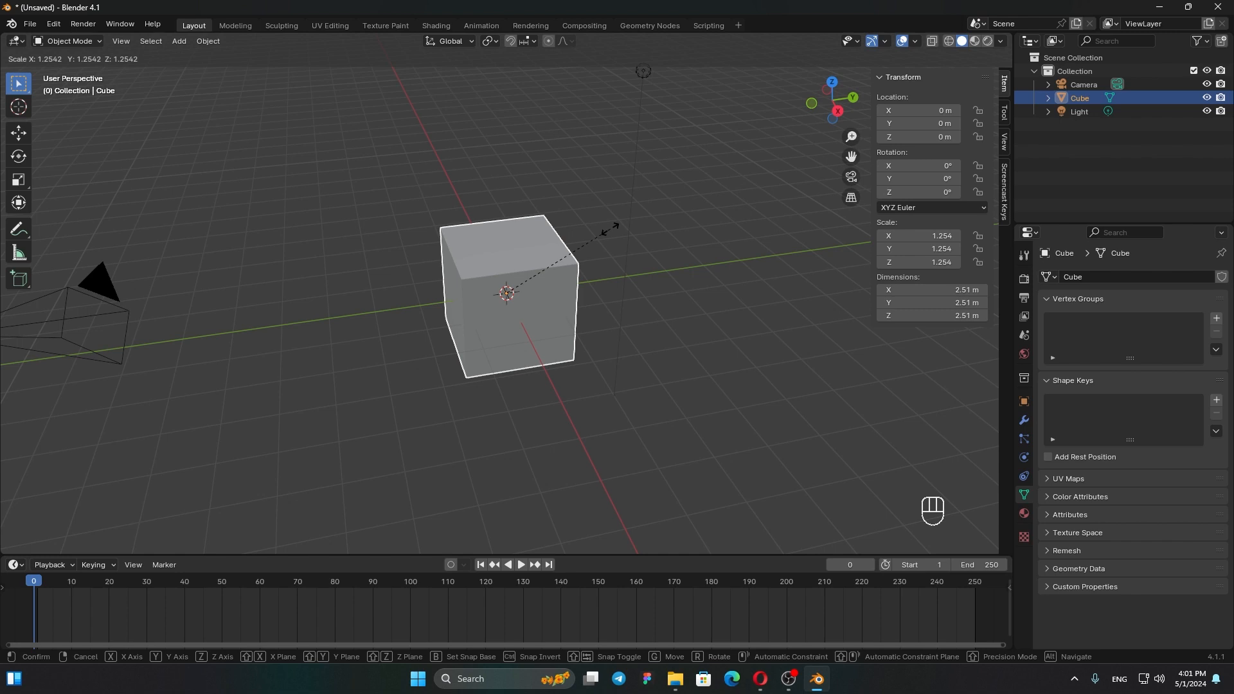
key(z)
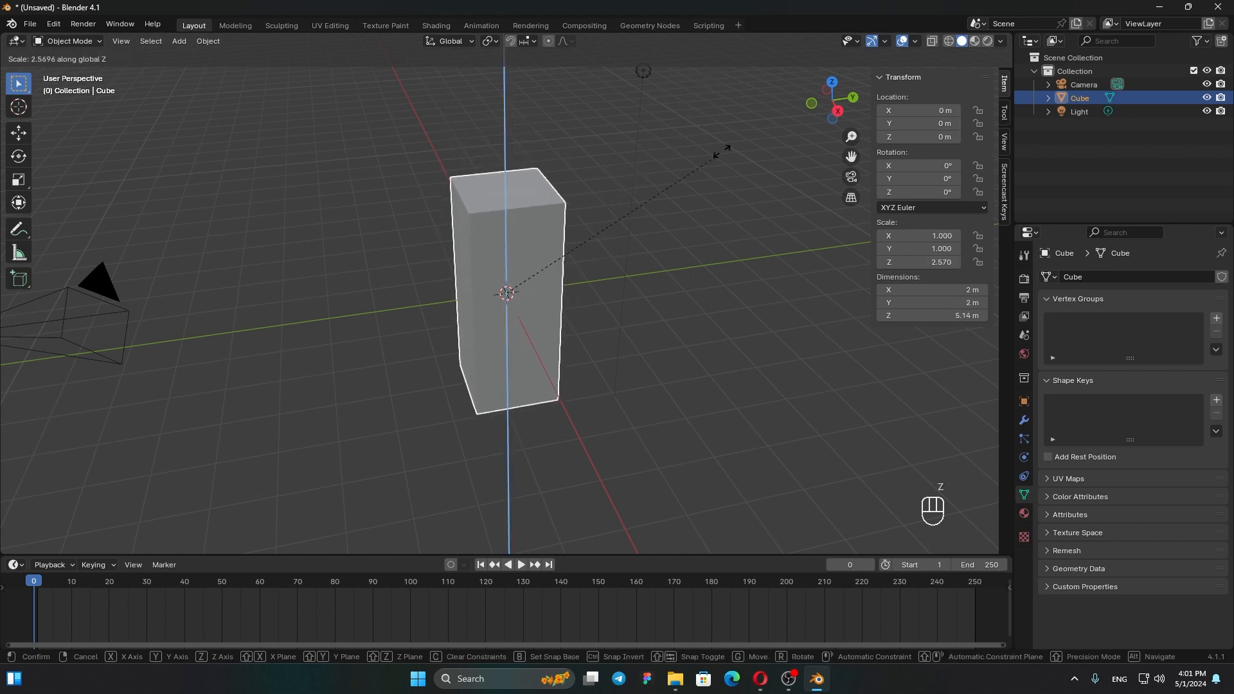
key(y)
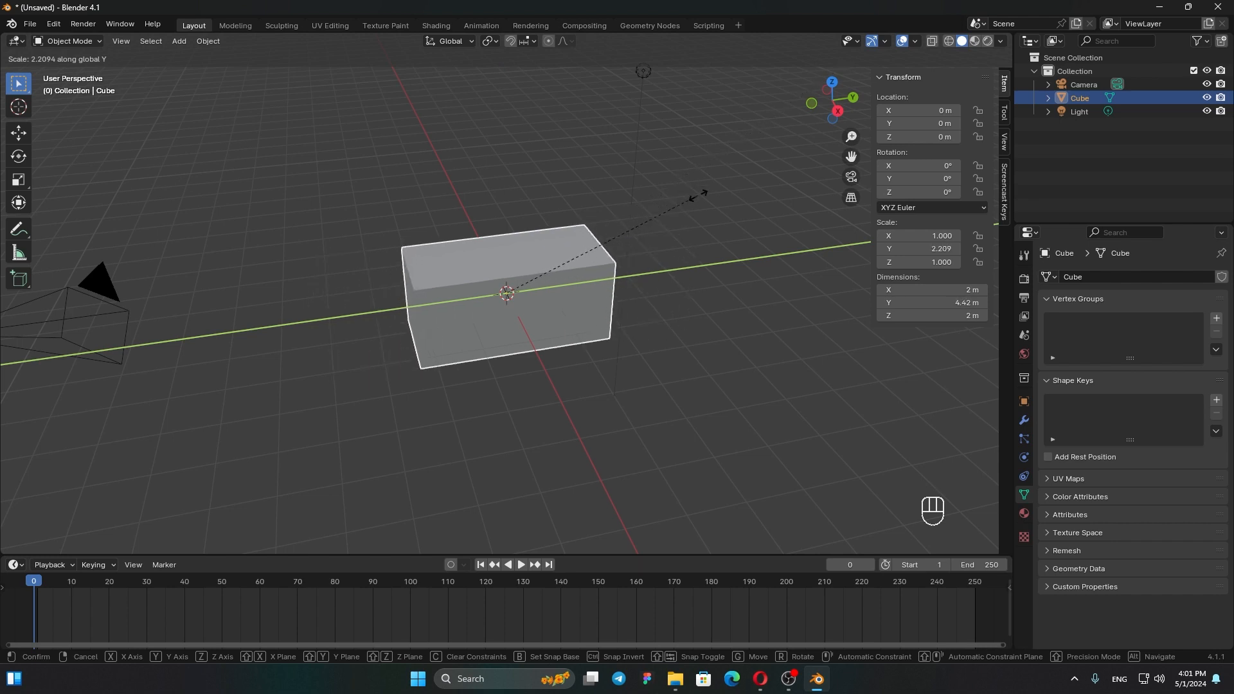
click(775, 182)
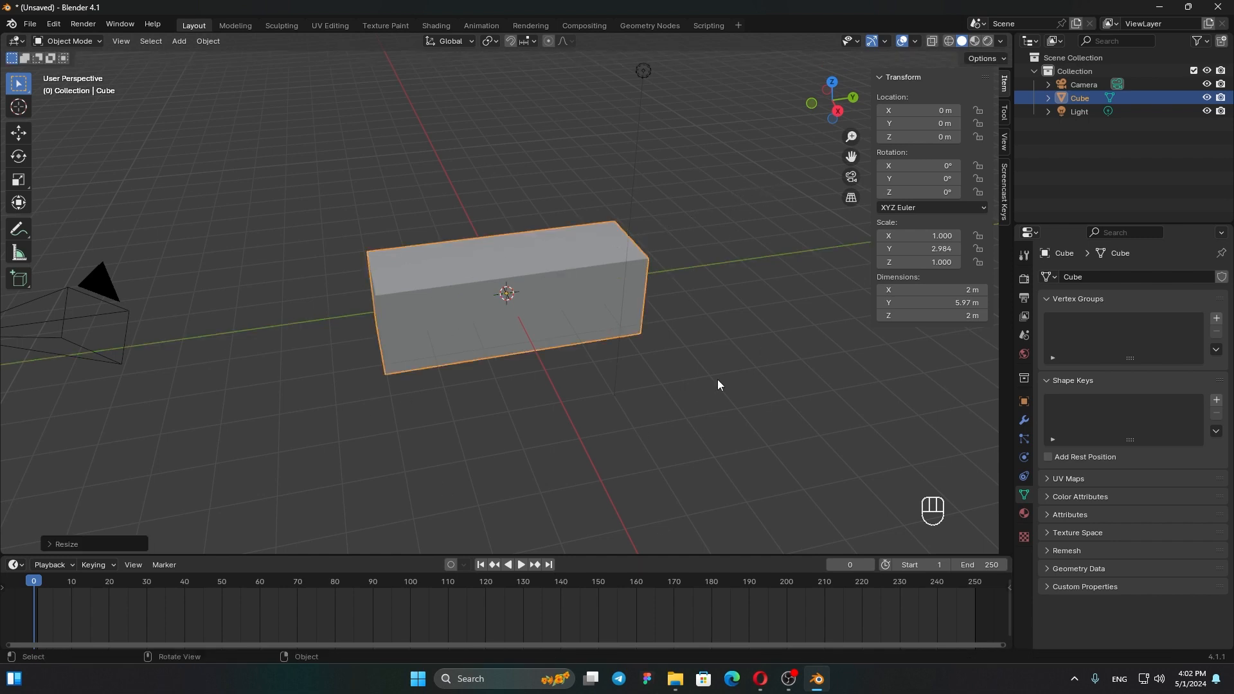
key(ctrl+z)
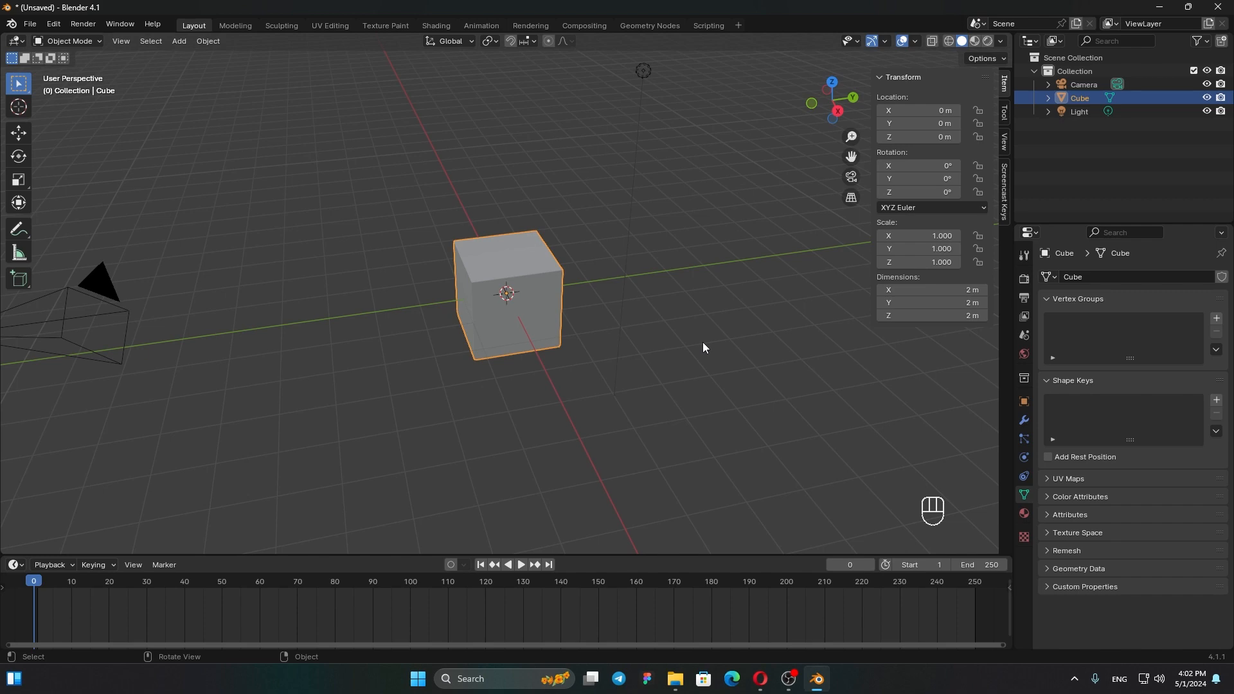
Step: Delete the light and the camera from the scene
click(488, 152)
click(643, 70)
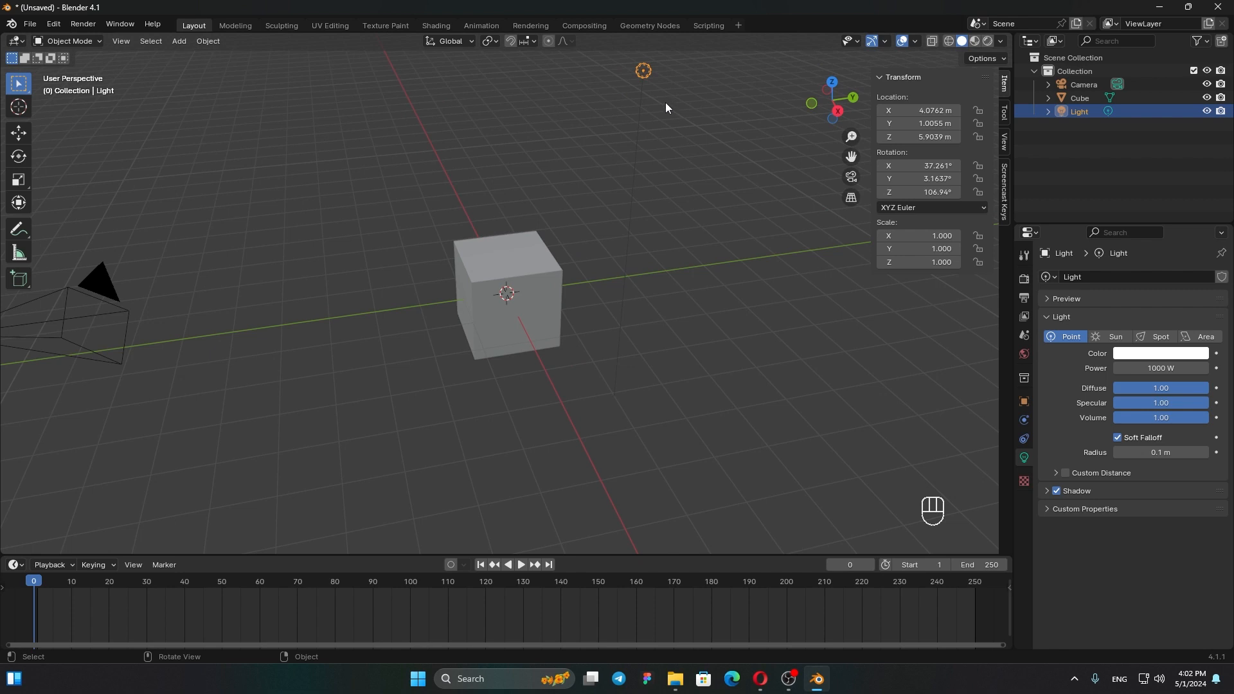
key(x)
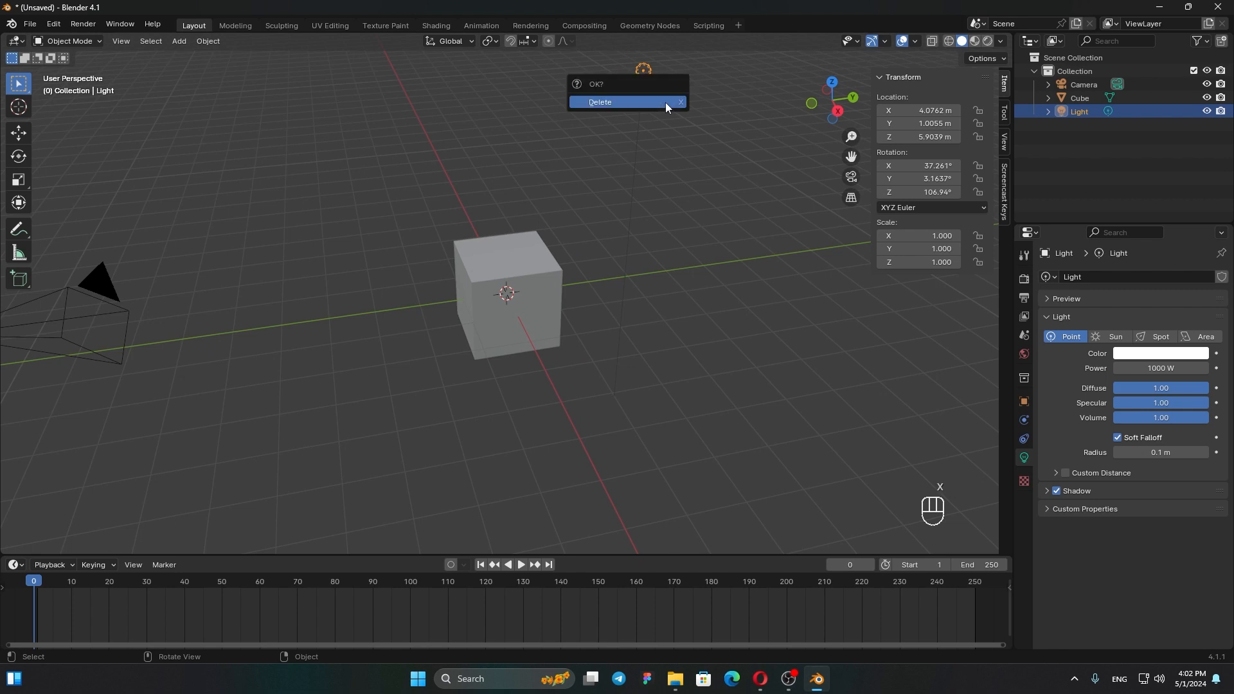
click(614, 102)
click(129, 314)
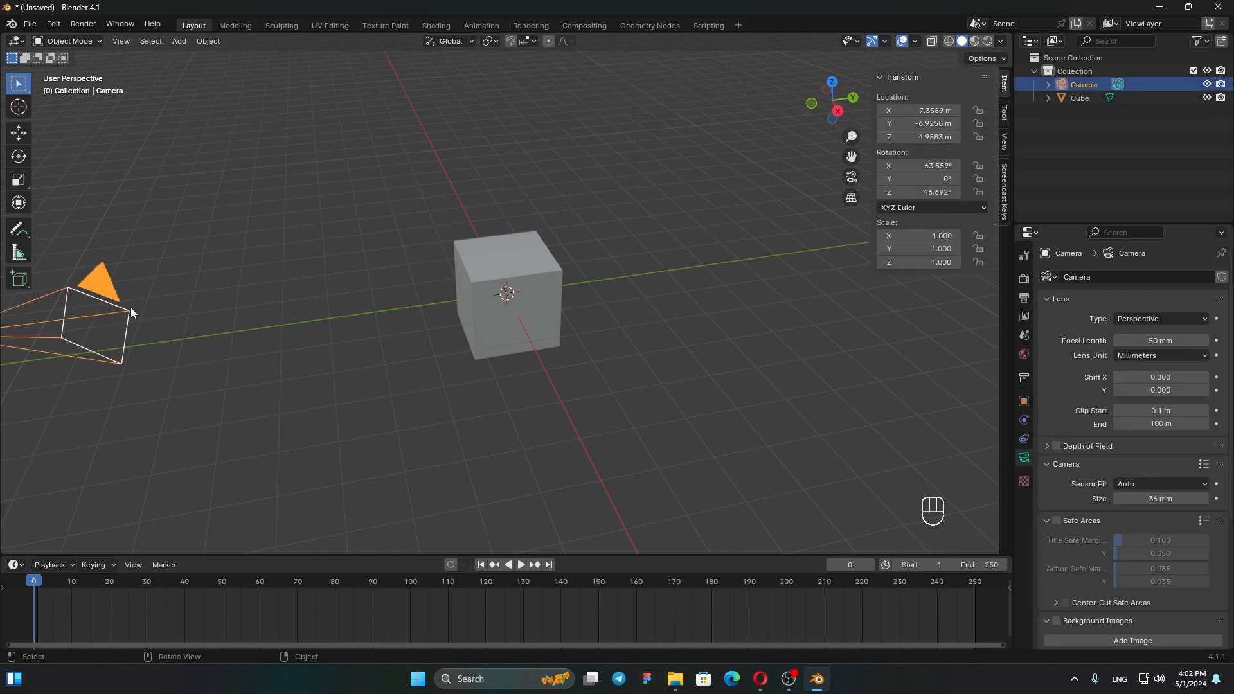
key(x)
click(318, 279)
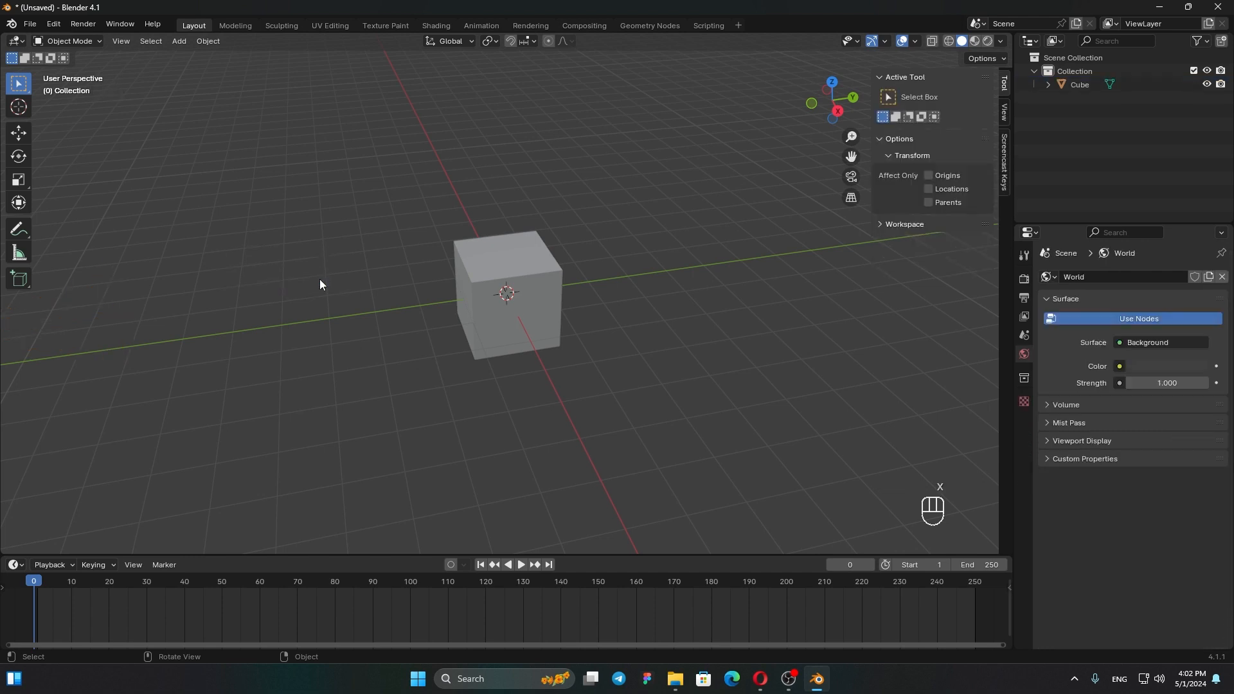
Step: Delete the default cube from the scene
click(497, 286)
key(x)
click(496, 282)
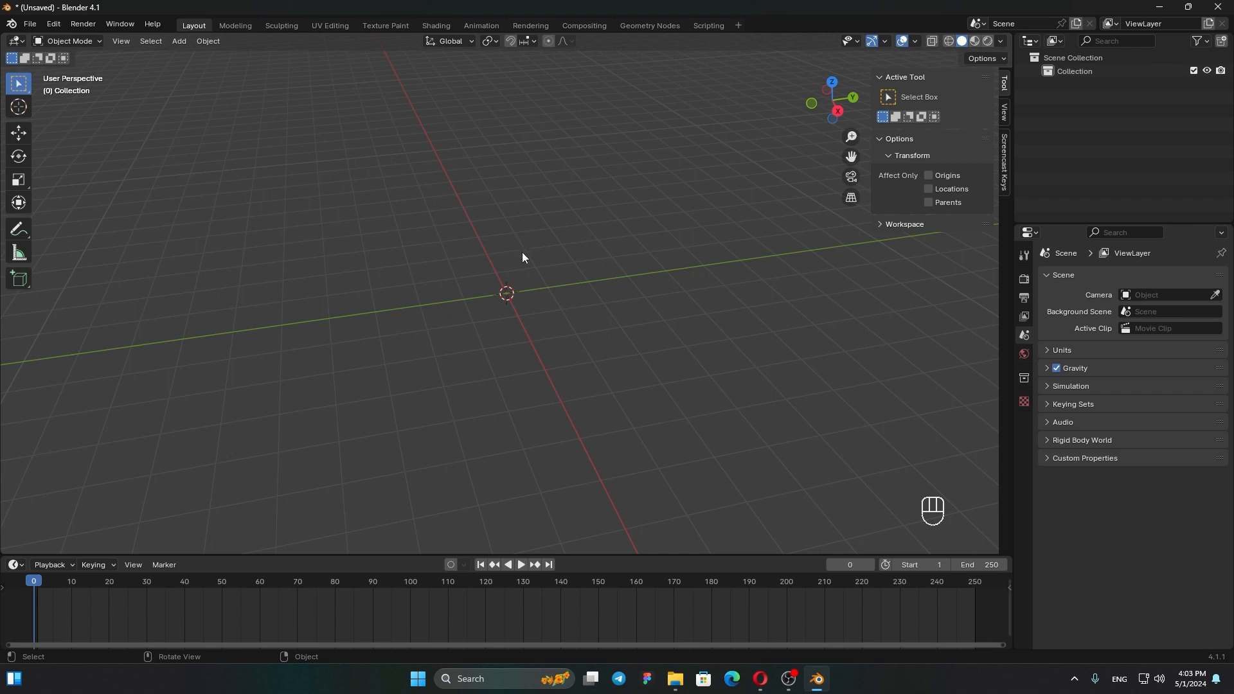
Step: Add a mesh cube at the world origin and delete it again
click(179, 41)
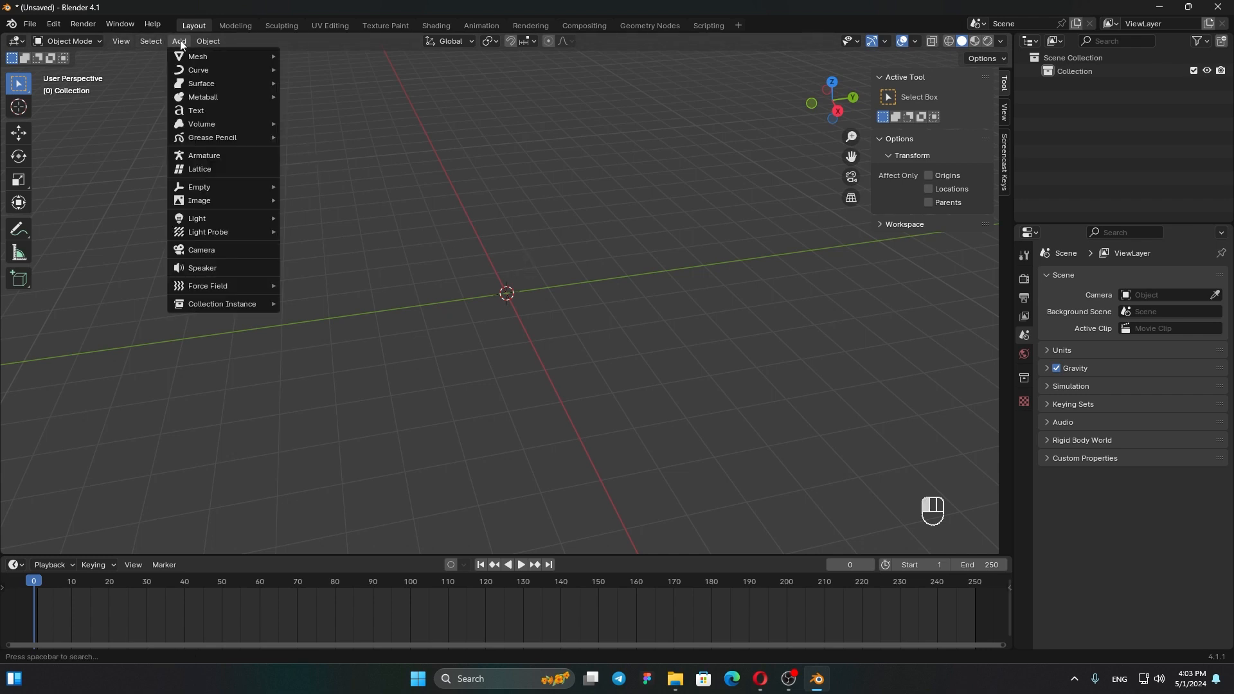
mouse_move(192, 58)
mouse_move(249, 61)
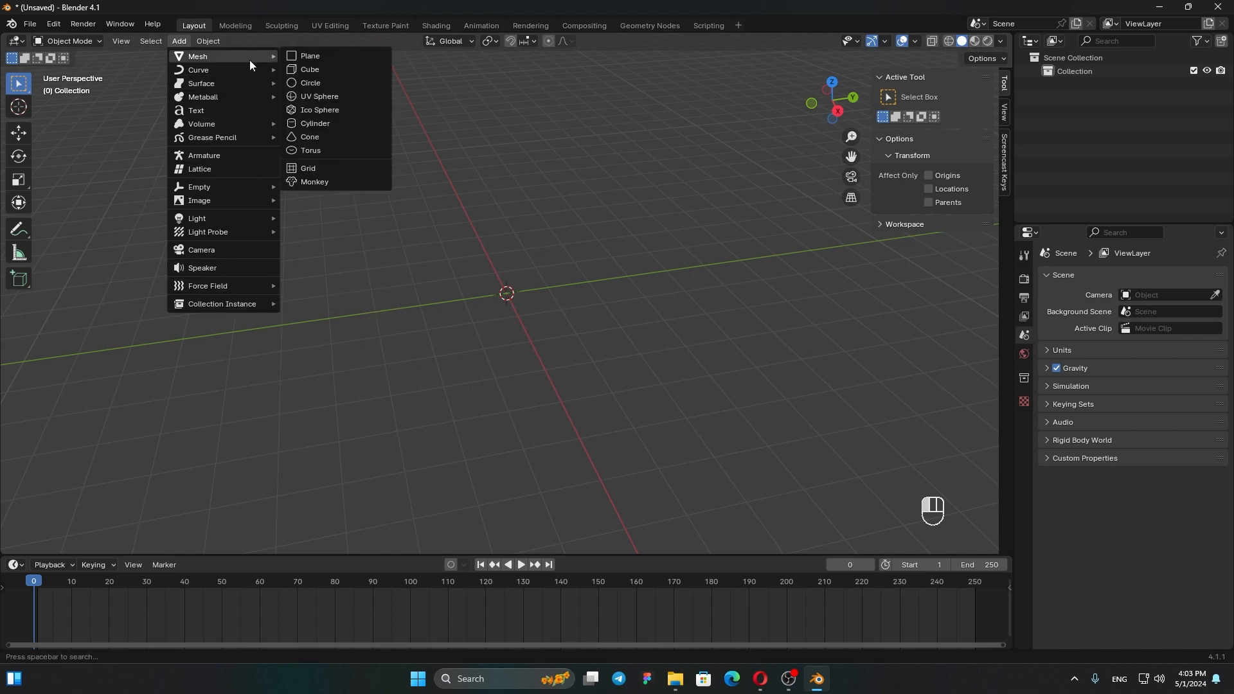
click(303, 66)
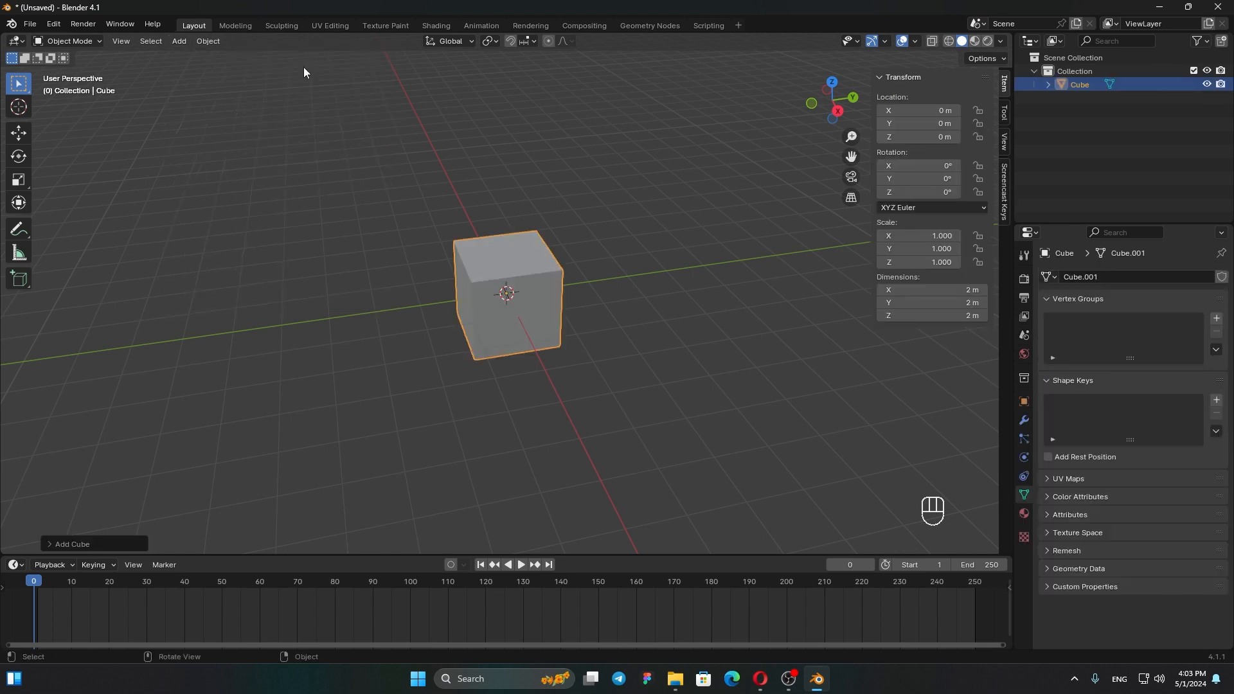
key(x)
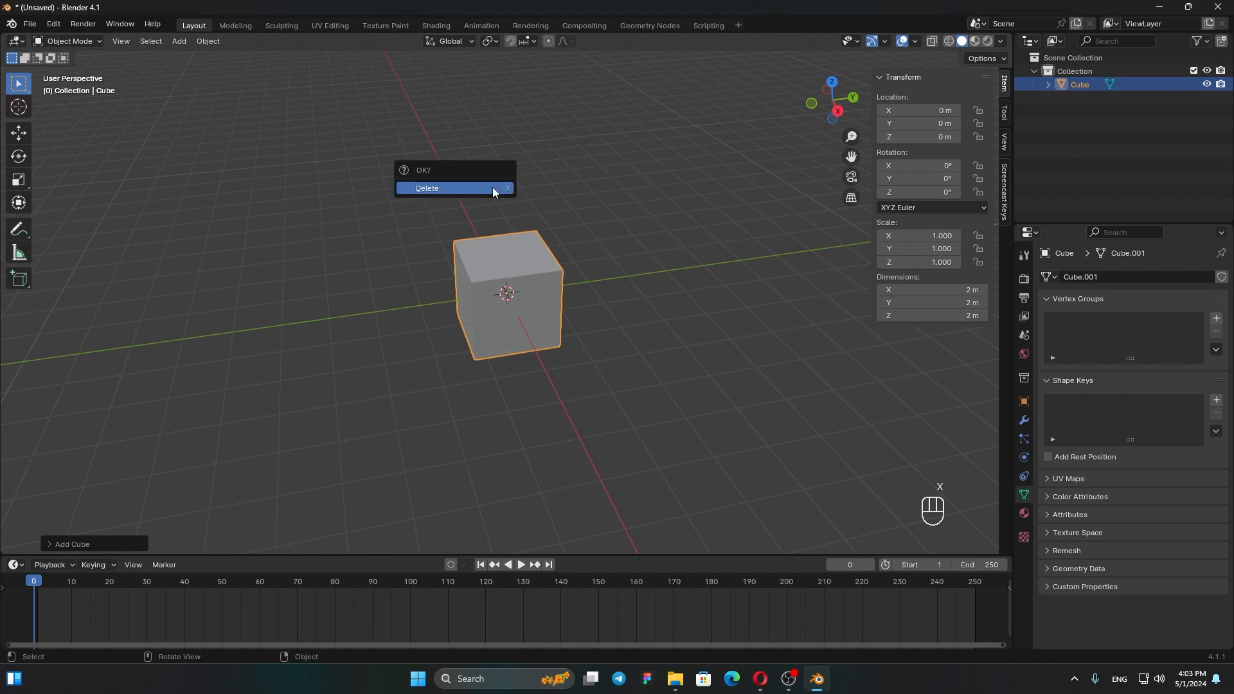
click(492, 187)
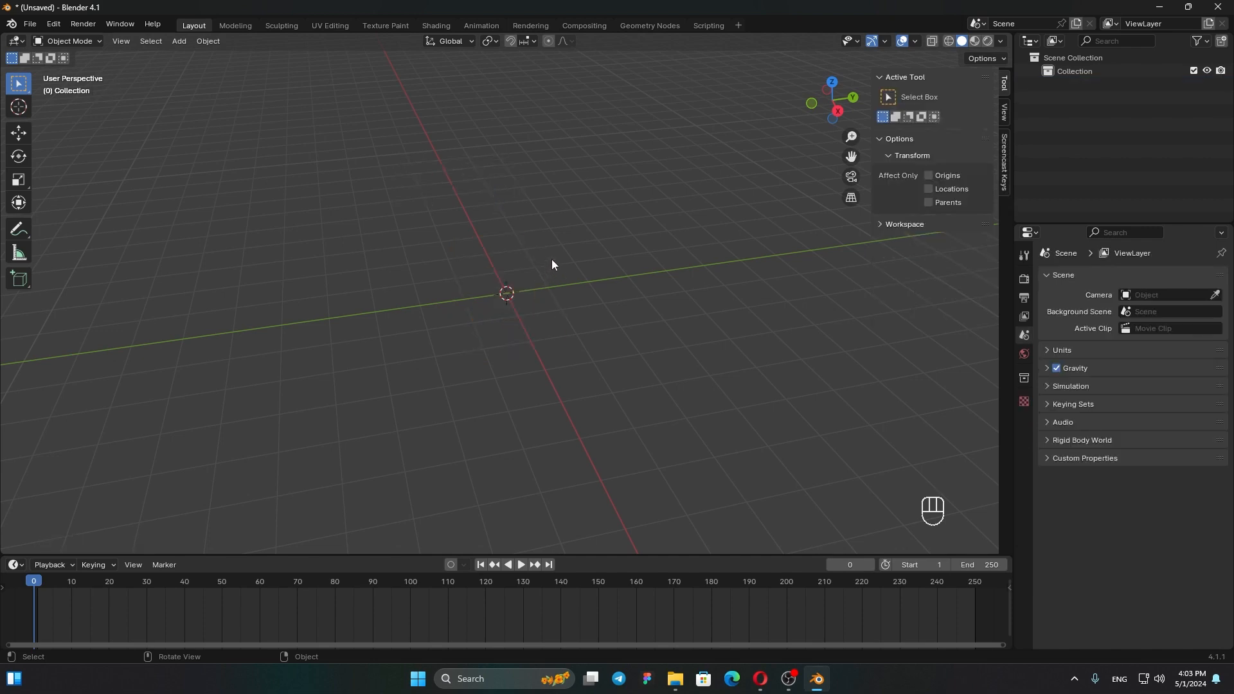
Step: Add a new mesh cube at the world origin of the empty scene
key(shift+a)
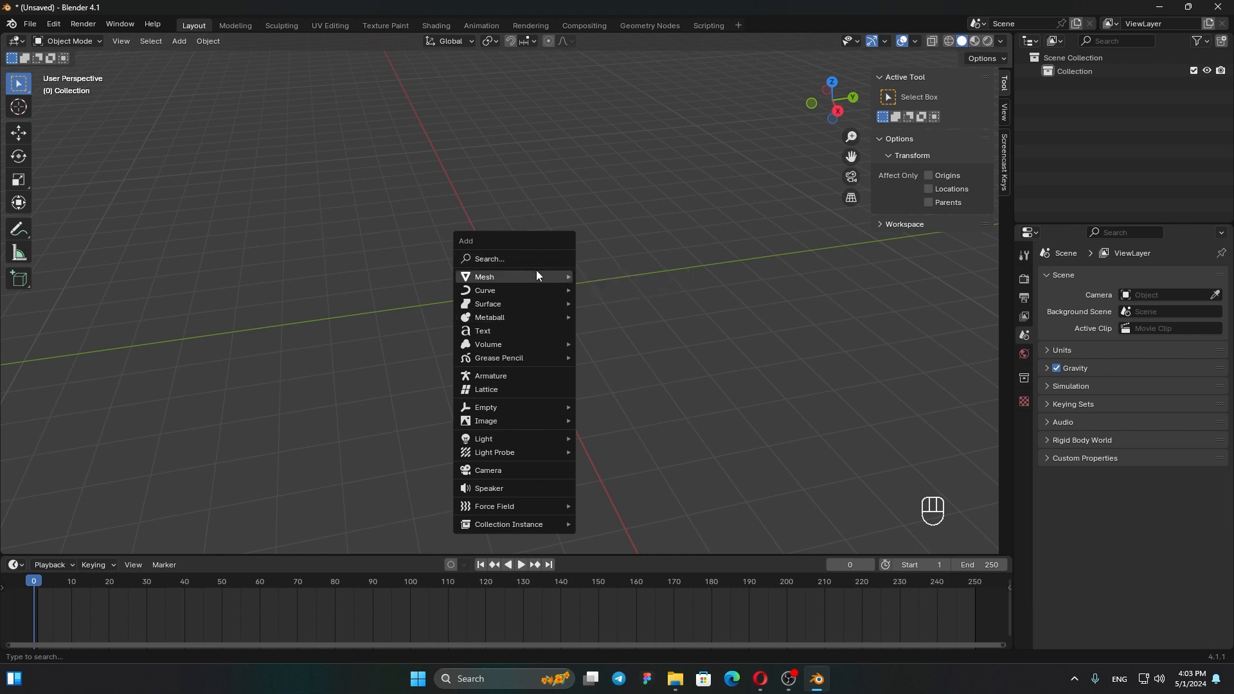
mouse_move(535, 271)
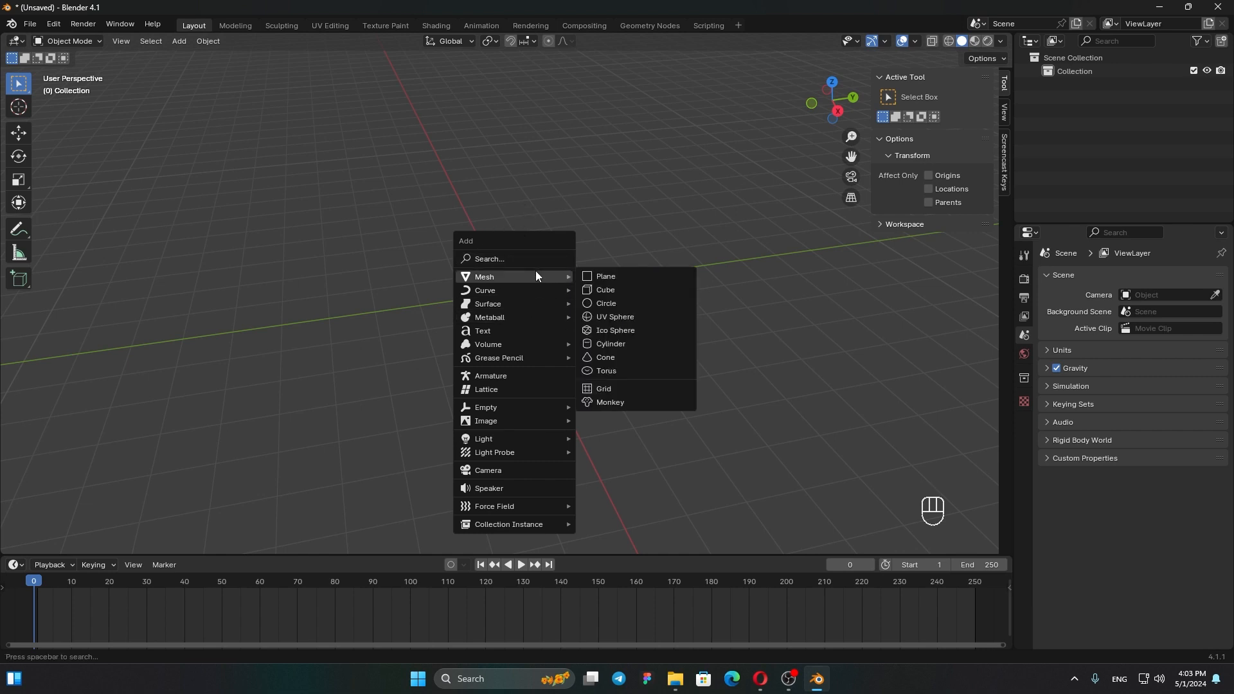
click(623, 290)
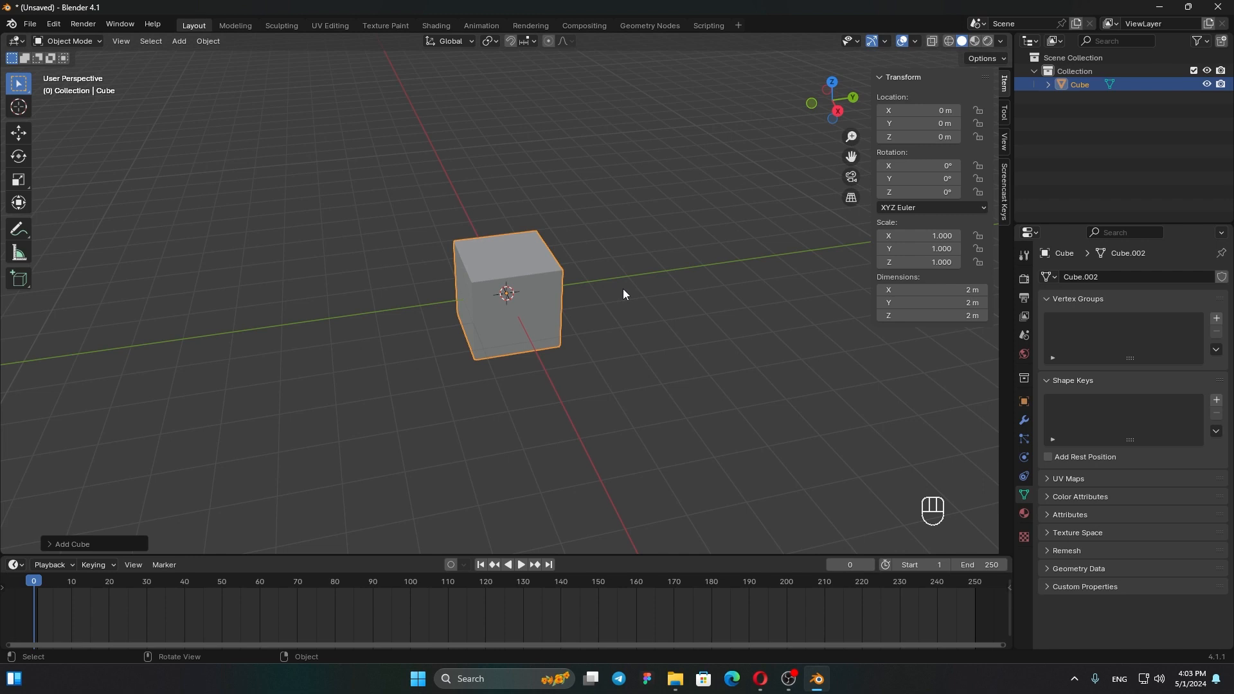
Step: Add a mesh plane and move it about 3.5 m along the positive Y axis, clear of the cube
middle_drag(600, 284, 531, 283)
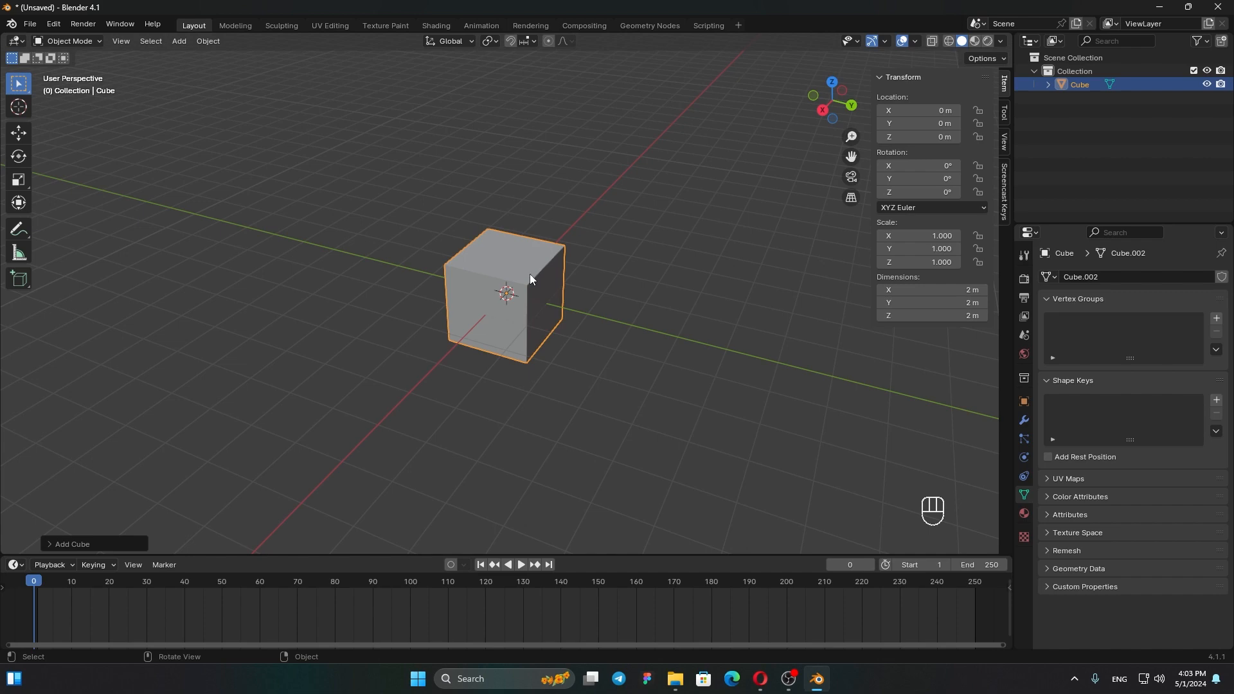
middle_drag(523, 272, 589, 275)
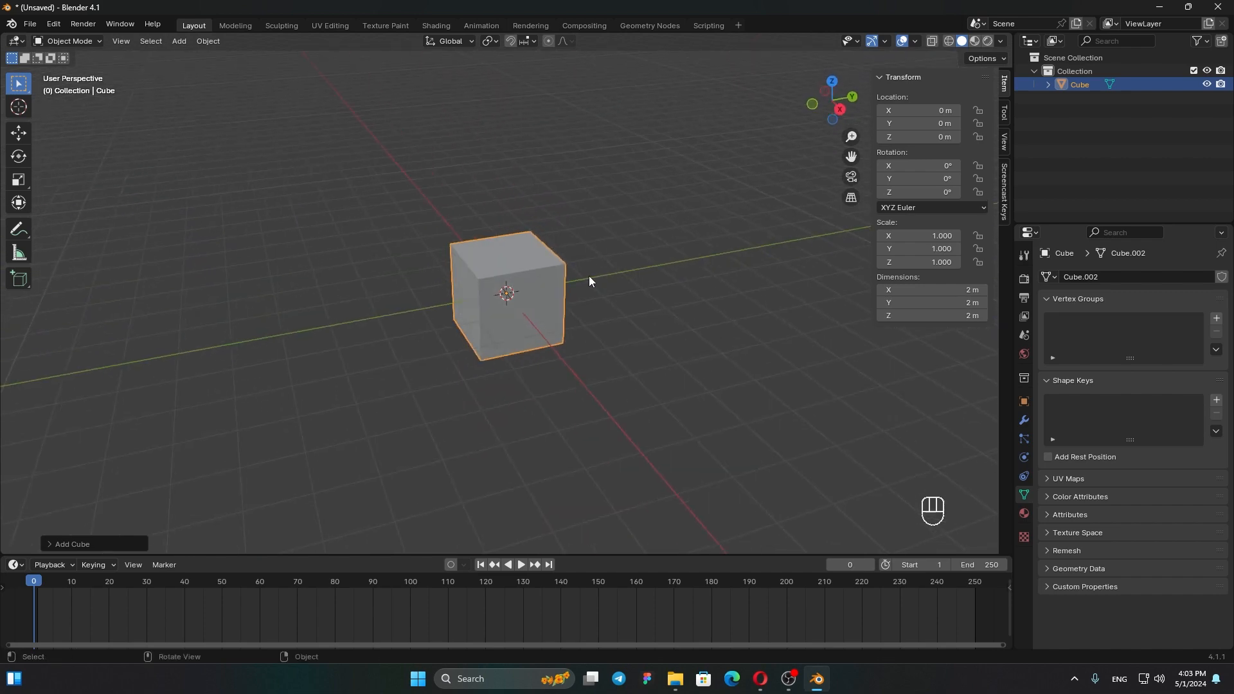
key(shift)
key(shift+a)
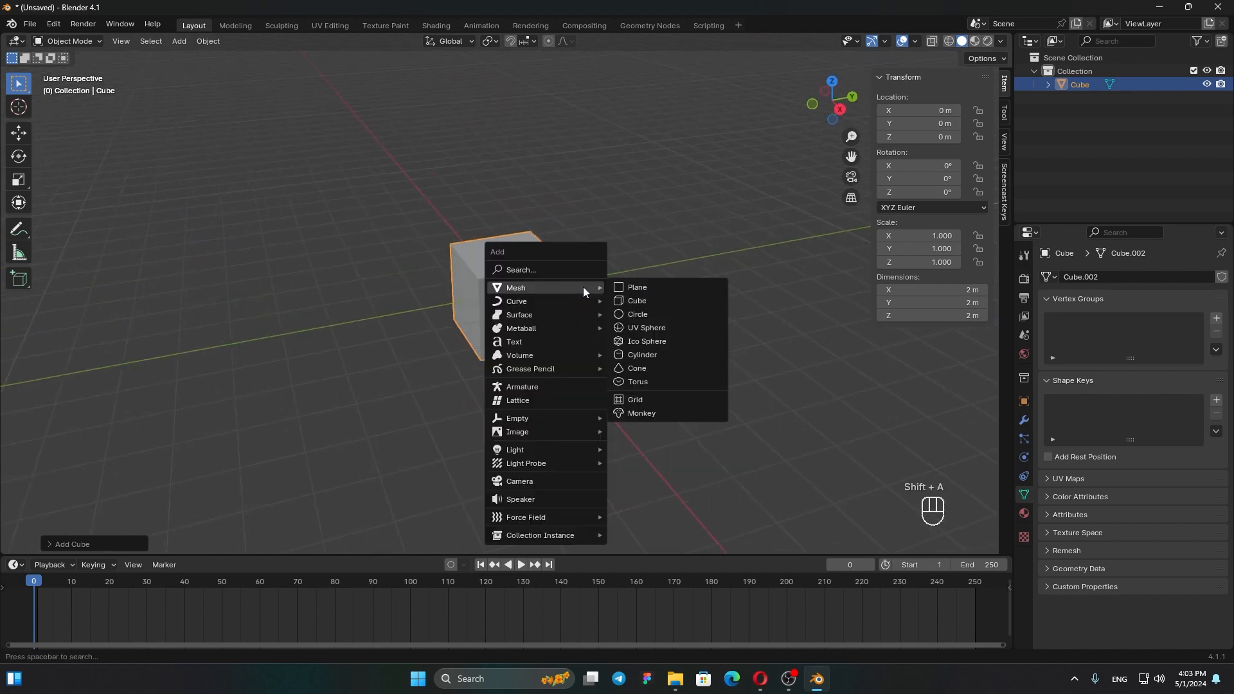
click(631, 288)
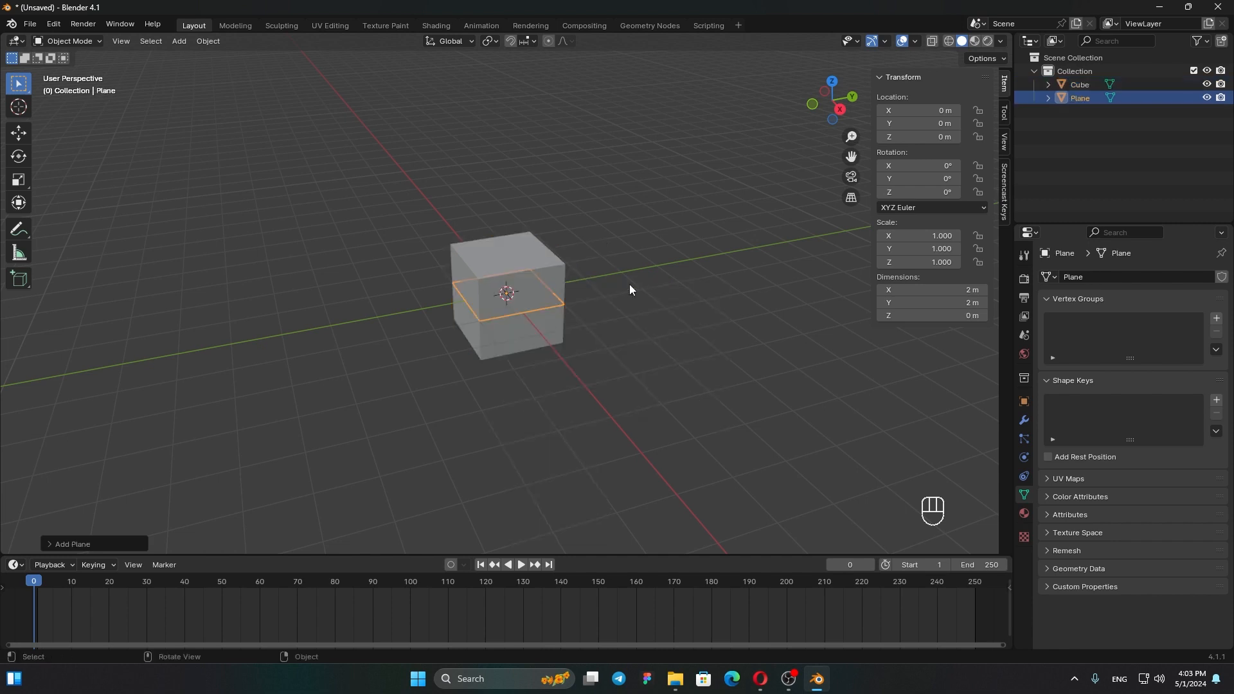
key(g)
key(y)
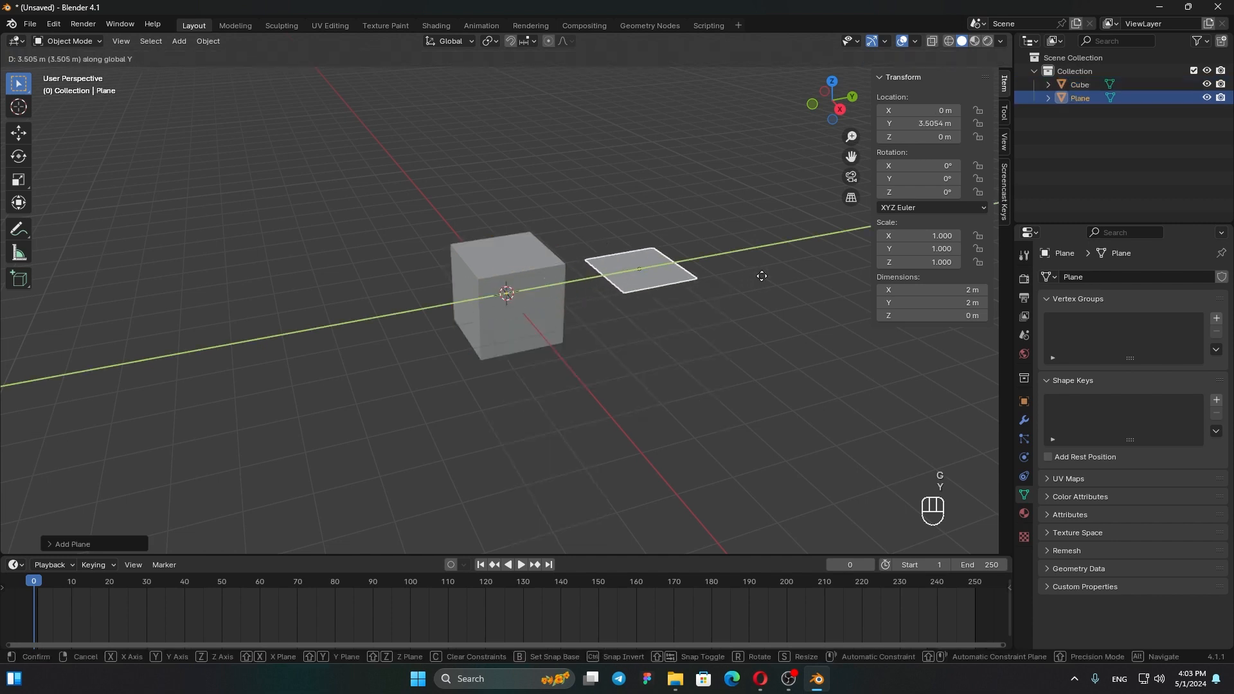
click(655, 294)
Step: Add a UV sphere and move it 7 m along the X axis
key(shift+a)
mouse_move(662, 292)
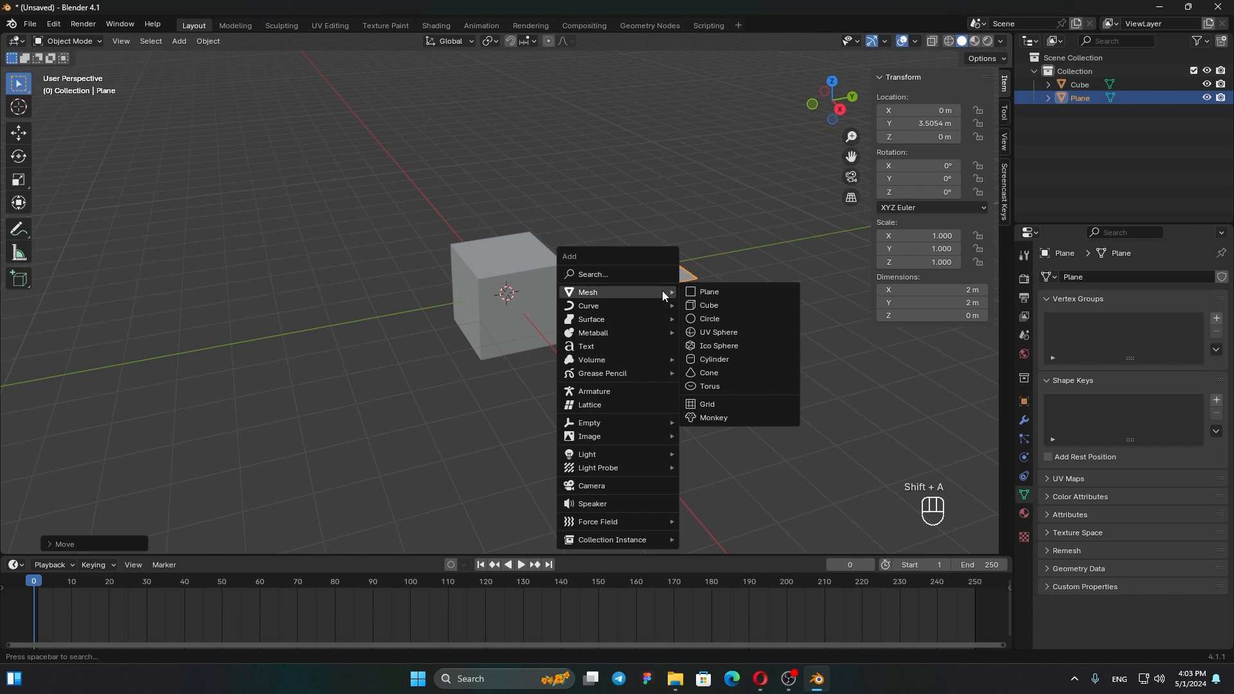
click(740, 334)
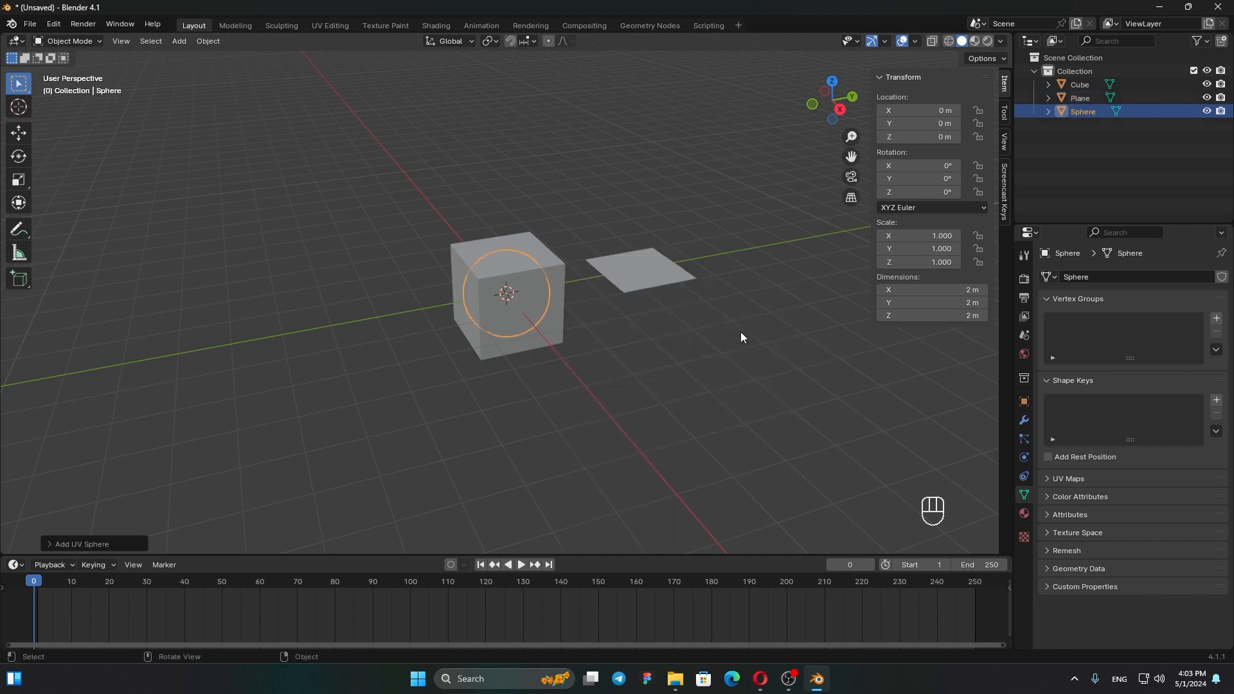
key(g)
key(7)
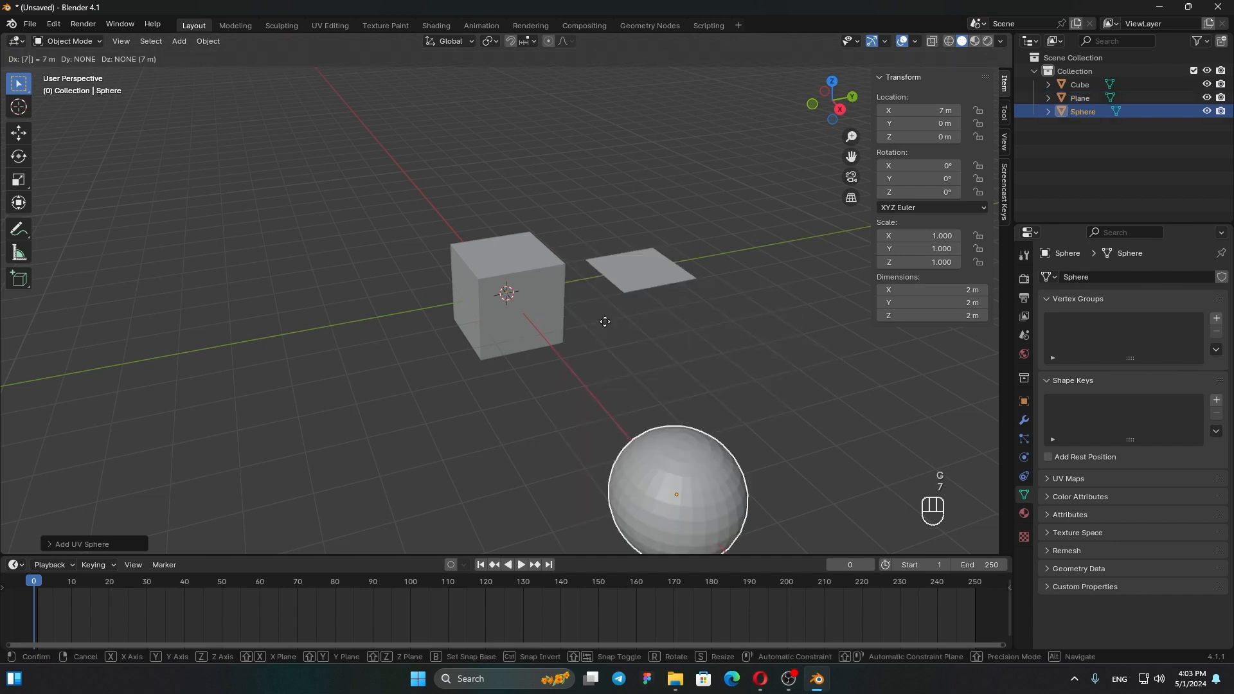
click(553, 279)
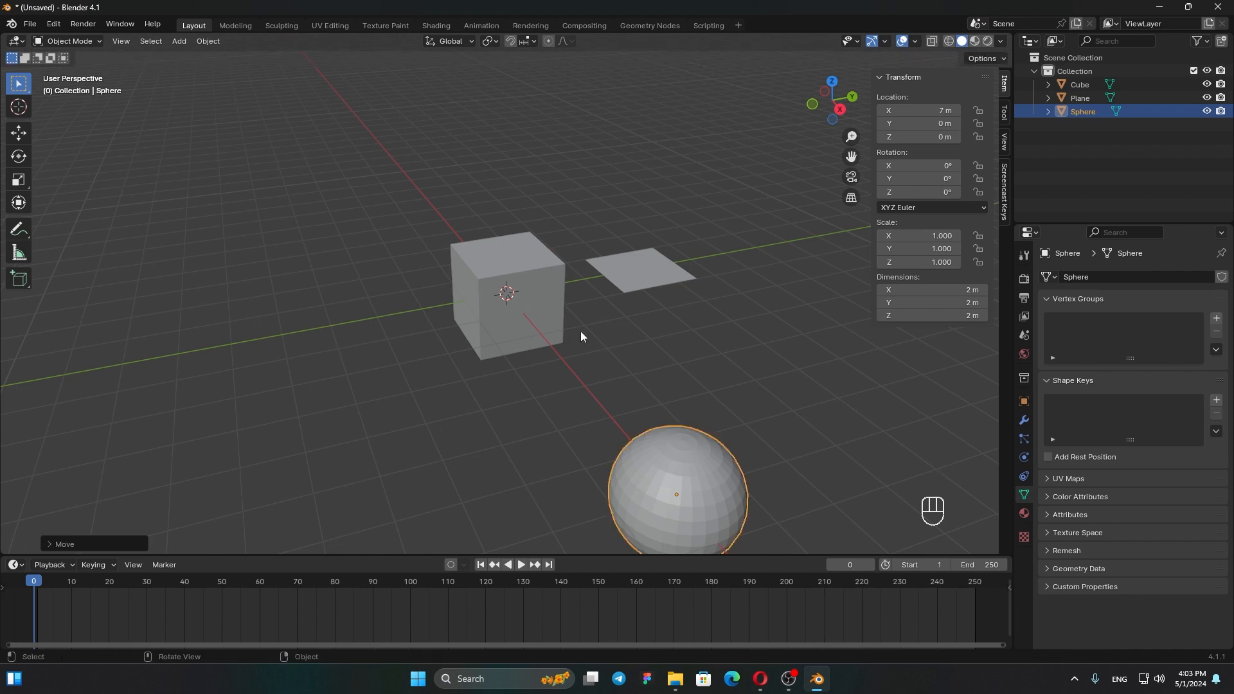
Step: Put the cube into Edit Mode and select individual corner vertices on its top face
scroll(588, 335, down, 2)
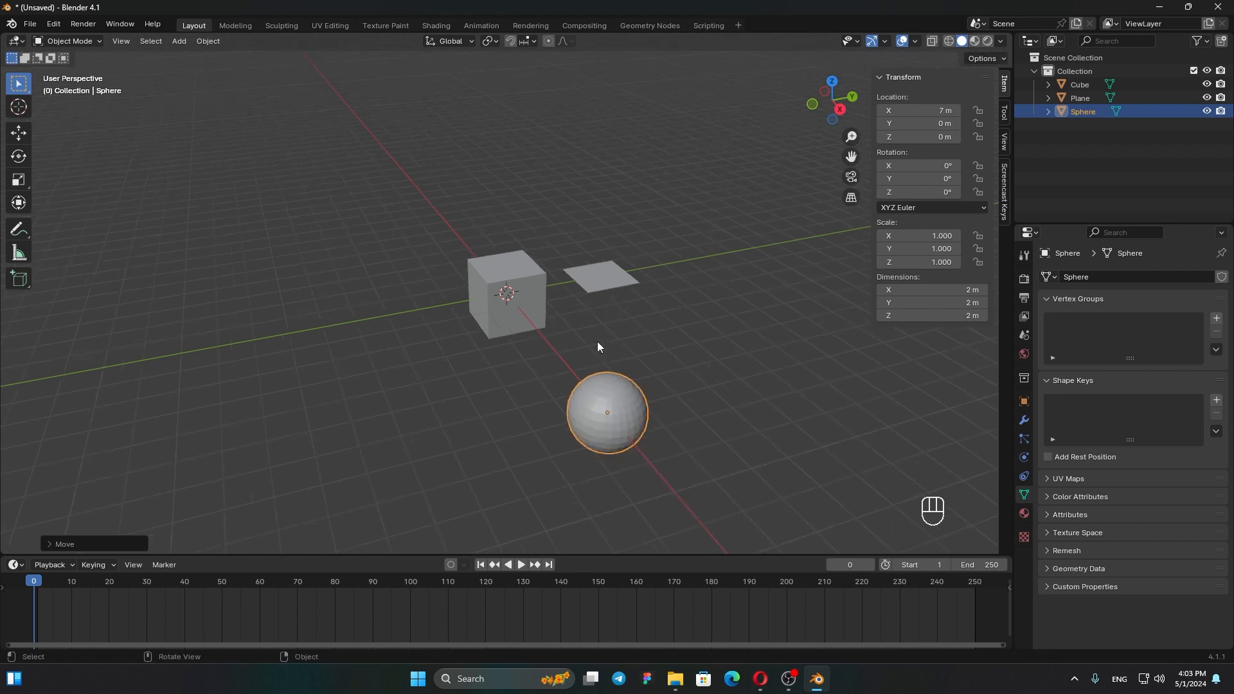
click(521, 265)
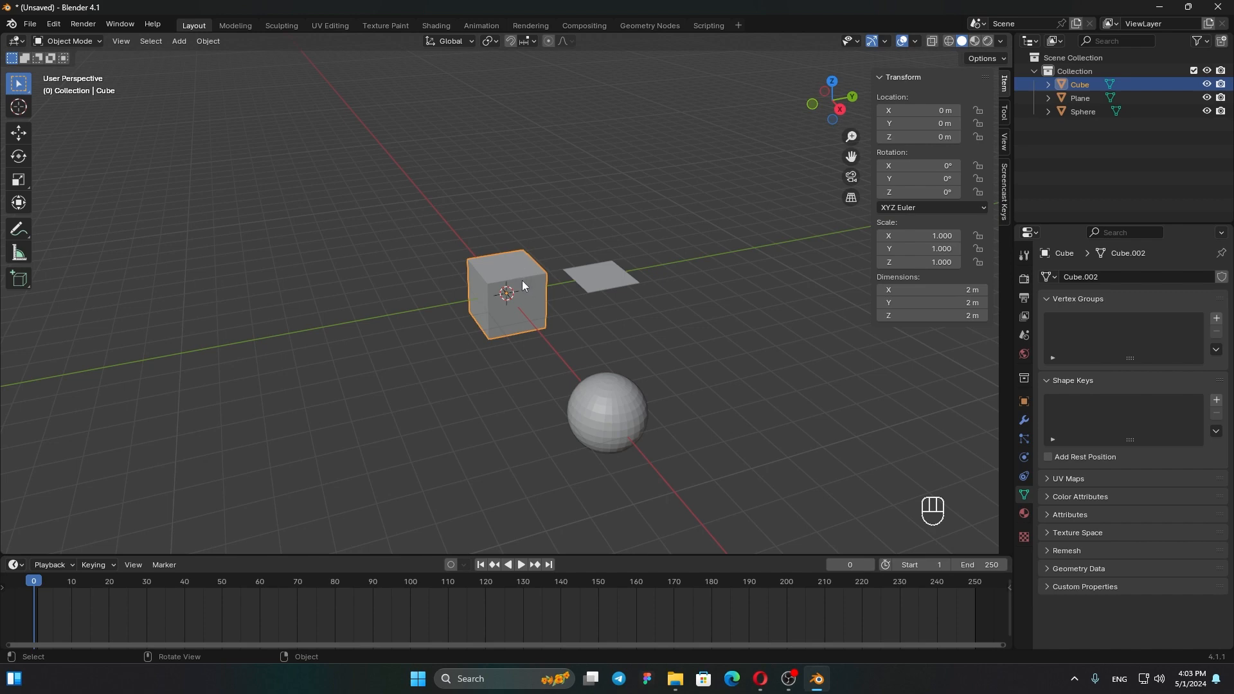
click(65, 39)
click(75, 71)
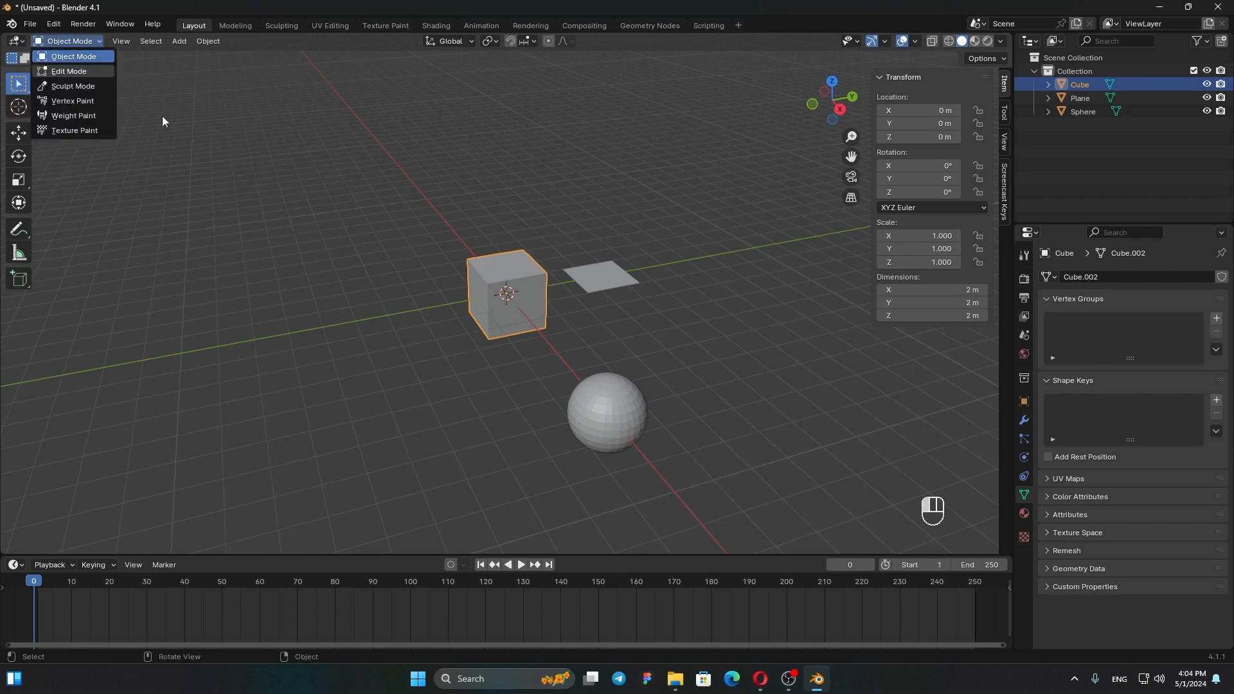
scroll(350, 253, up, 4)
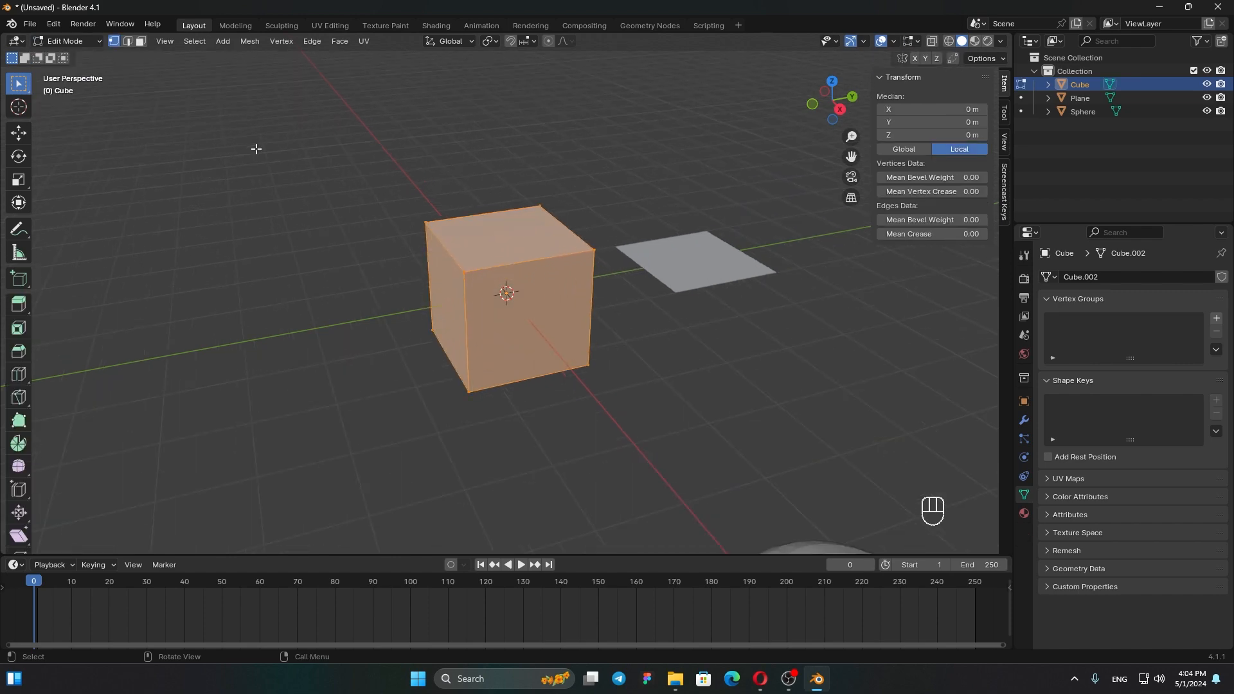
click(474, 264)
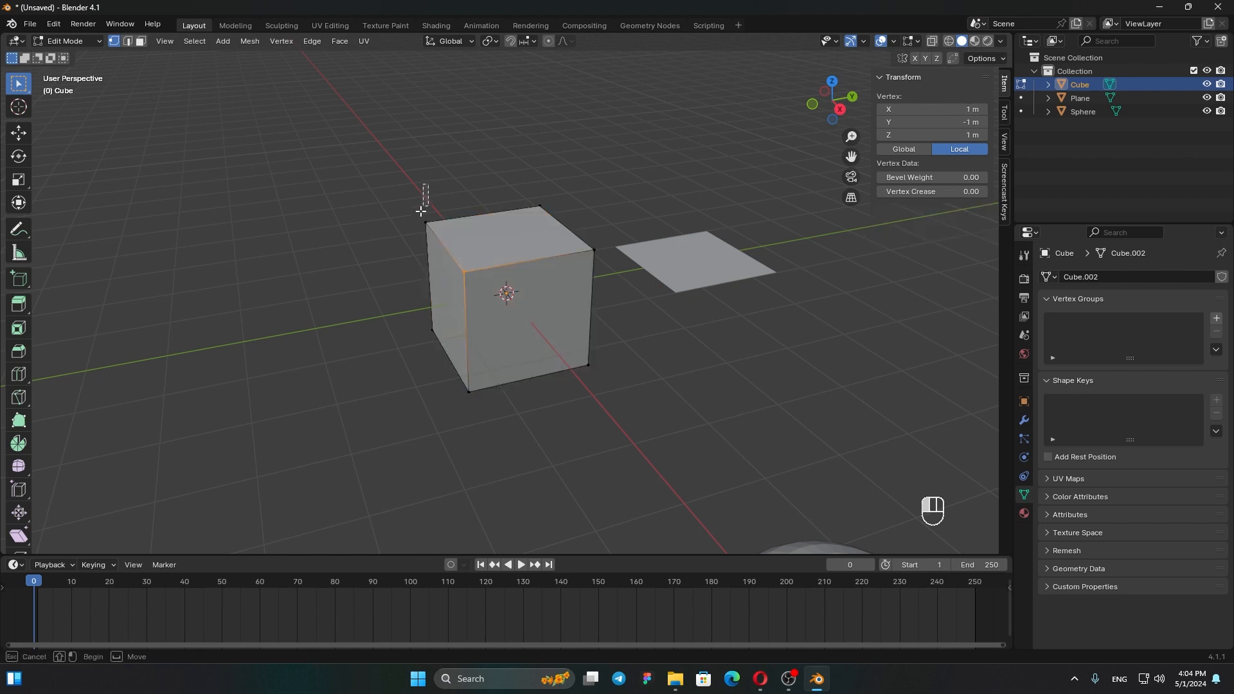
drag(543, 178, 512, 229)
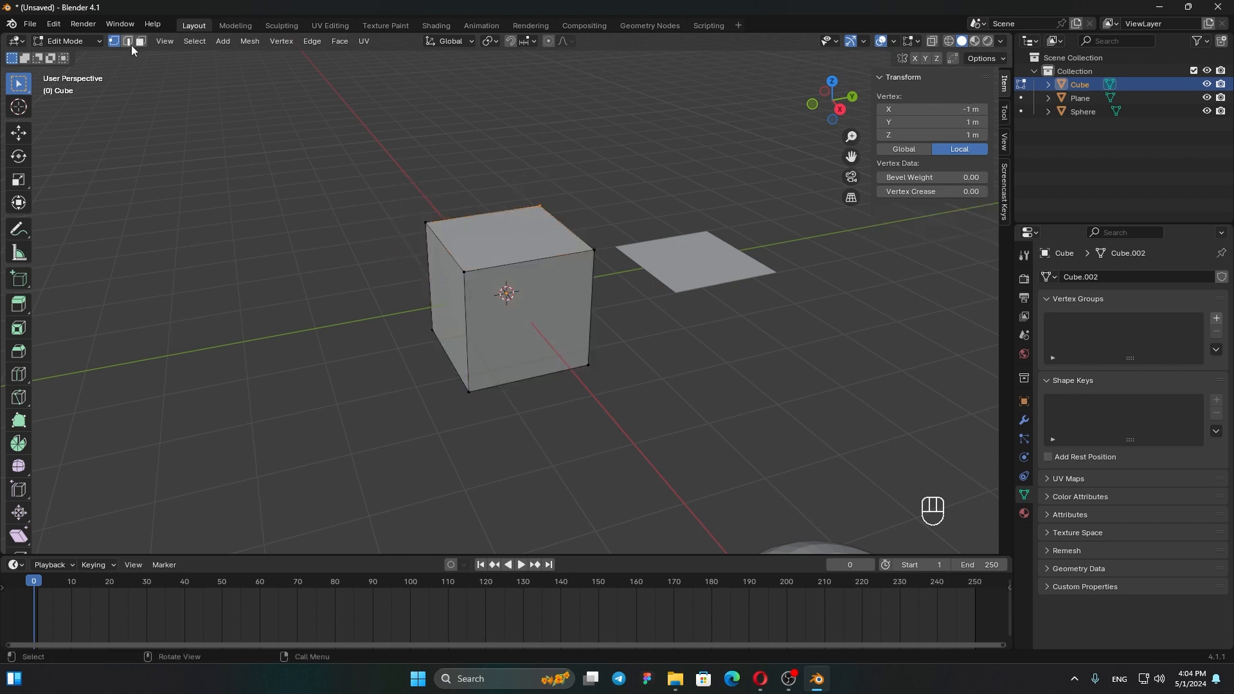
Step: Change to edge selection and select one of the cube's top edges, followed by its near vertical edge
click(449, 256)
click(129, 45)
click(449, 253)
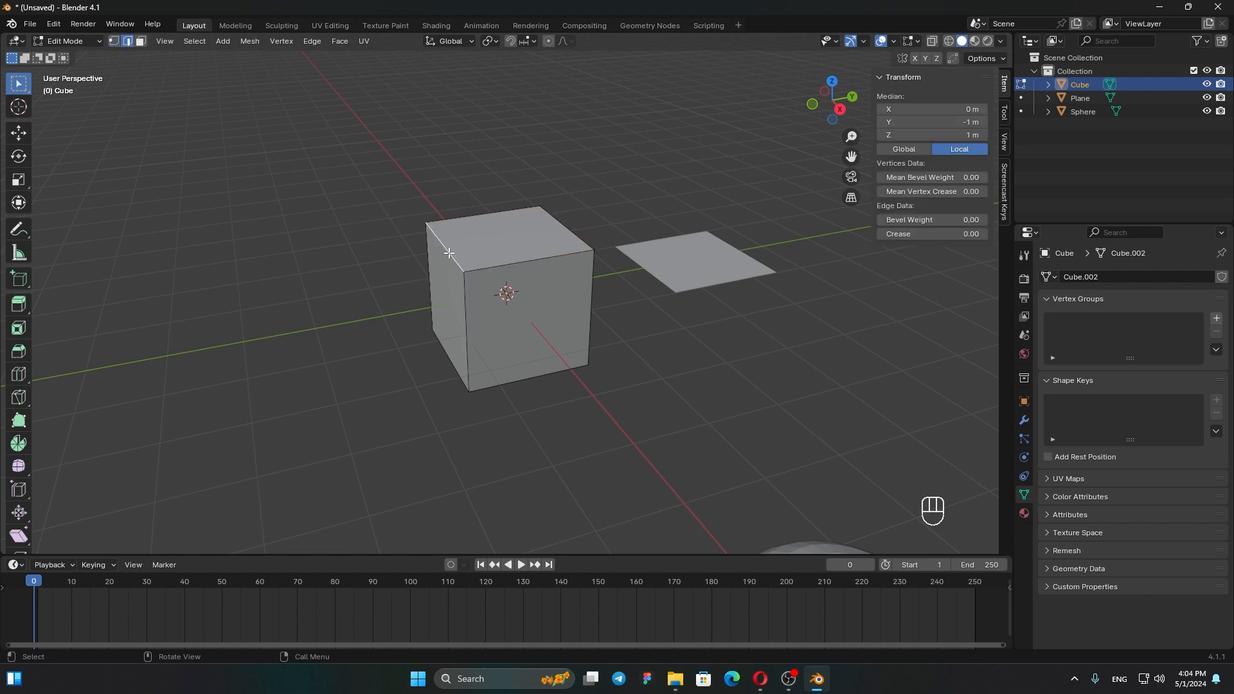
click(465, 304)
Step: Change to face selection and select several of the cube's faces in turn, ending with the top face
click(143, 43)
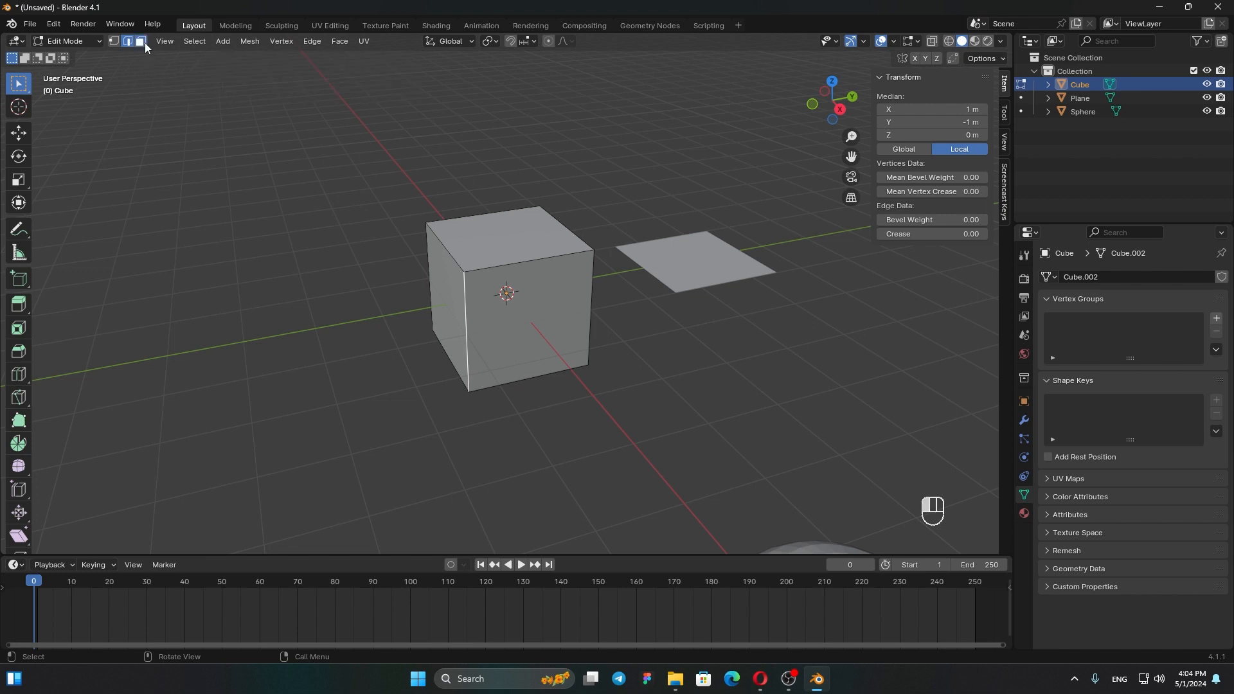
click(535, 226)
click(554, 304)
click(390, 280)
click(441, 278)
click(503, 230)
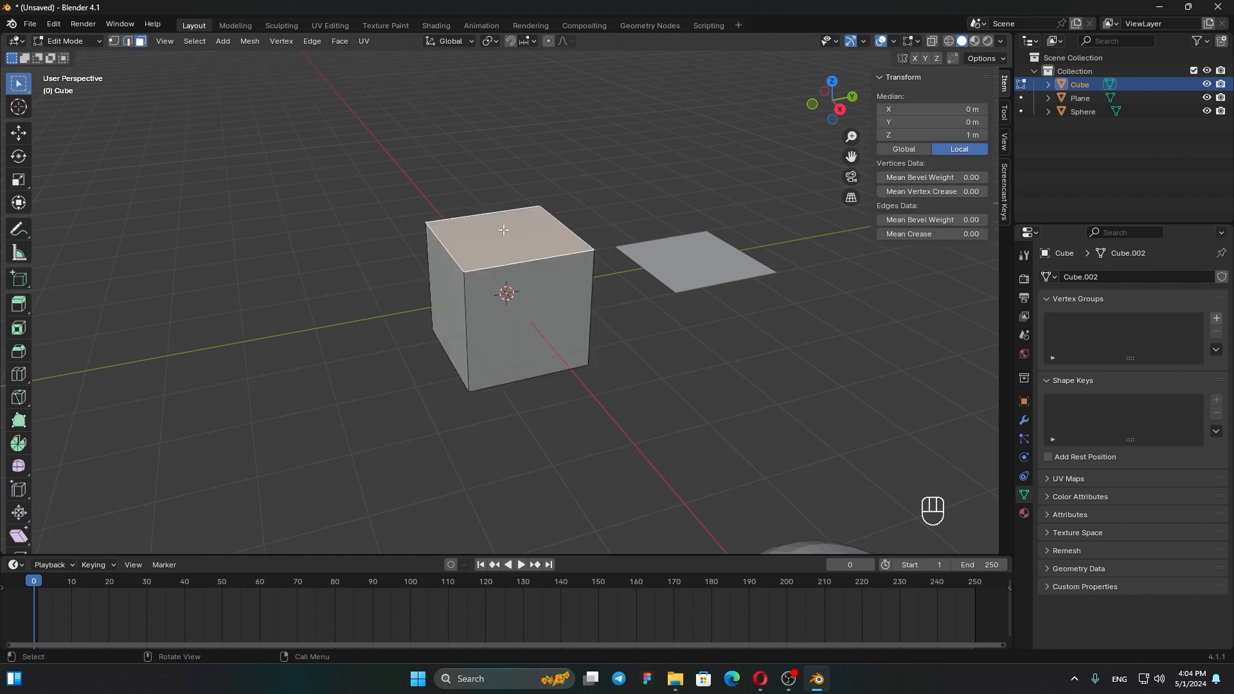
Step: Change to vertex selection, move the cube's near top corner vertex outward about 1.9 m, and undo the move
click(114, 42)
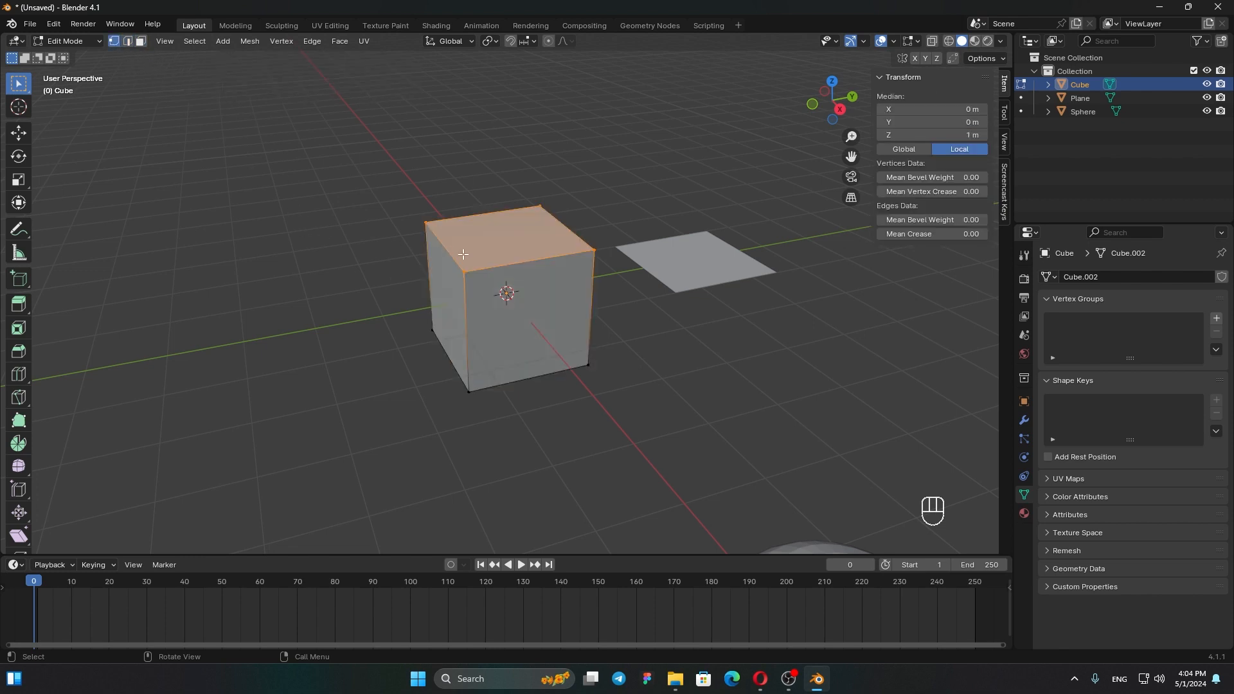
click(432, 304)
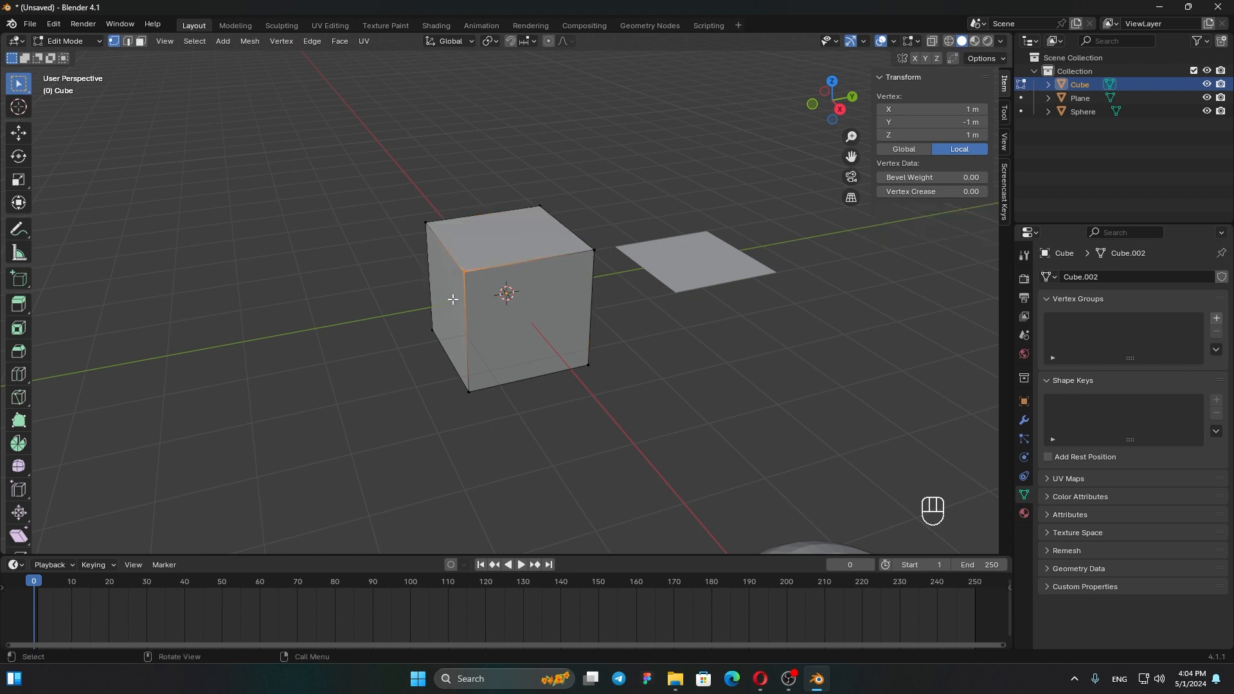
key(g)
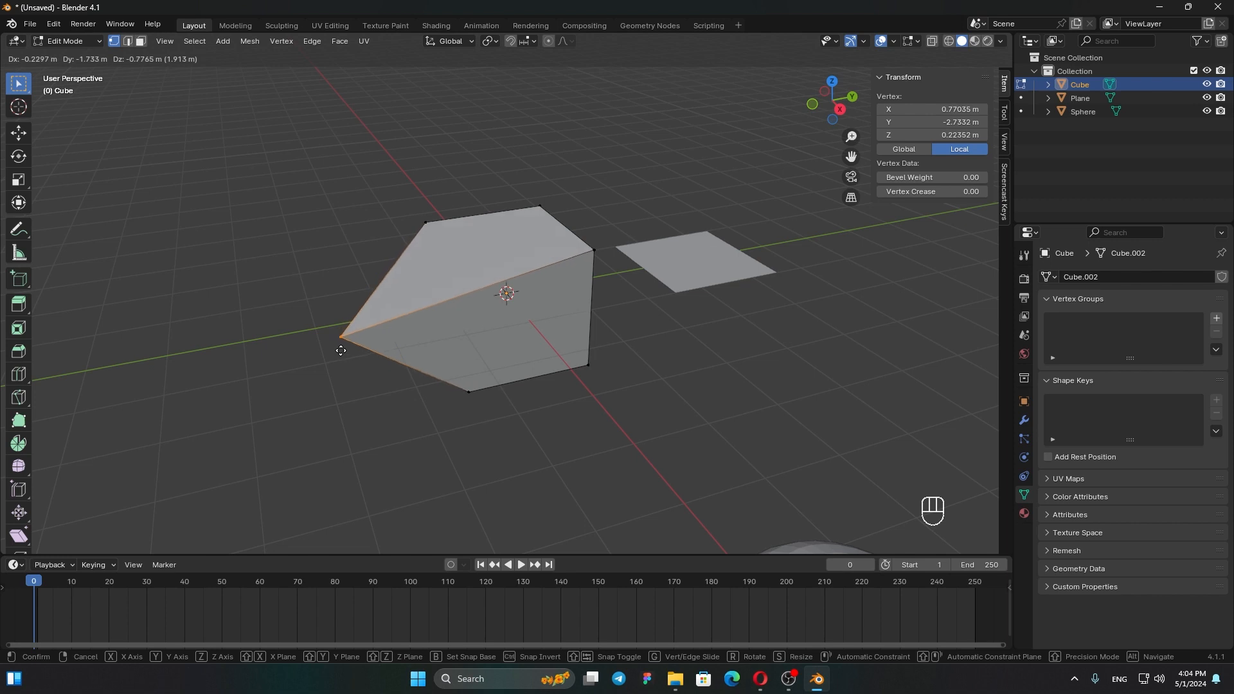
click(340, 343)
key(ctrl+z)
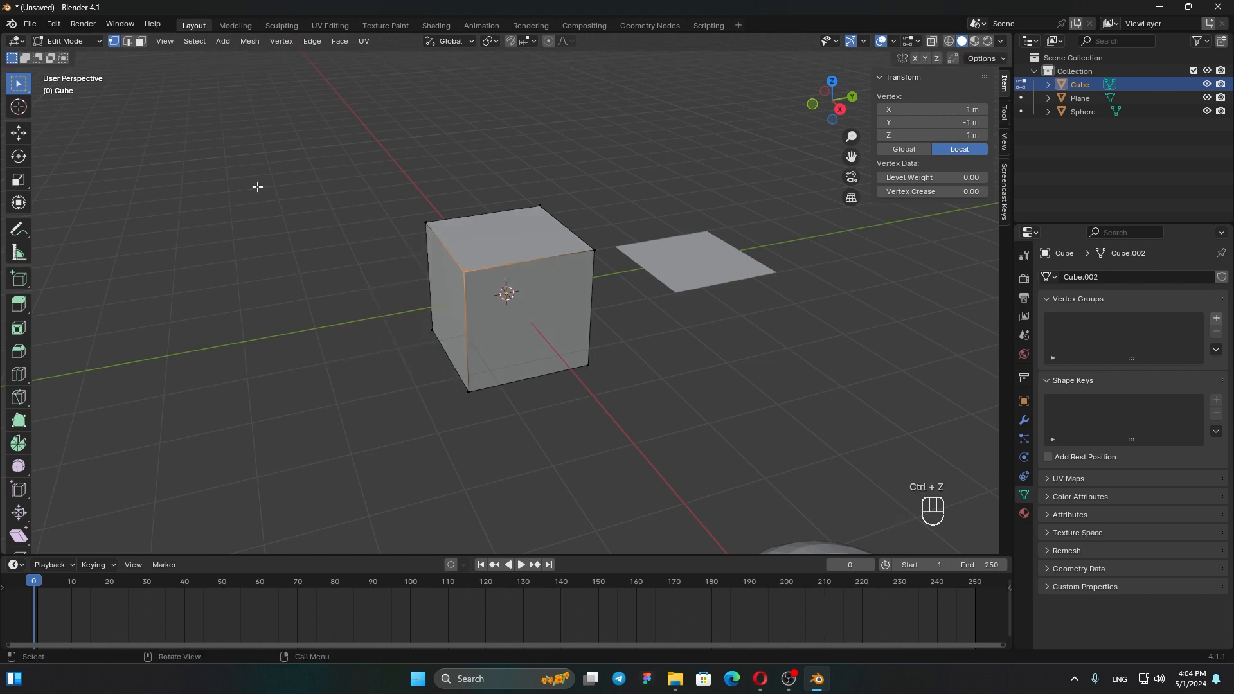
Step: Return the cube to Object Mode
click(75, 44)
click(64, 58)
scroll(364, 202, down, 5)
scroll(519, 267, up, 3)
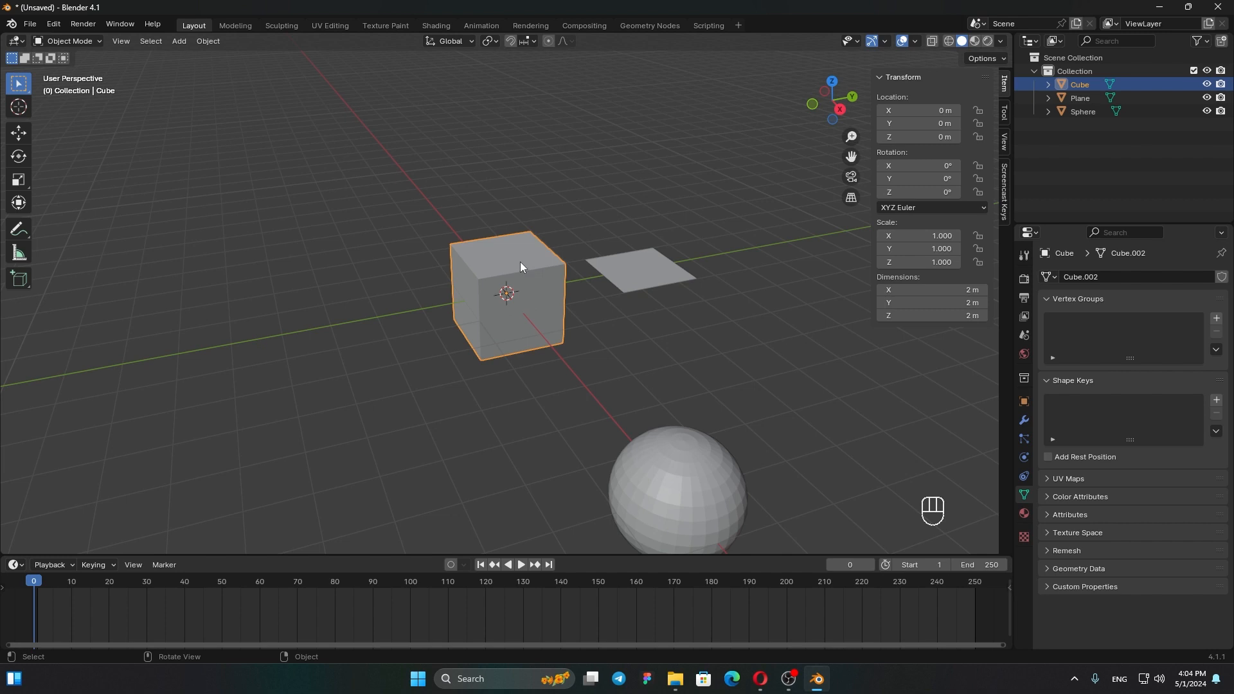
Step: Add a camera and move it behind the cube to about X -2.07 m, Y -3.4 m, Z 1.42 m
key(shift+a)
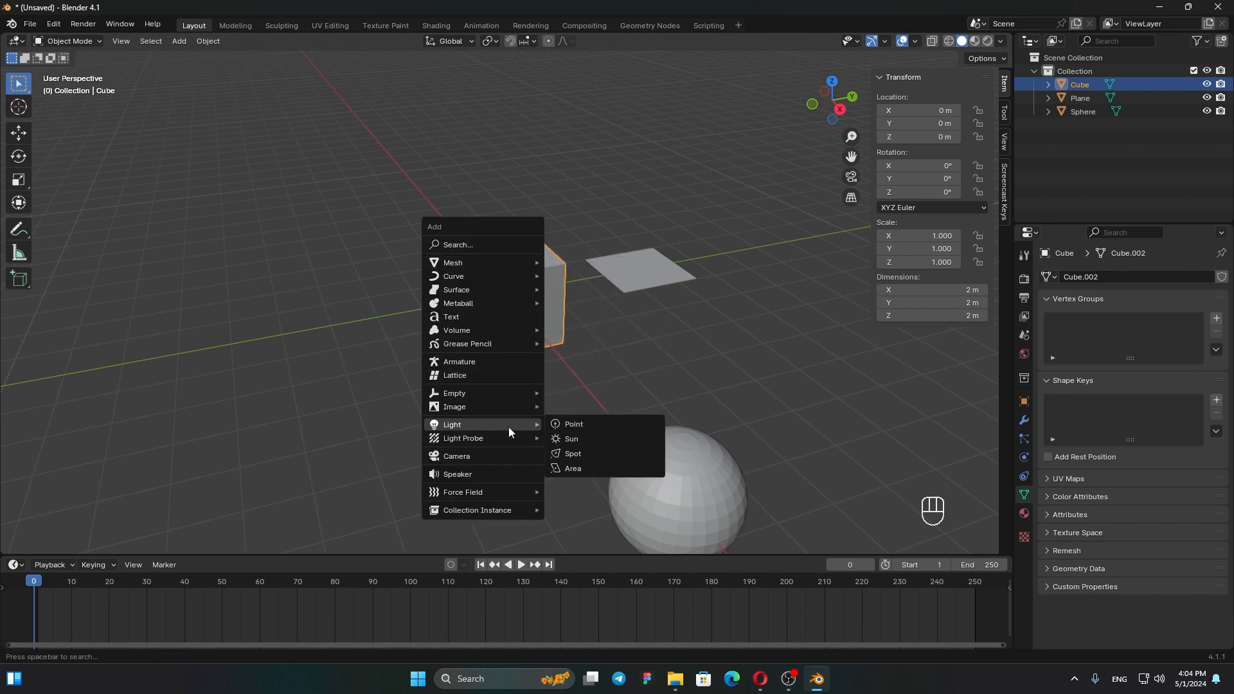
click(503, 457)
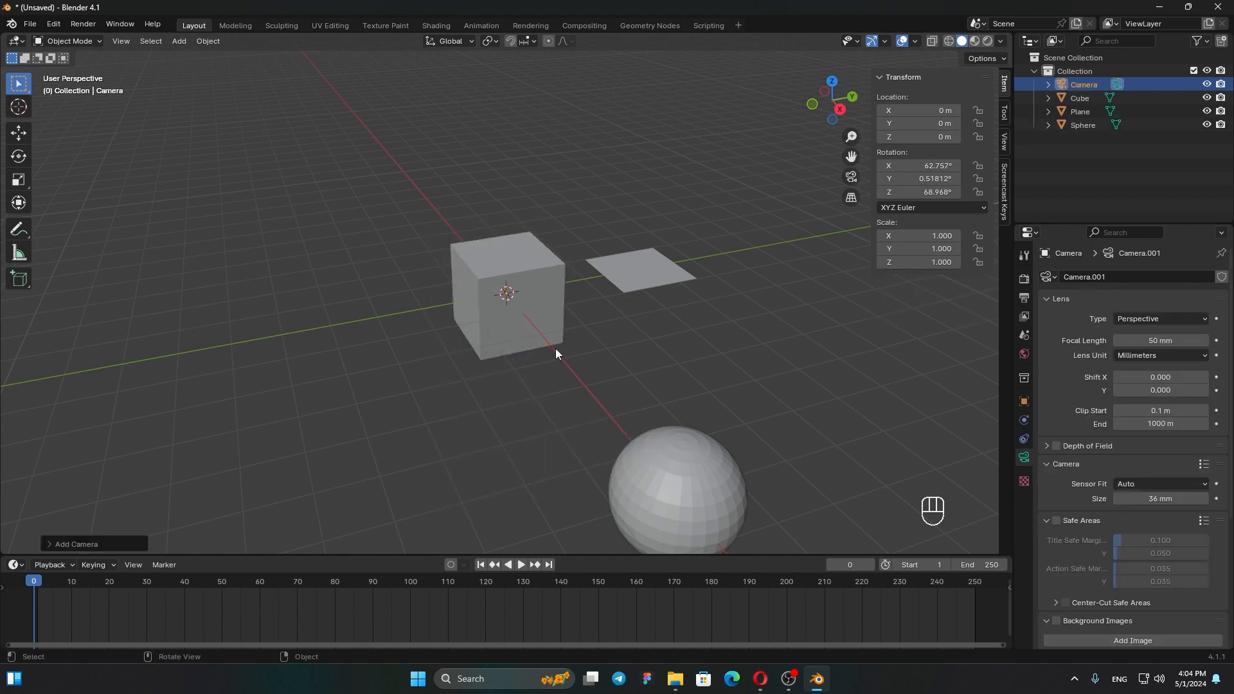
key(g)
click(367, 228)
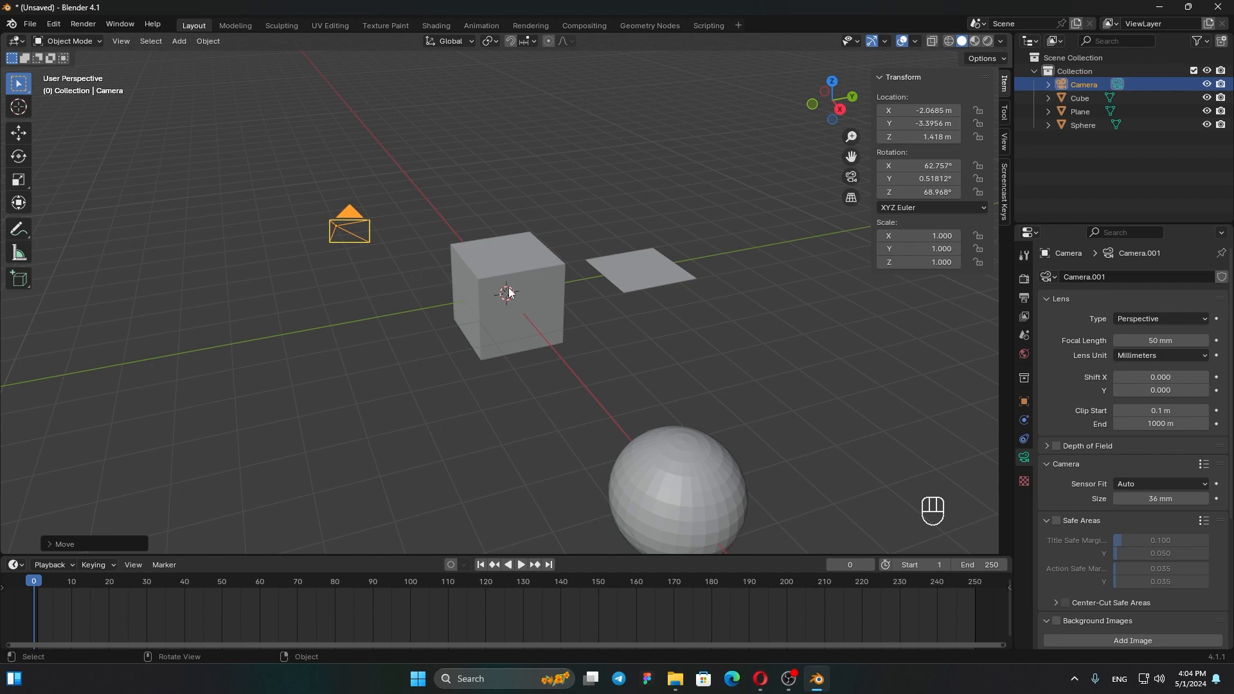
Step: Add an area light, scale it up to about 4.4, and raise it about 3.7 m along Z above the cube
key(shift+a)
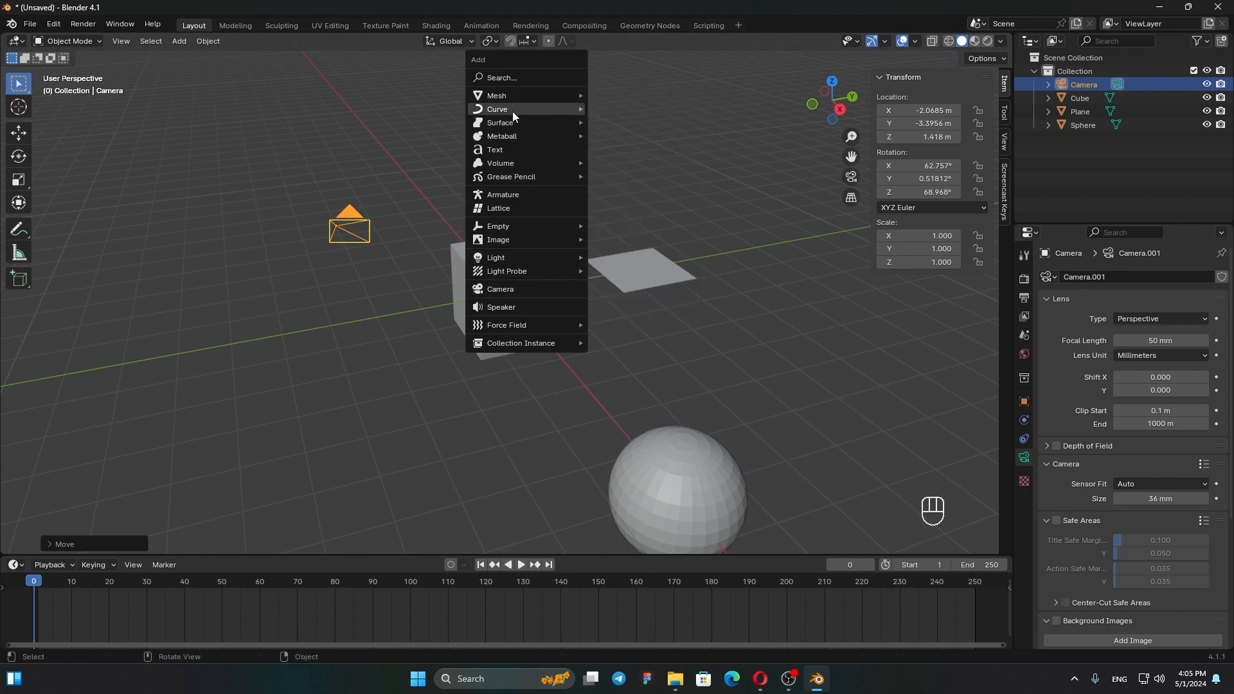
mouse_move(516, 257)
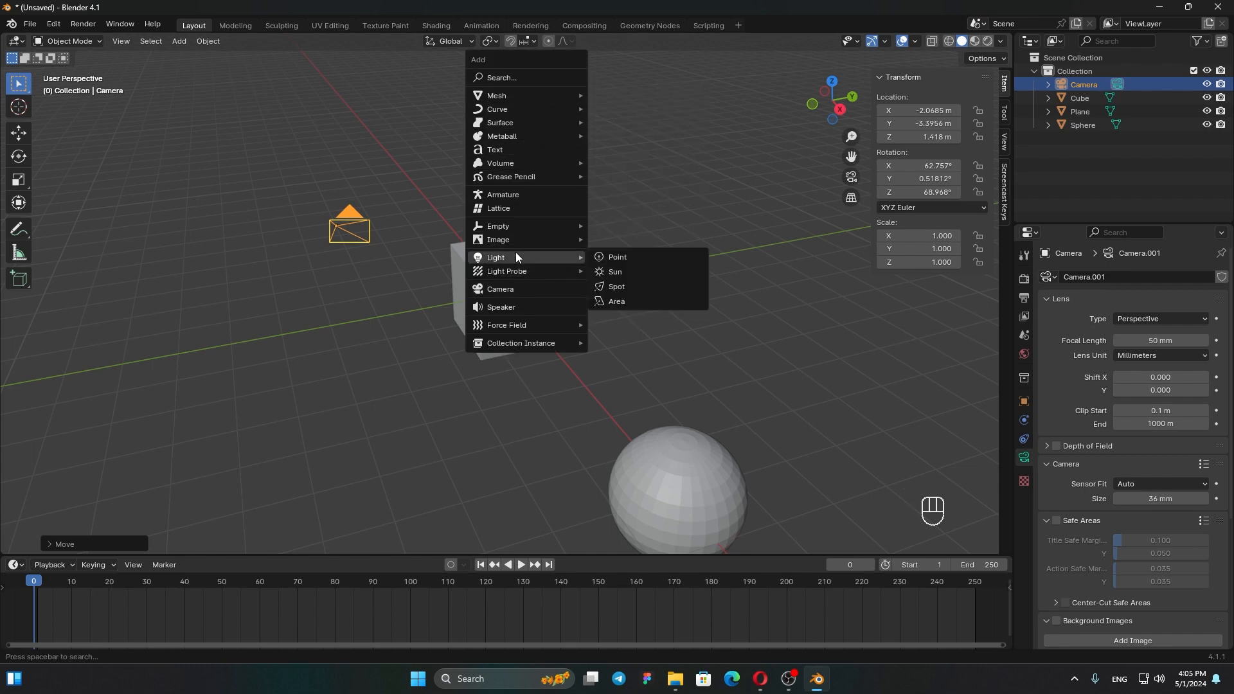
click(645, 301)
key(s)
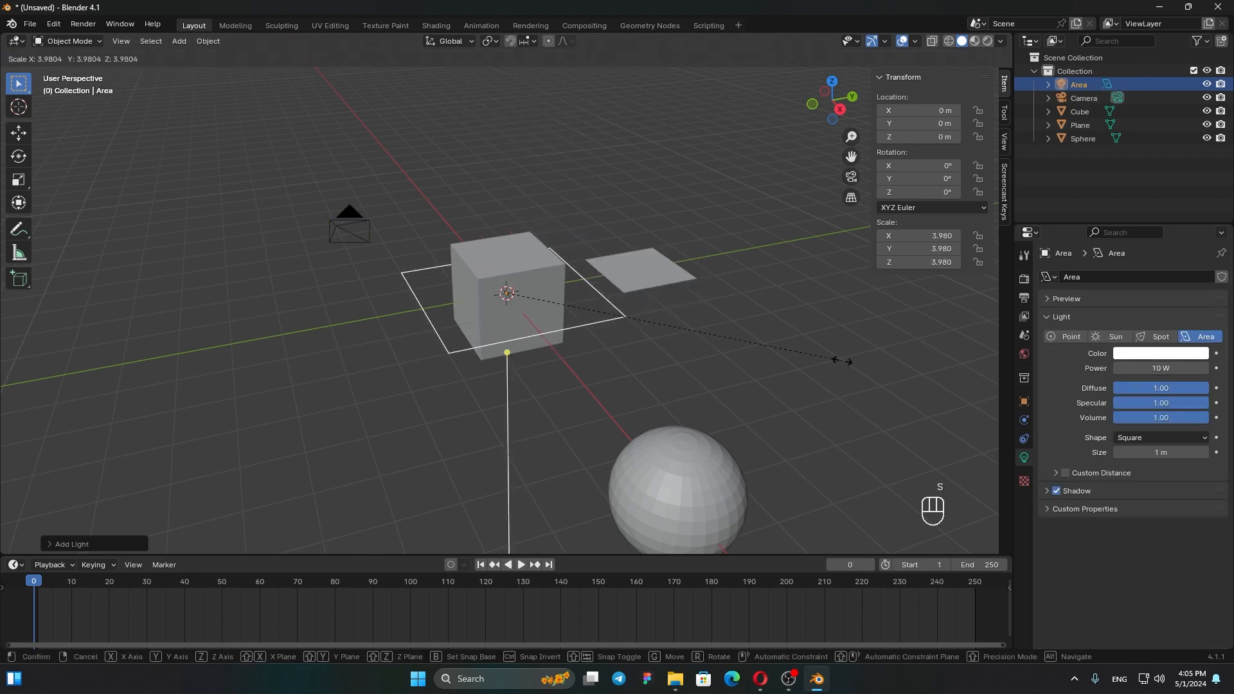
click(852, 367)
key(g)
key(z)
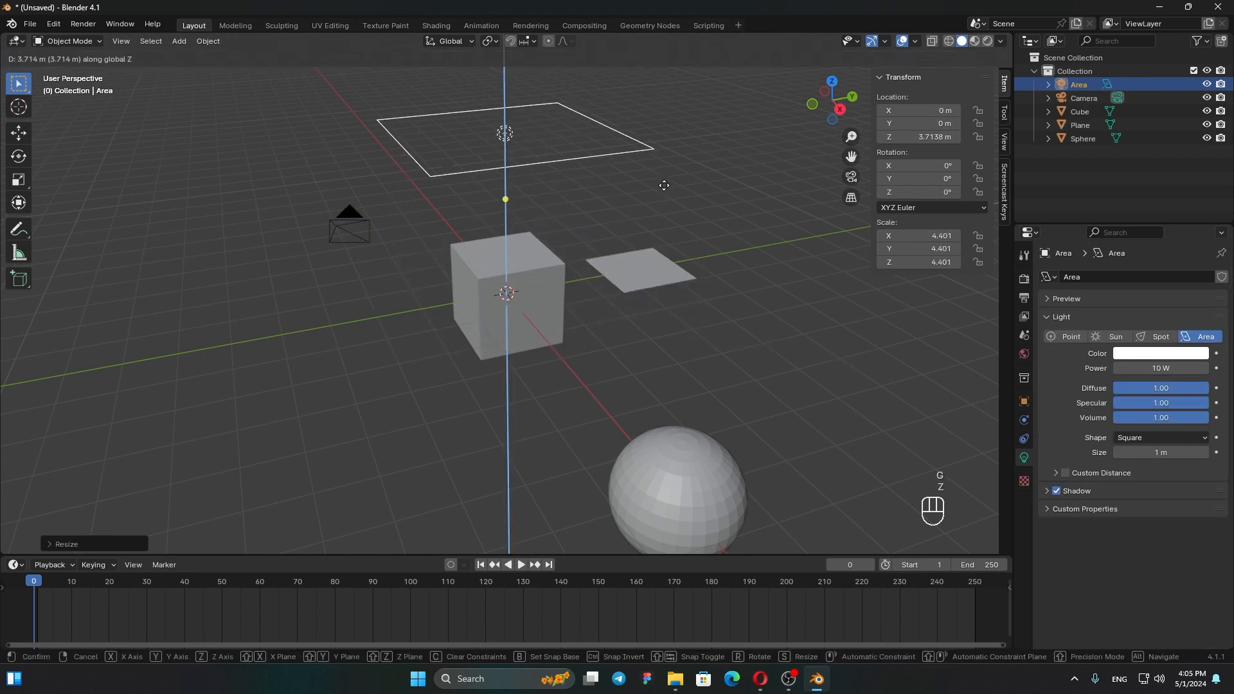
click(554, 162)
Step: Select the area light, plane, sphere and camera together and delete them, keeping only the cube
click(507, 138)
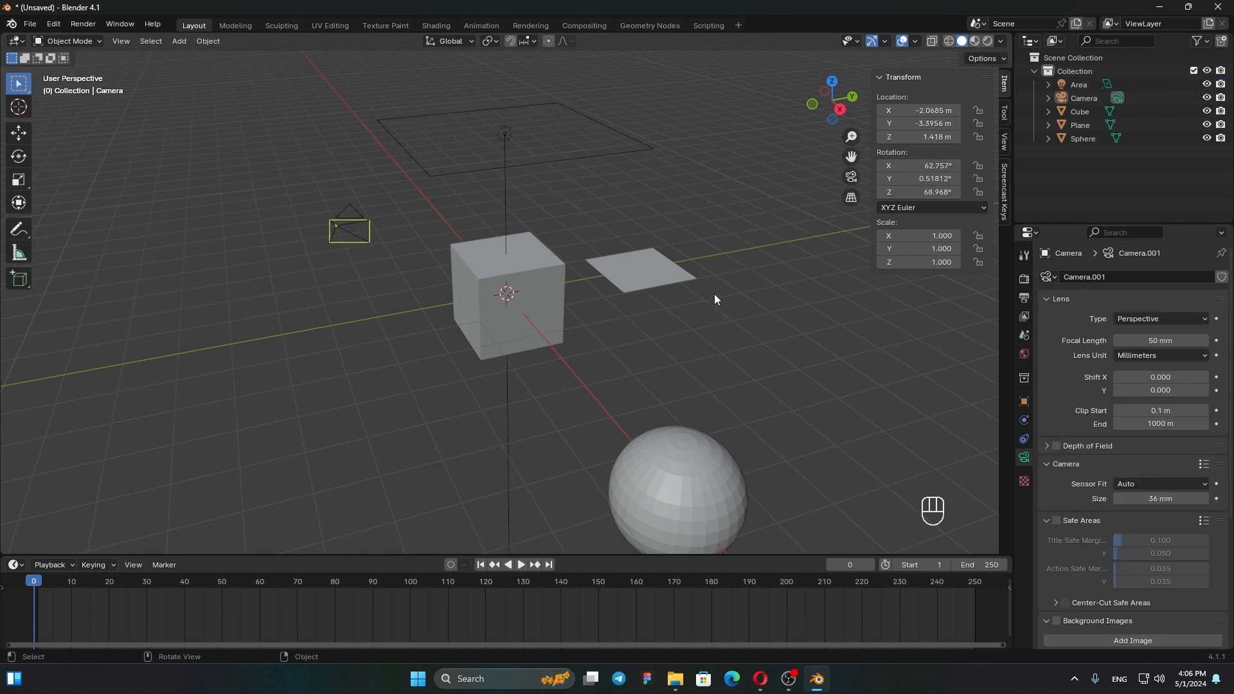
click(506, 132)
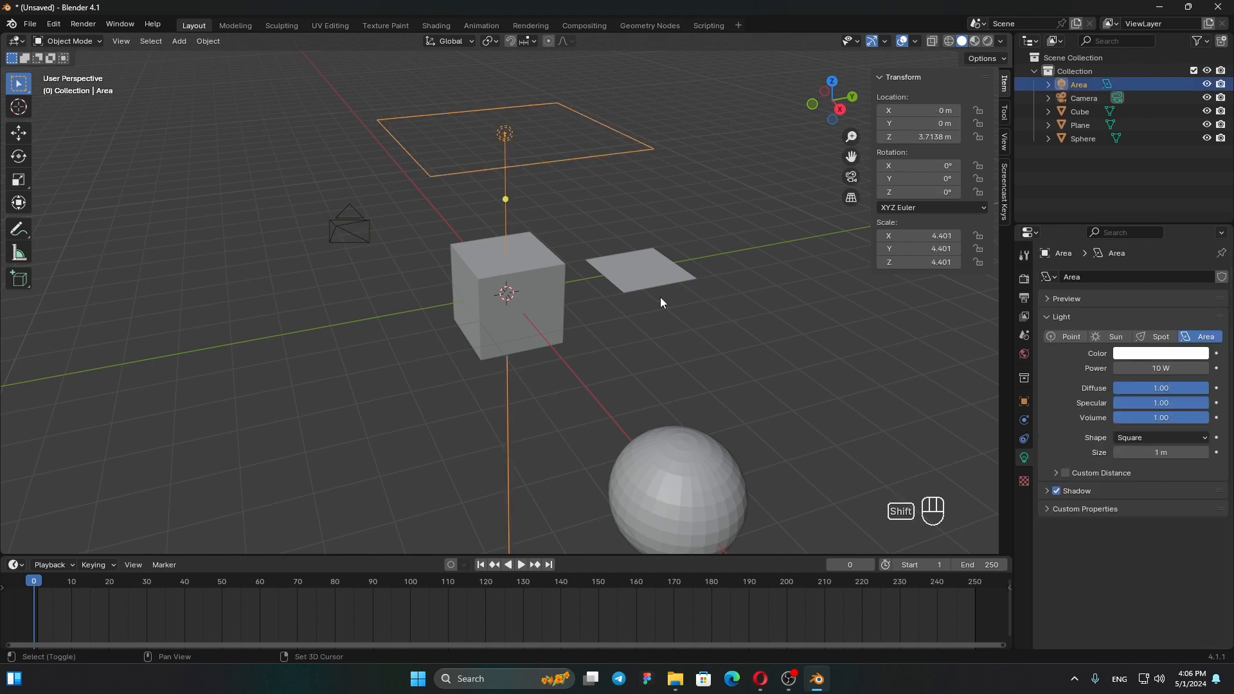
shift+click(649, 280)
shift+click(712, 429)
shift+click(357, 226)
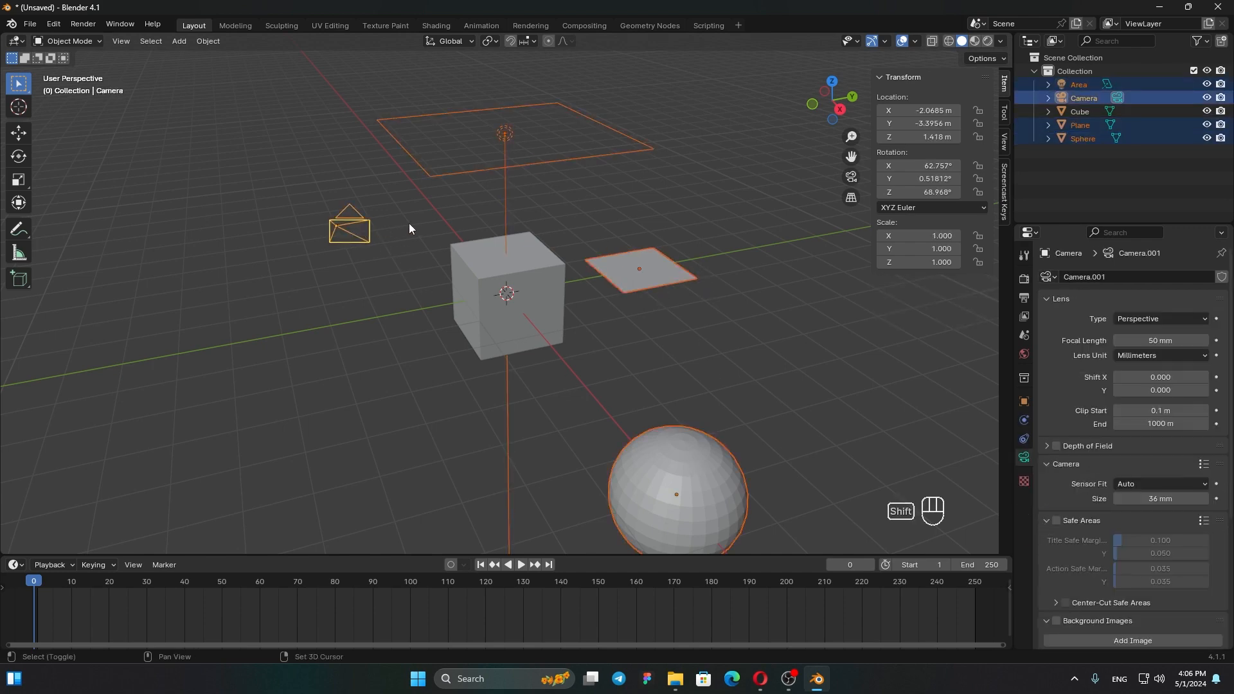
key(x)
click(488, 277)
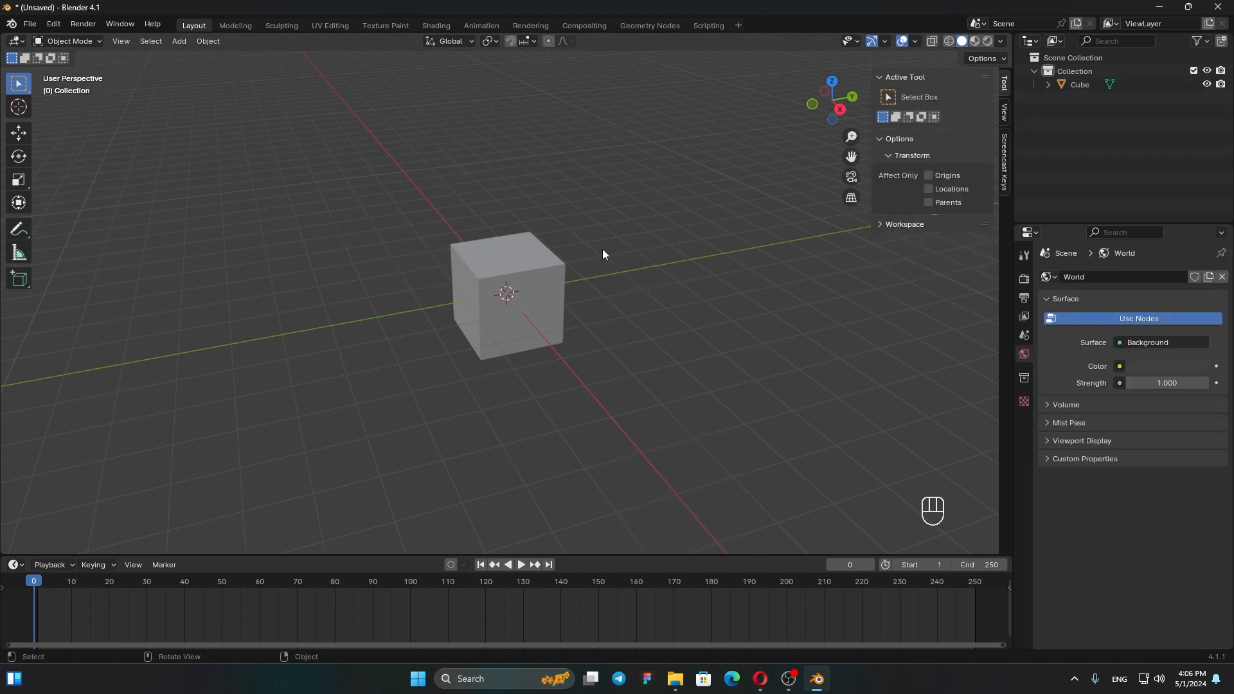
Step: Duplicate the cube and move the copy along the Y axis to about Y 4.13 m
middle_drag(683, 262, 524, 264)
click(524, 264)
right_click(524, 264)
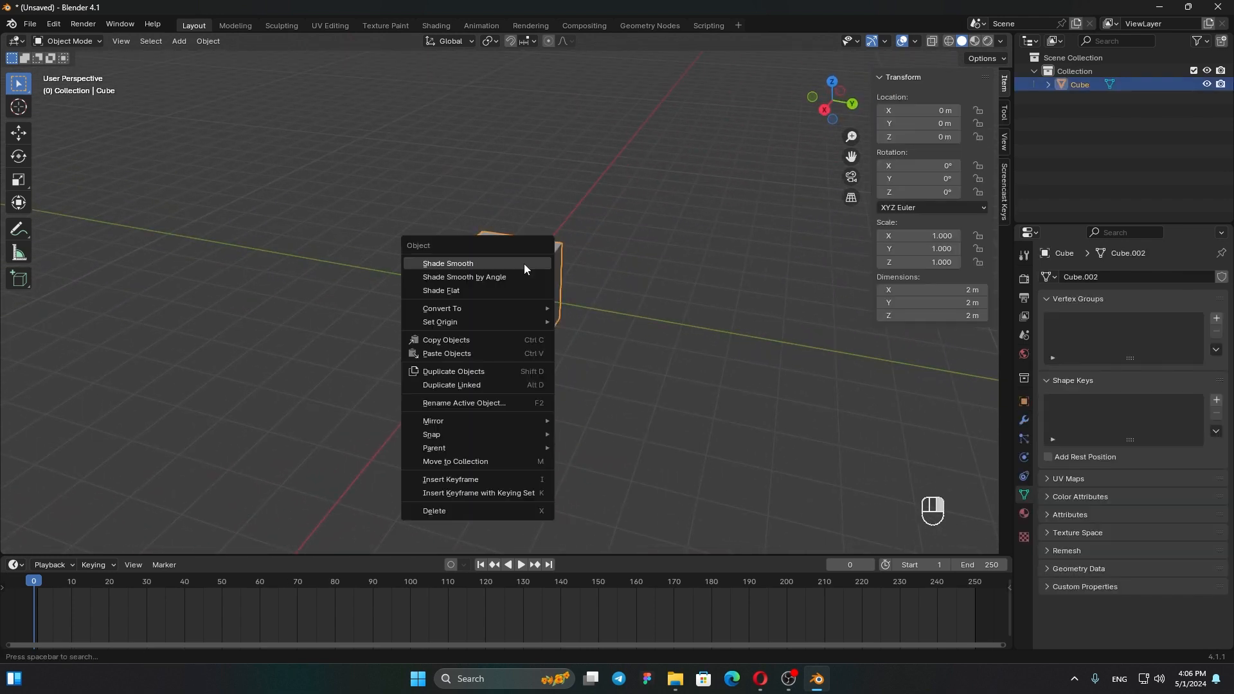
click(524, 264)
right_click(491, 291)
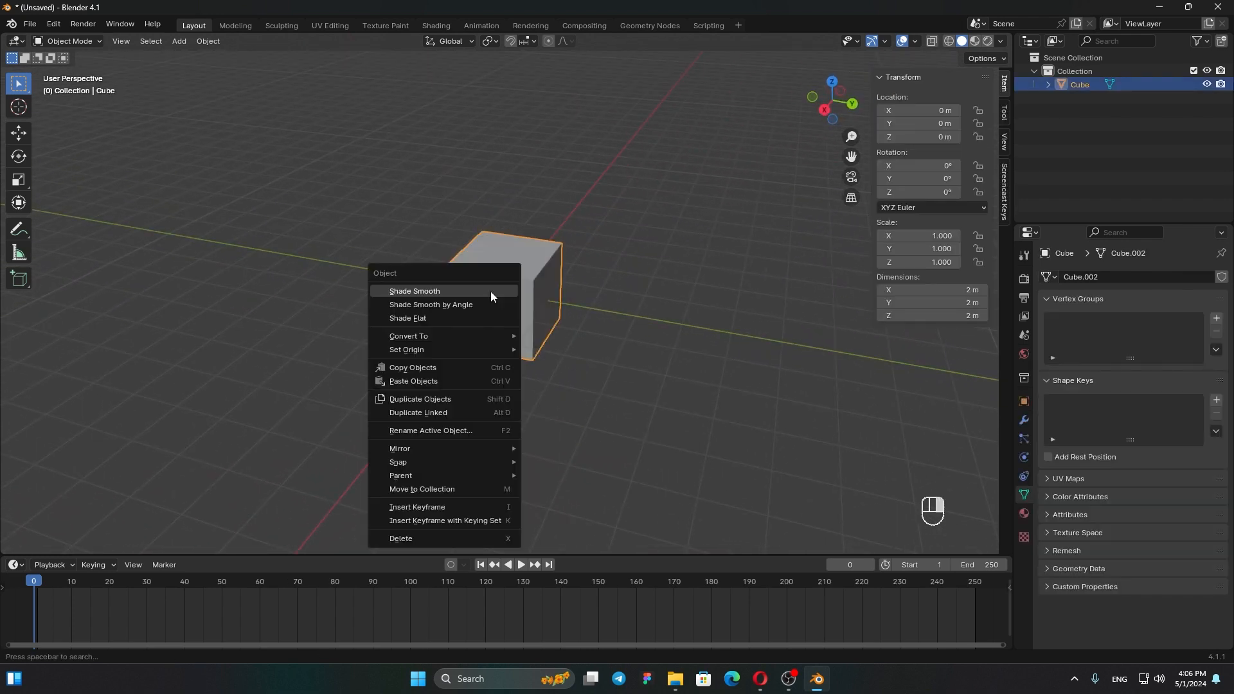
click(447, 399)
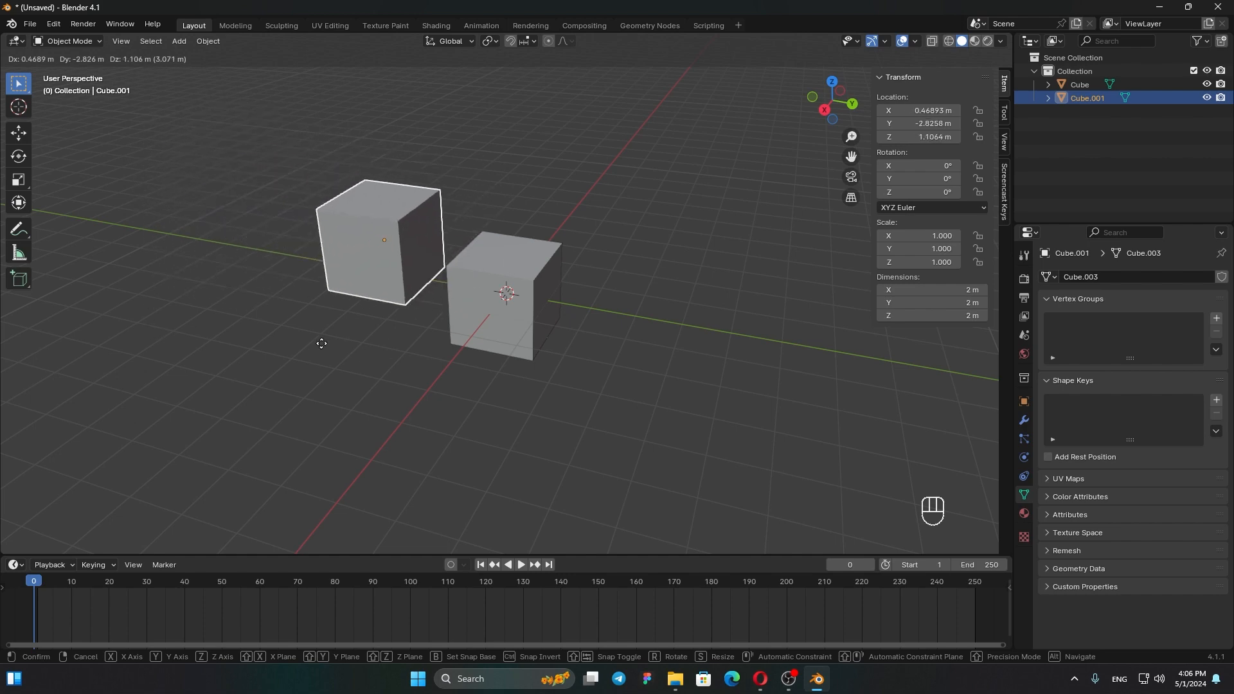
key(y)
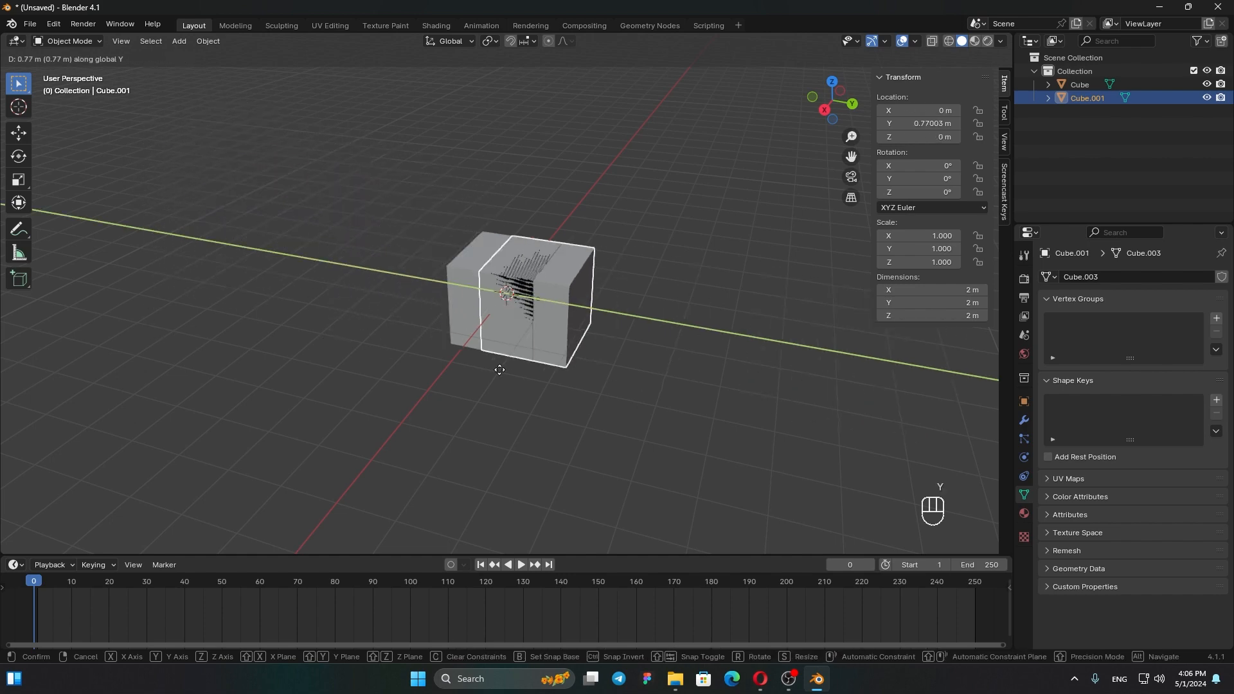
click(629, 381)
Step: Duplicate the original cube again and move this copy along the Y axis to about Y -4.48 m
middle_drag(705, 343, 544, 272)
click(544, 272)
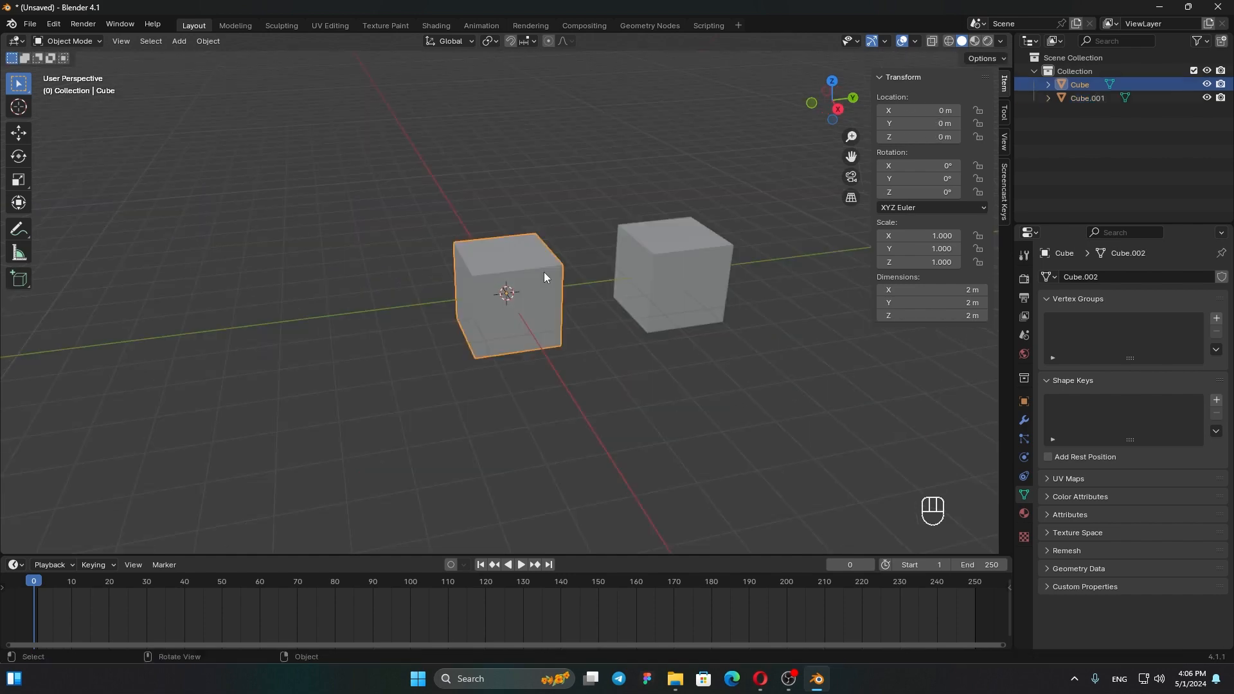
key(shift+d)
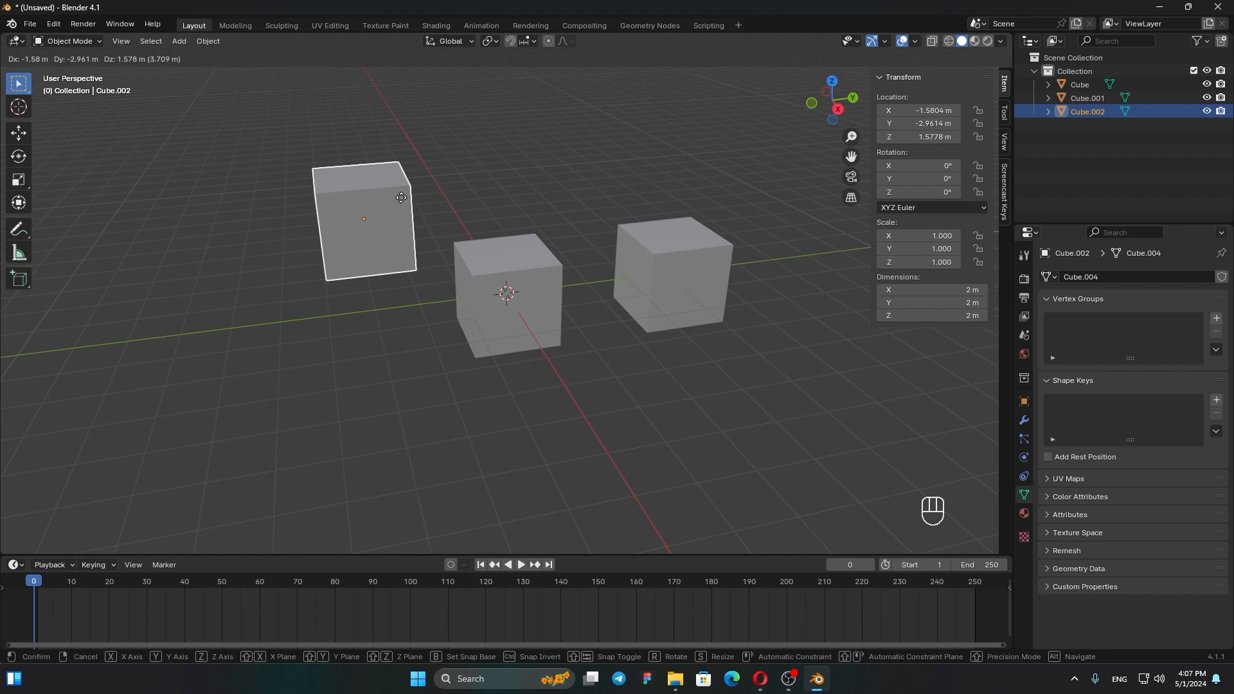
right_click(408, 243)
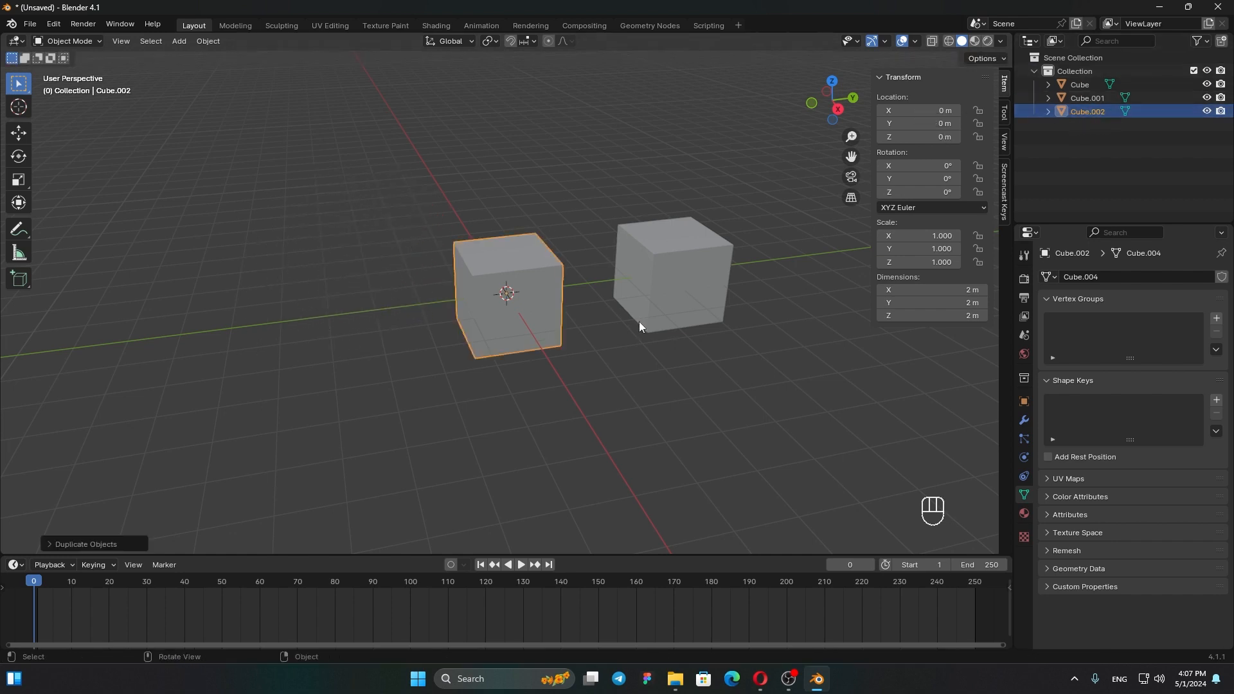
key(g)
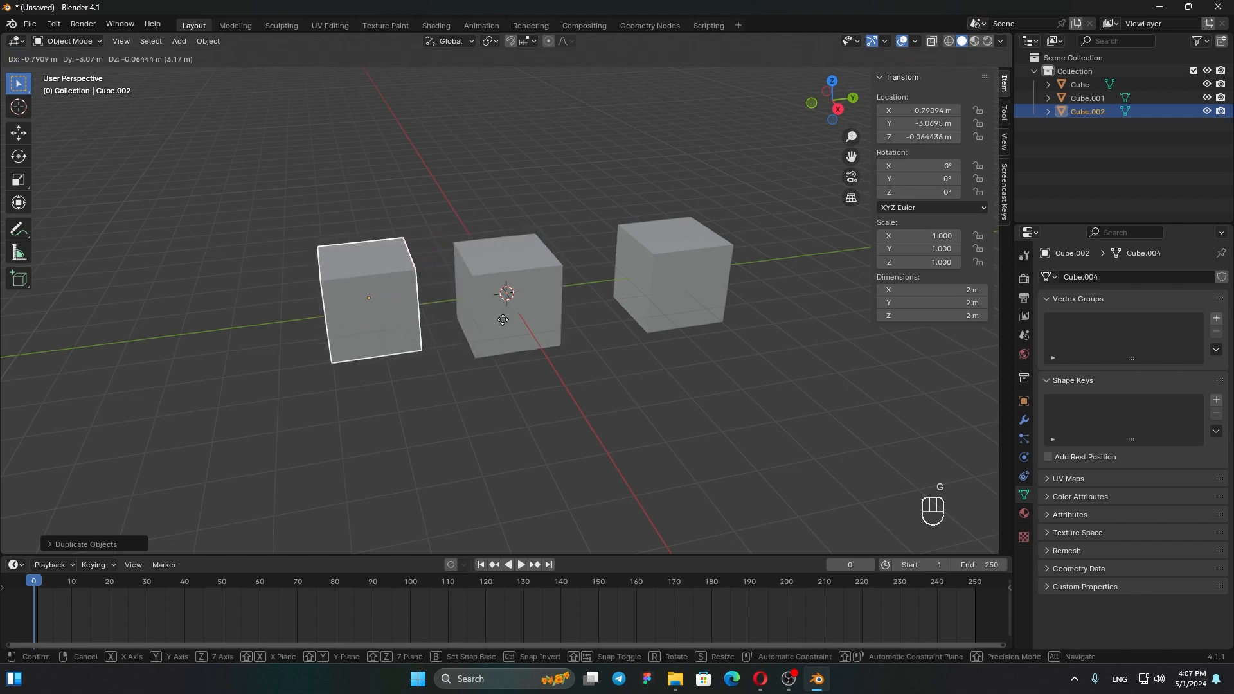
key(y)
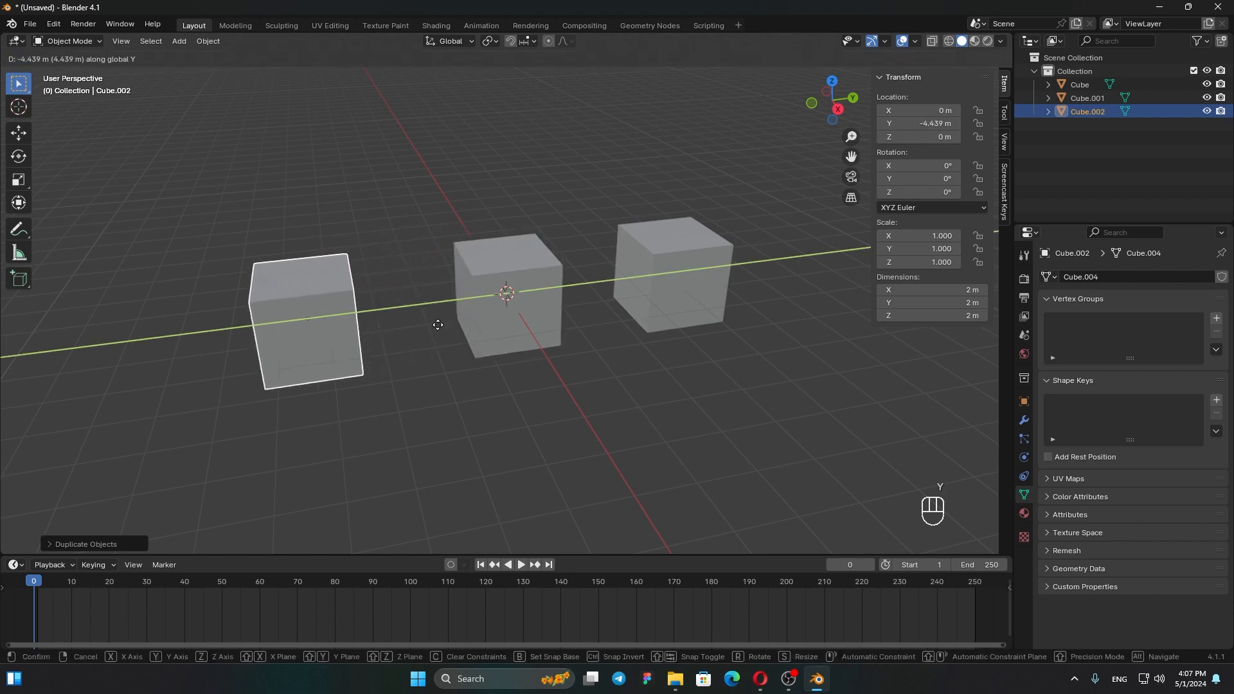
click(449, 333)
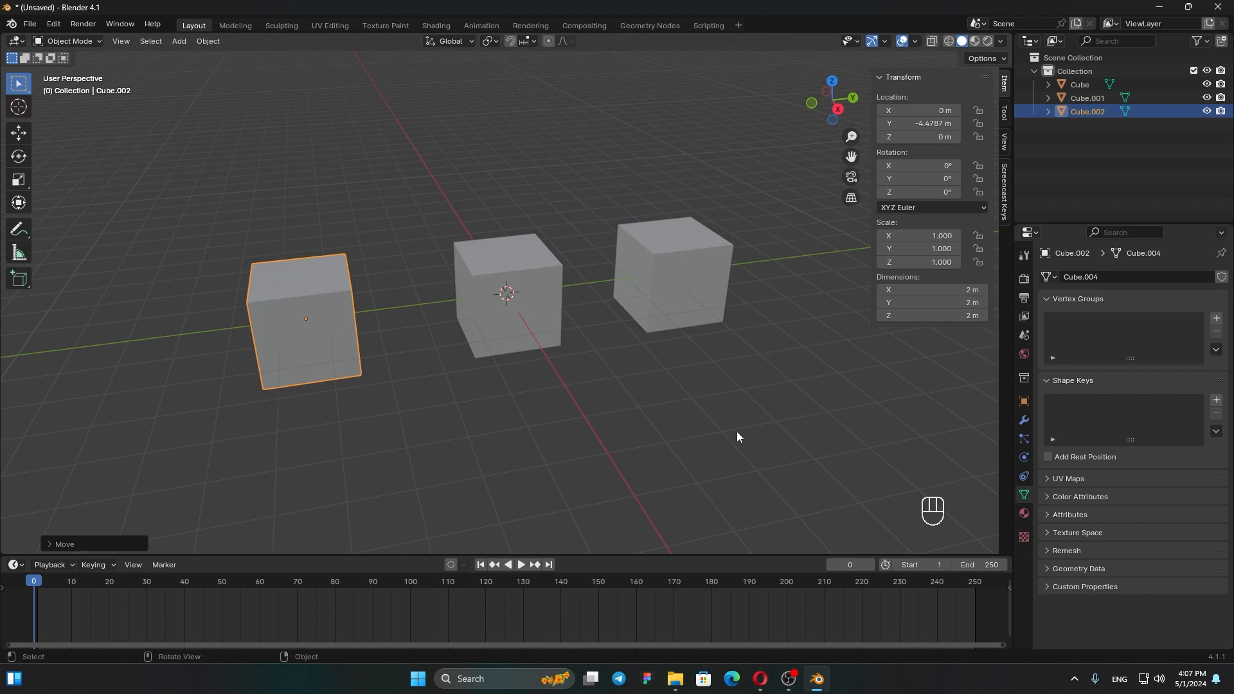
Step: Select both duplicated cubes and delete them, keeping the cube at the origin
shift+click(683, 293)
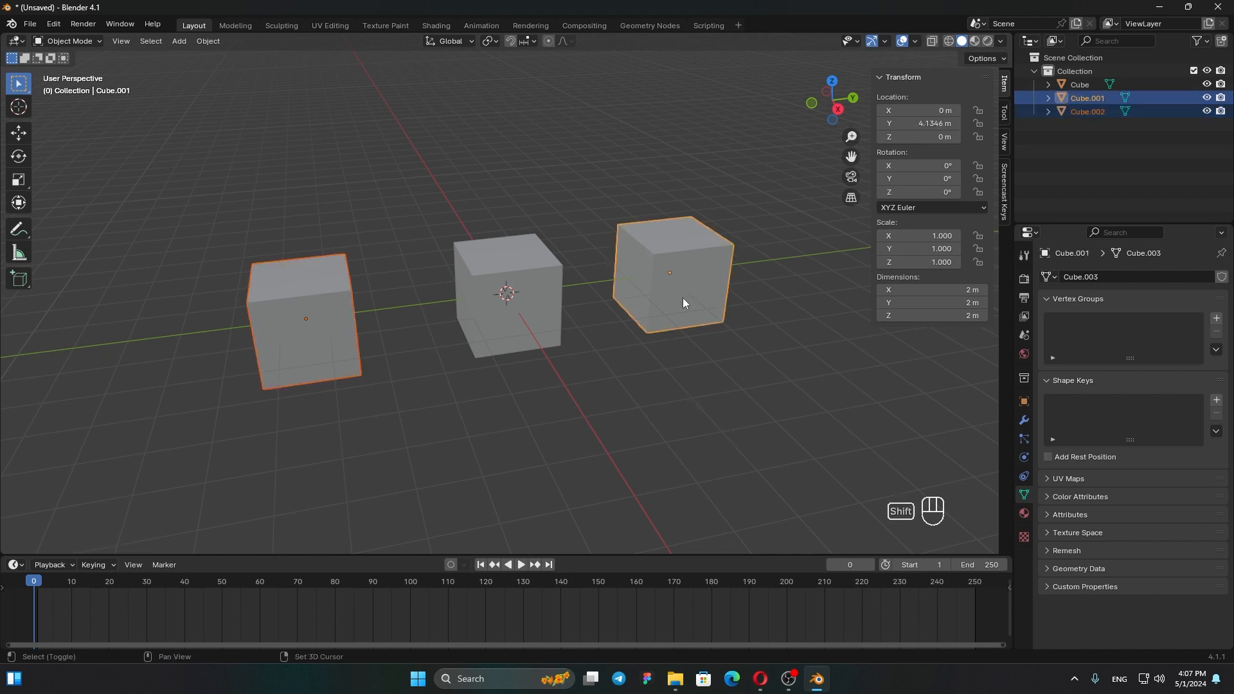
key(x)
click(668, 308)
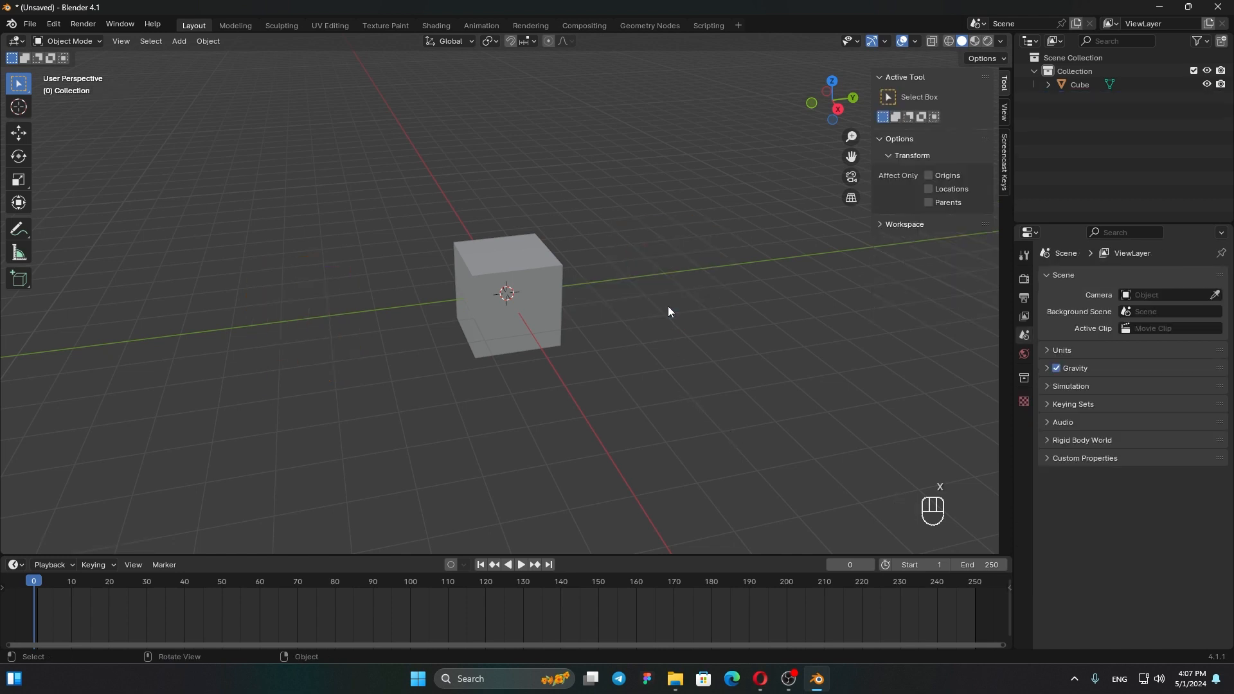
Step: Split the 3D viewport vertically into two views and hide the sidebar in the new narrower one
click(665, 306)
drag(1, 34, 347, 90)
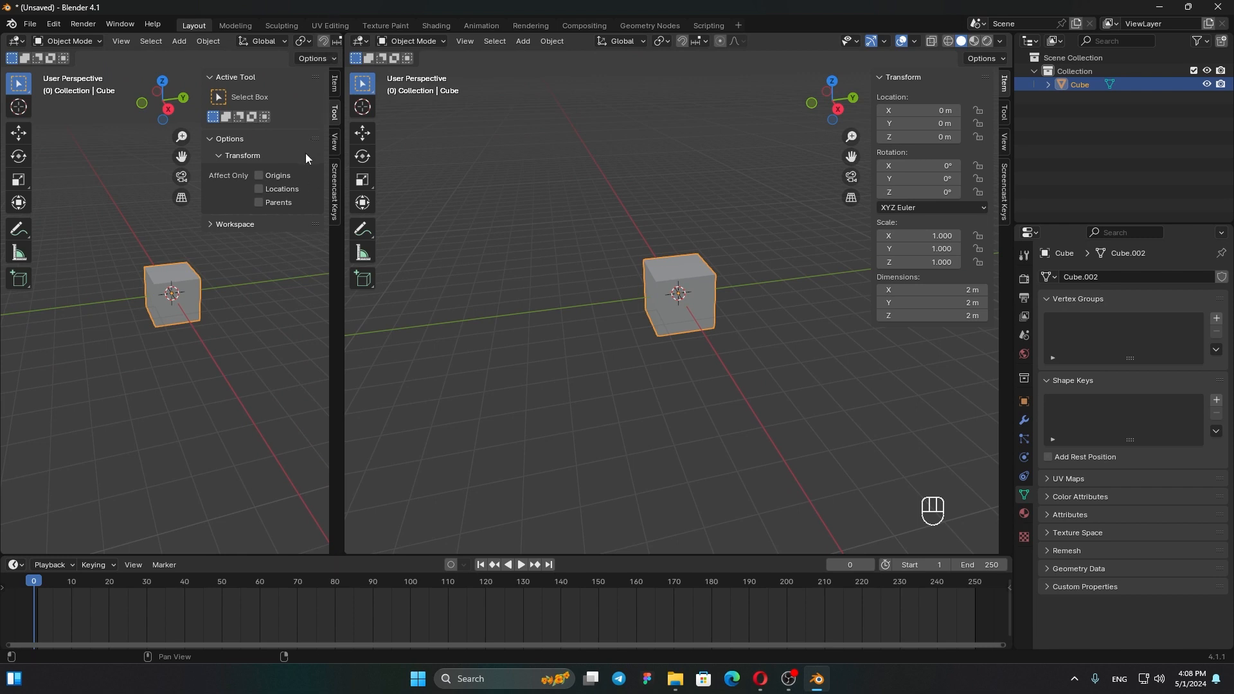
key(n)
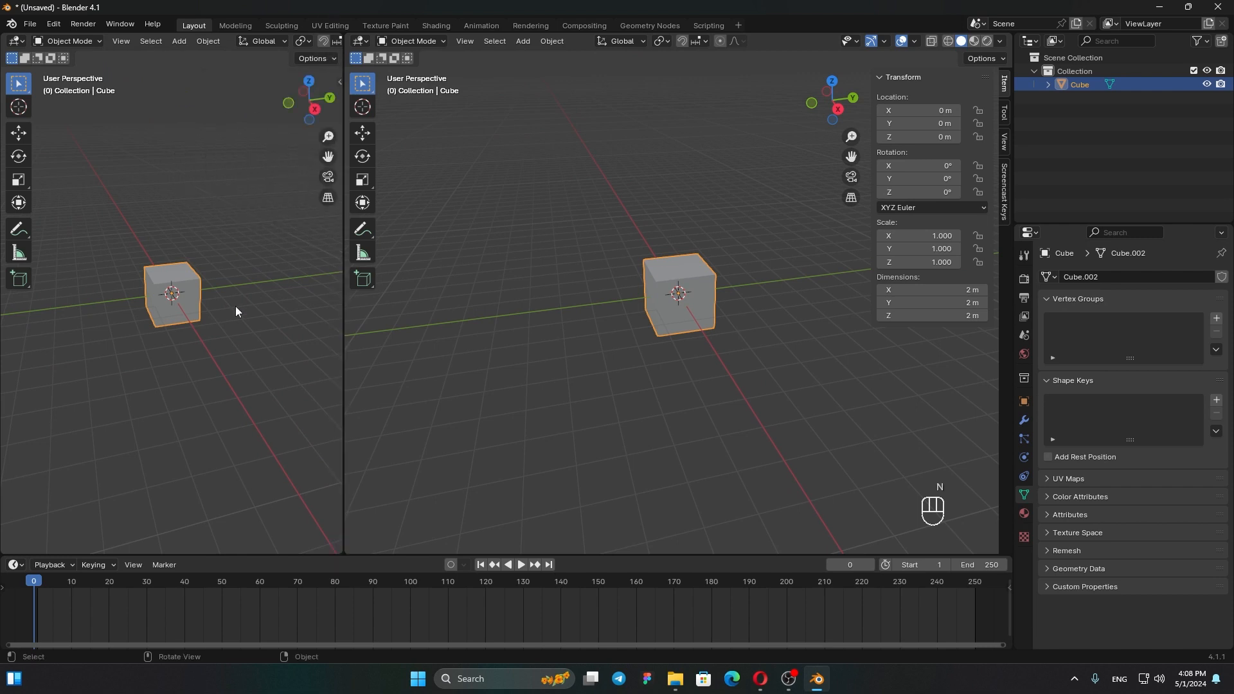
Step: In right orthographic view, raise the selected cube along Z to about 1.04 m so its base meets the ground line
middle_drag(698, 291, 688, 283)
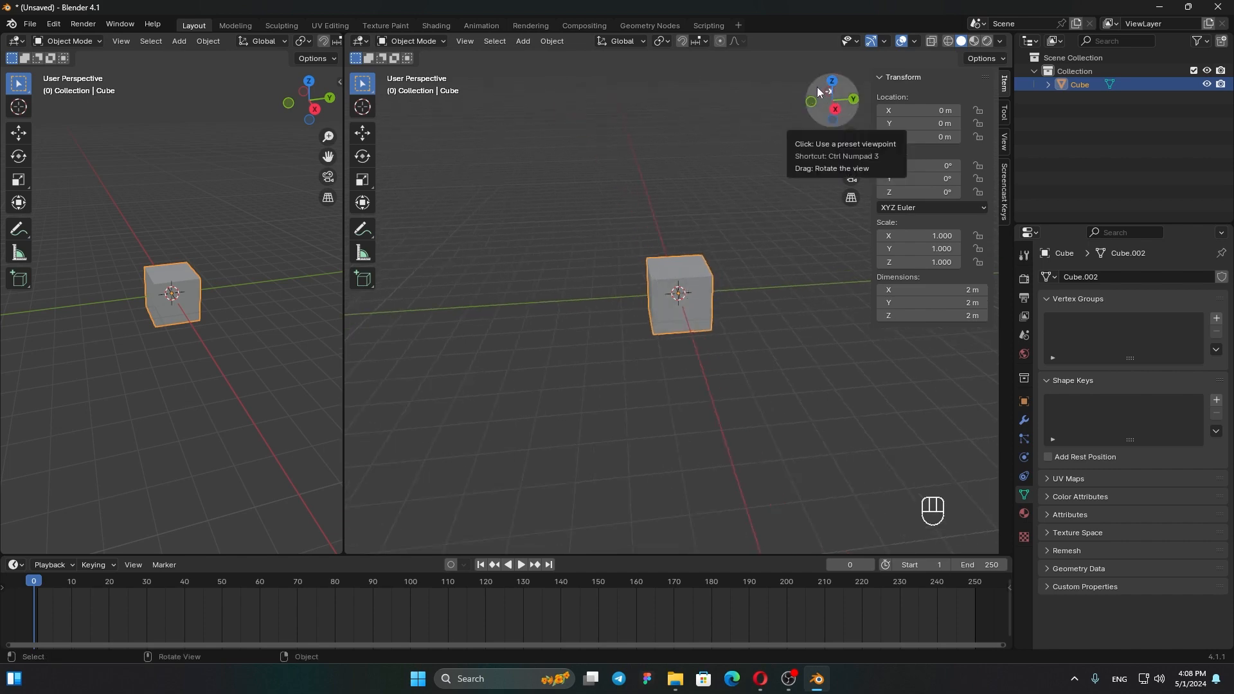
drag(818, 86, 832, 91)
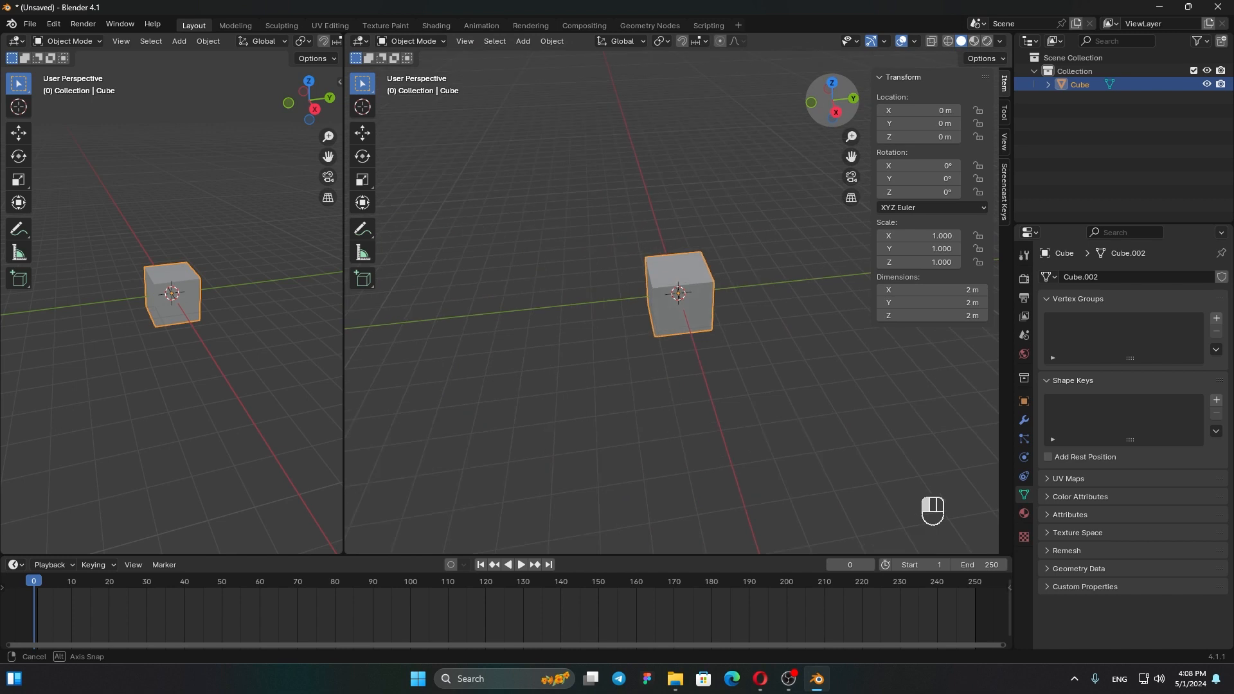
click(836, 111)
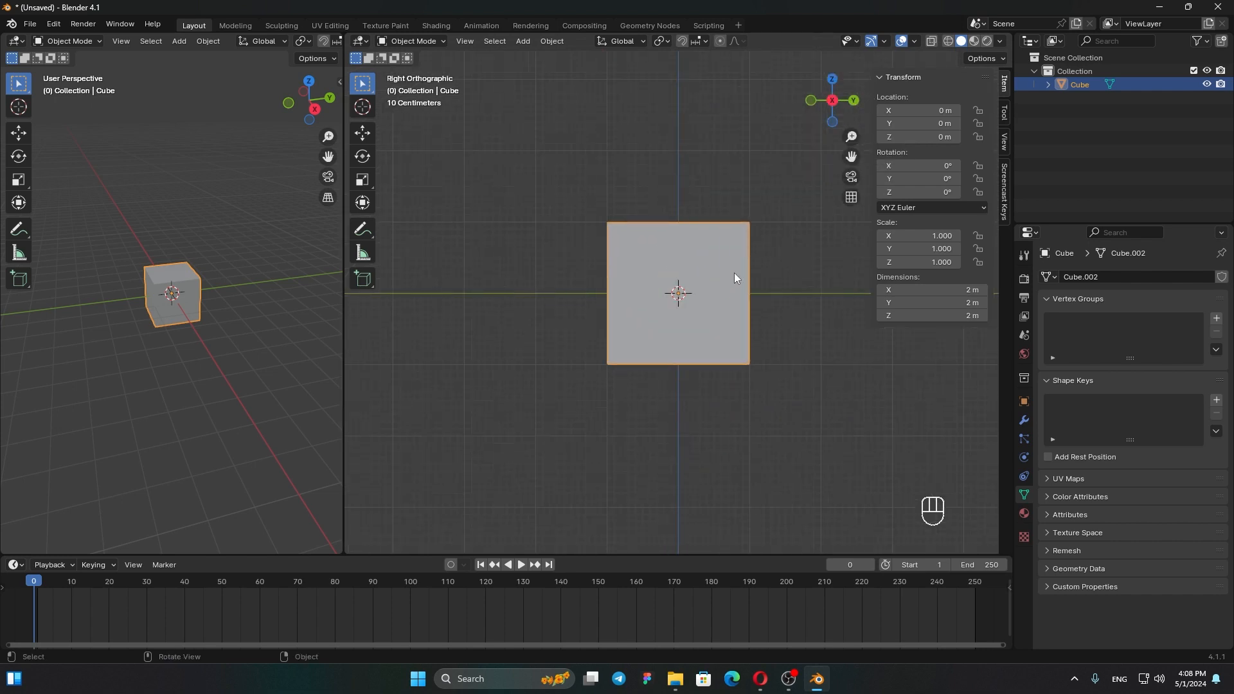
key(g)
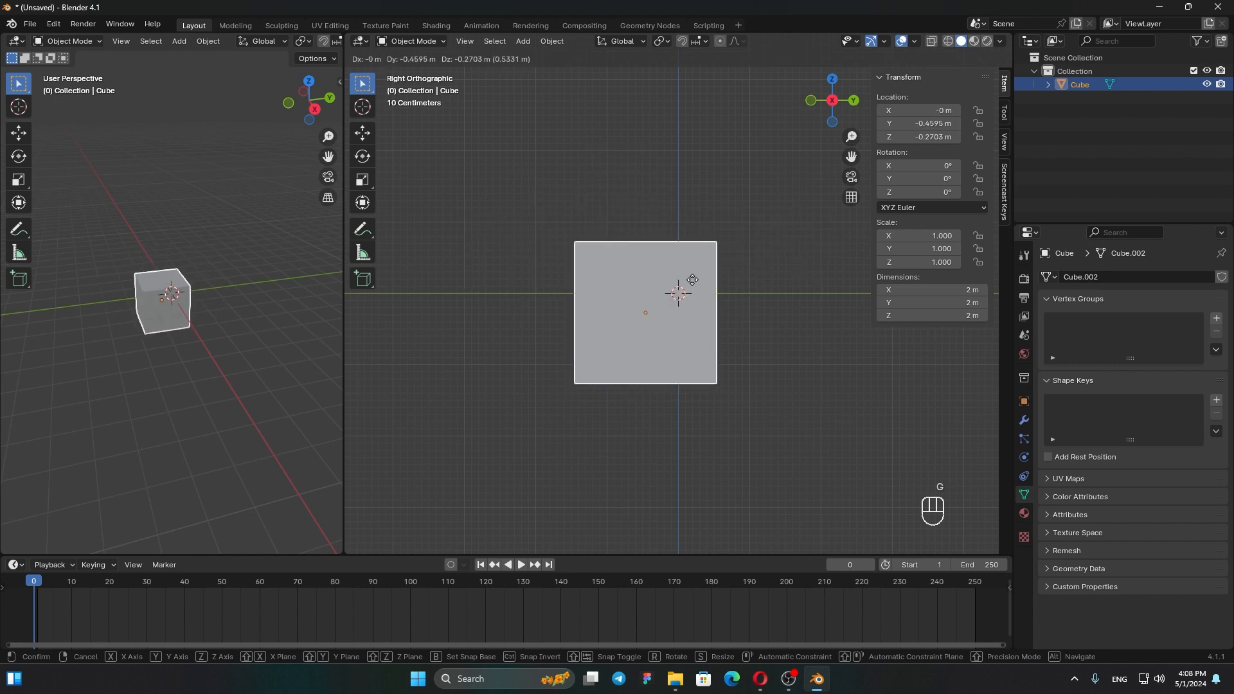
right_click(720, 267)
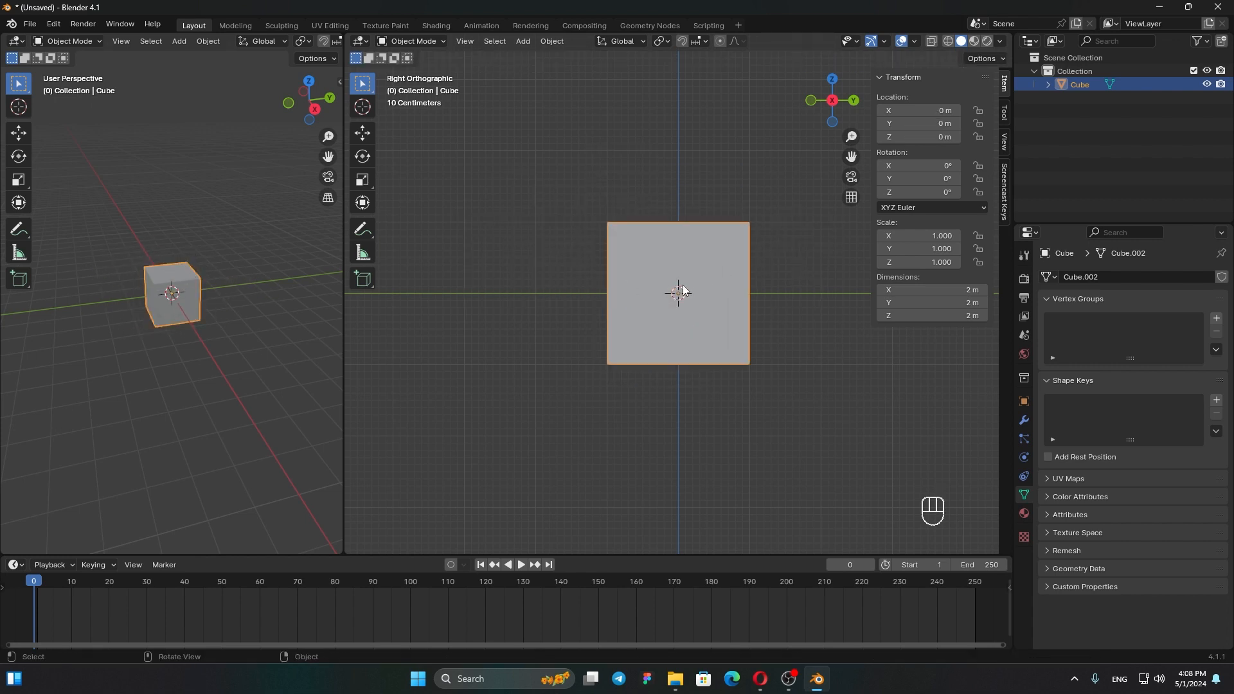
key(g)
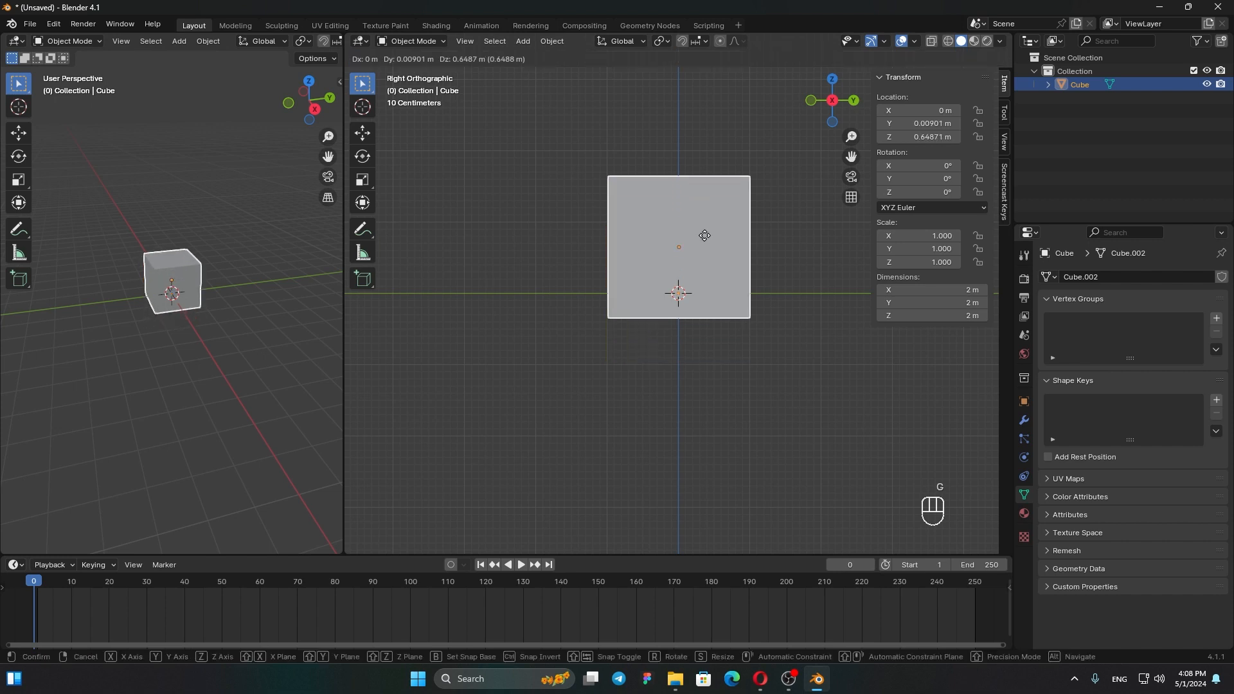
key(z)
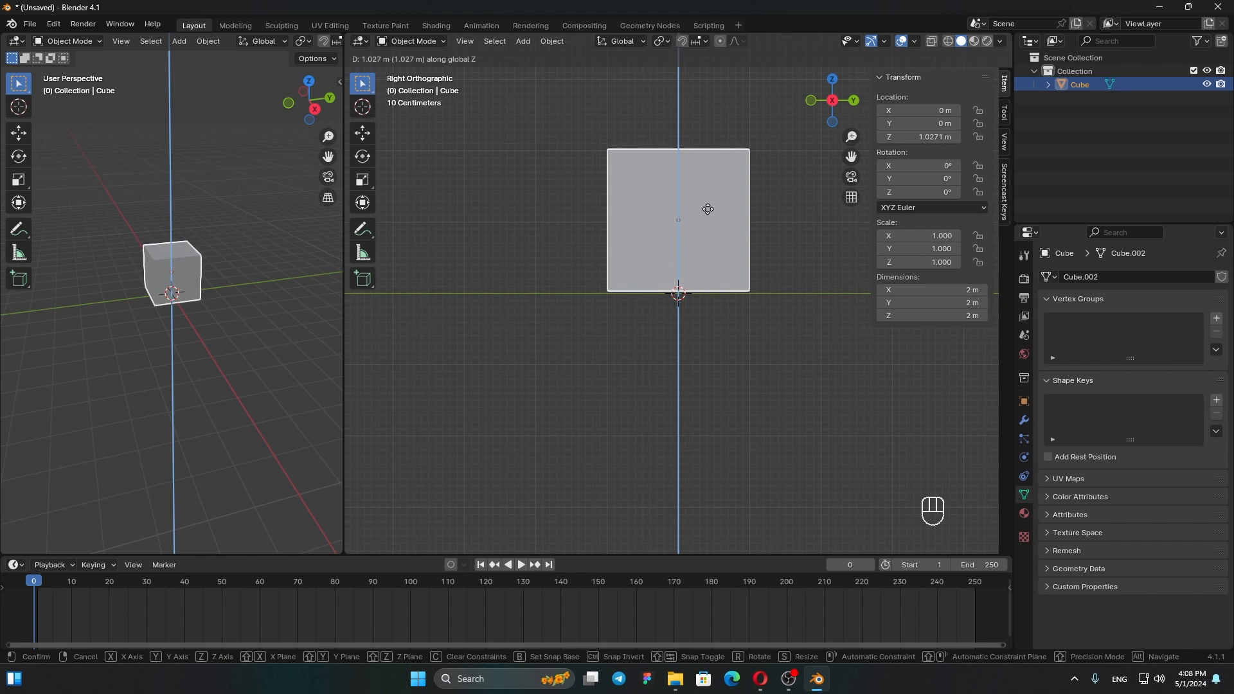
click(708, 213)
Step: Add a plane at the origin beneath the cube and scale it up uniformly to about 19.13
middle_drag(536, 295, 586, 303)
scroll(628, 308, down, 5)
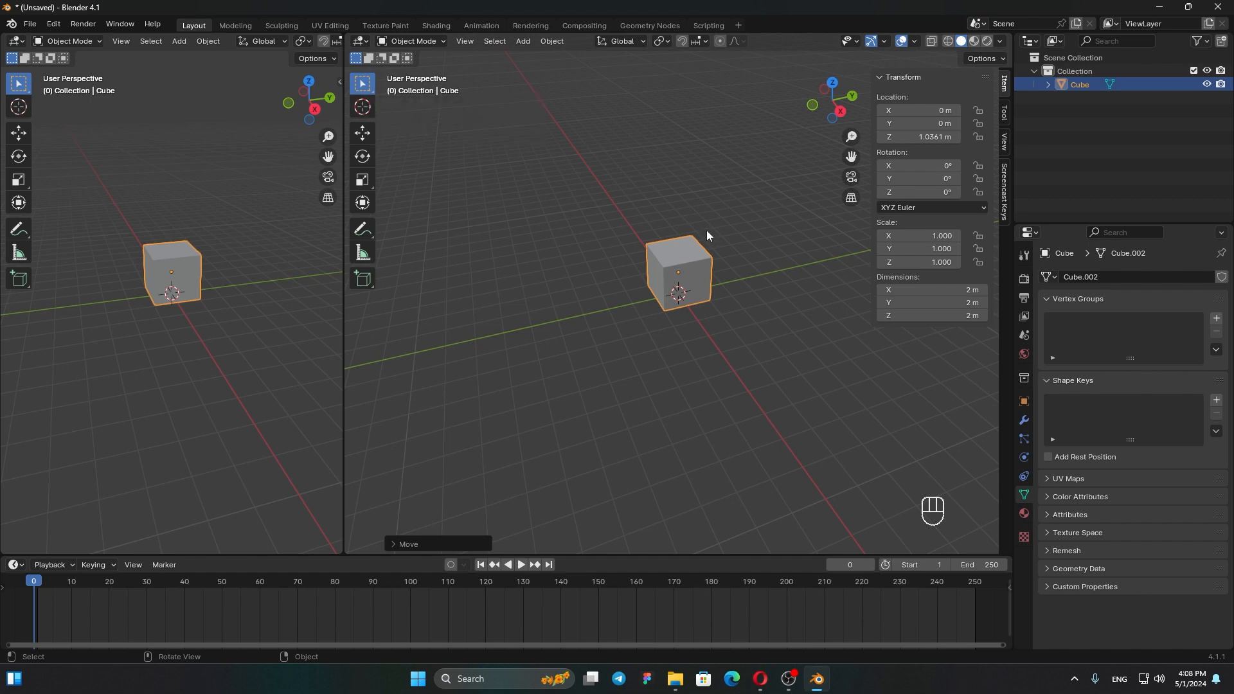
middle_drag(697, 231, 688, 279)
scroll(689, 279, up, 6)
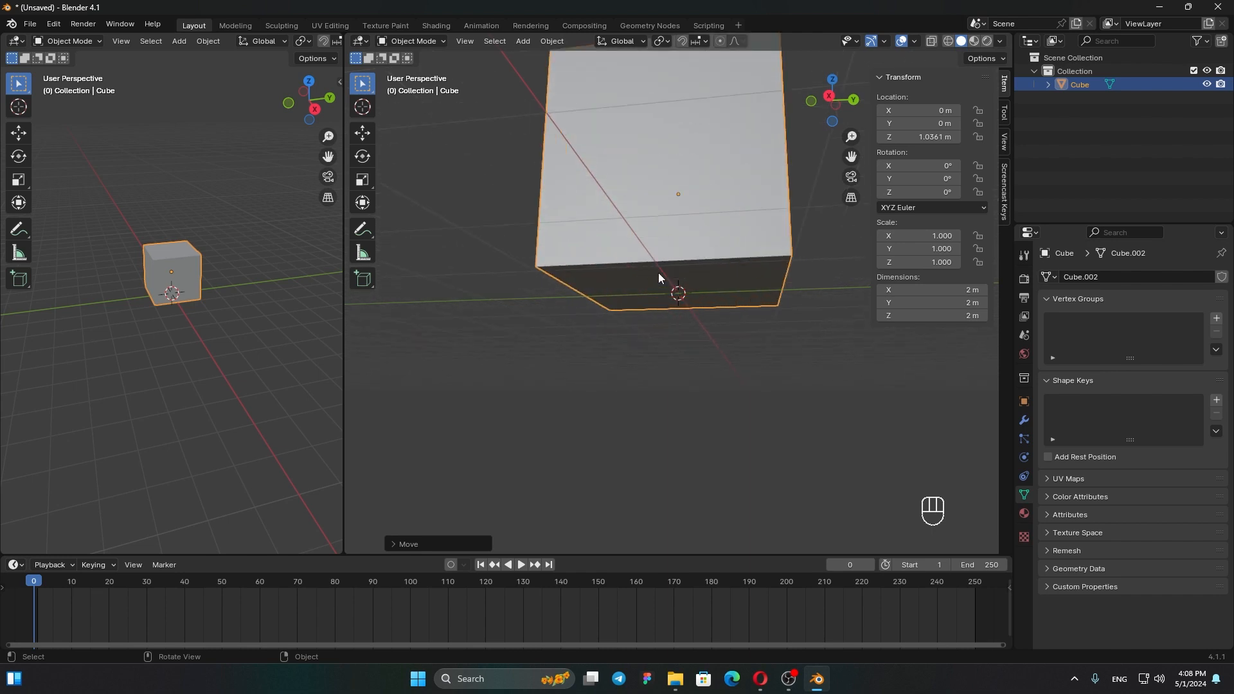
scroll(659, 277, down, 7)
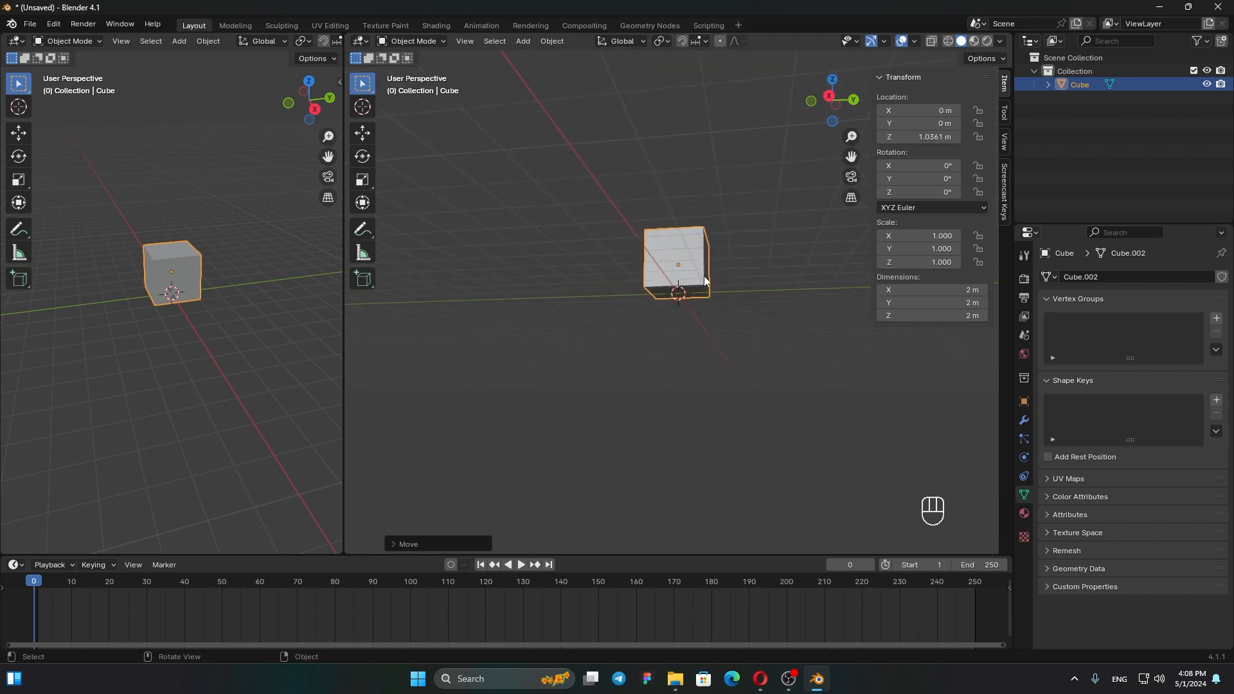
middle_drag(706, 252, 720, 325)
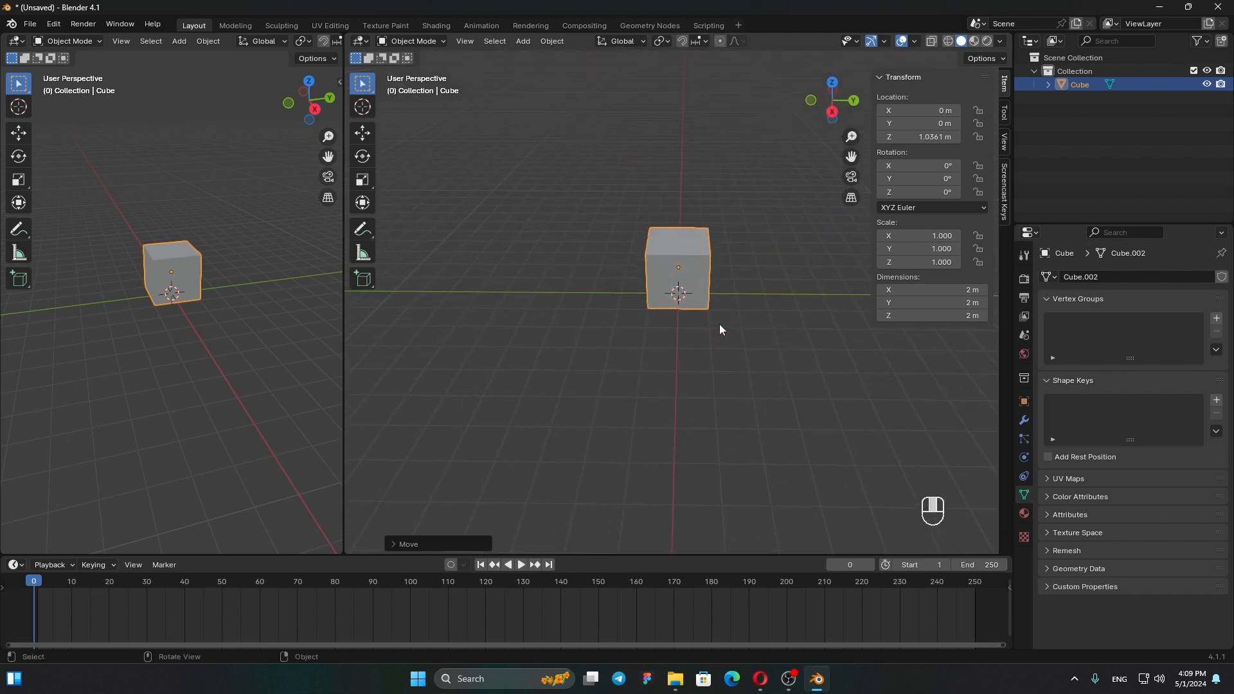
key(shift+a)
mouse_move(689, 167)
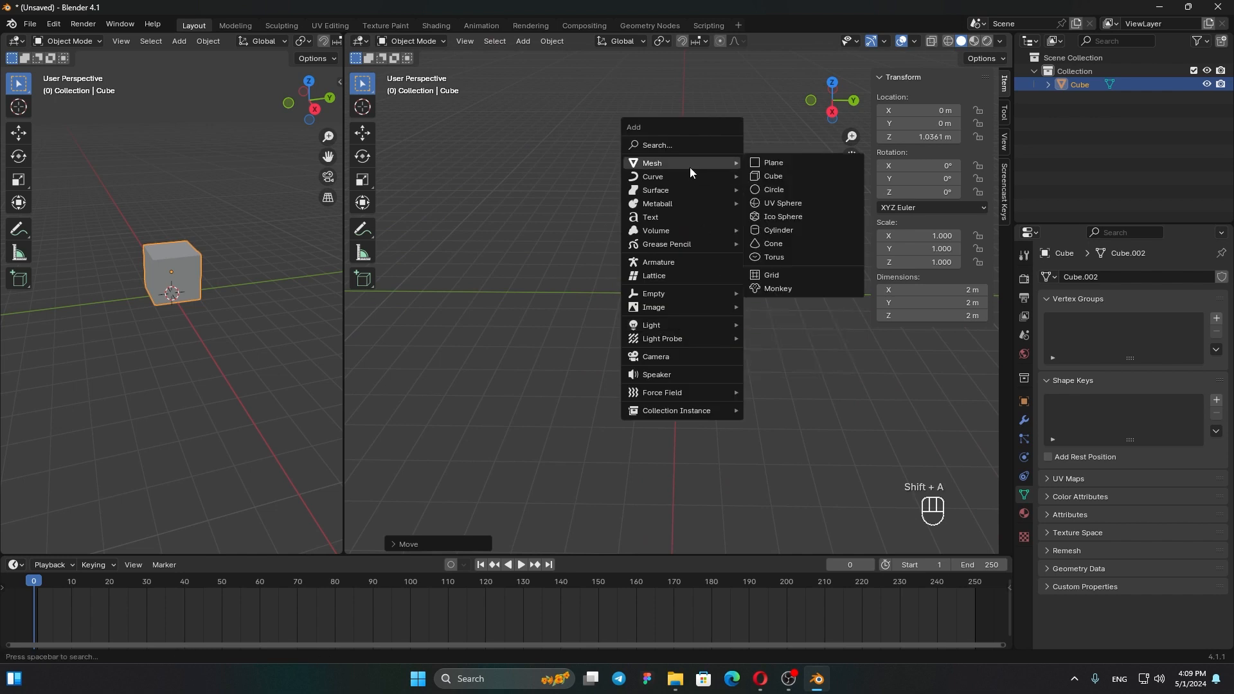
click(789, 163)
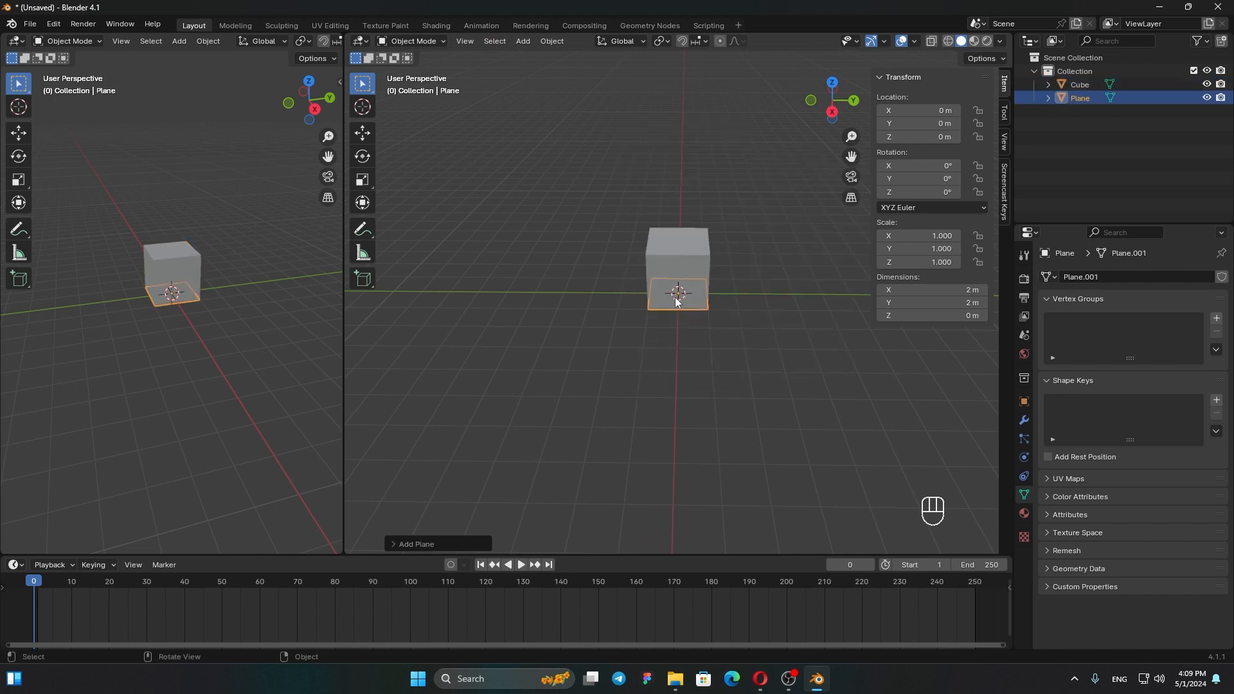
key(s)
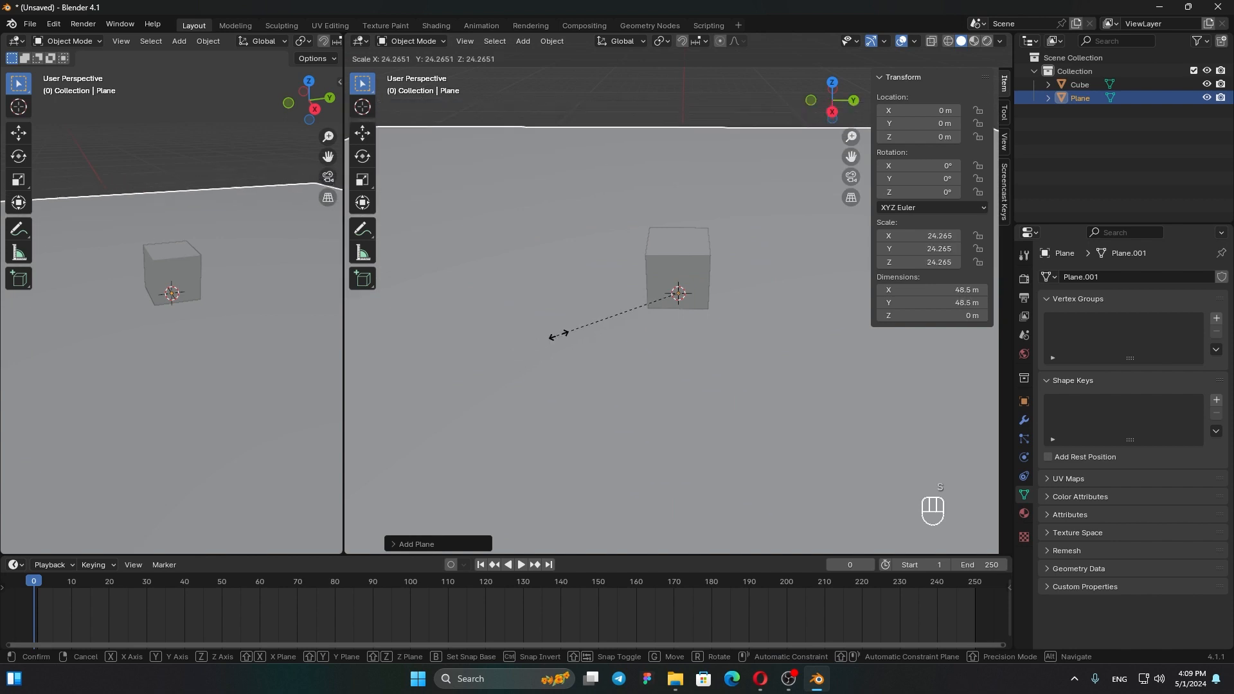
click(583, 331)
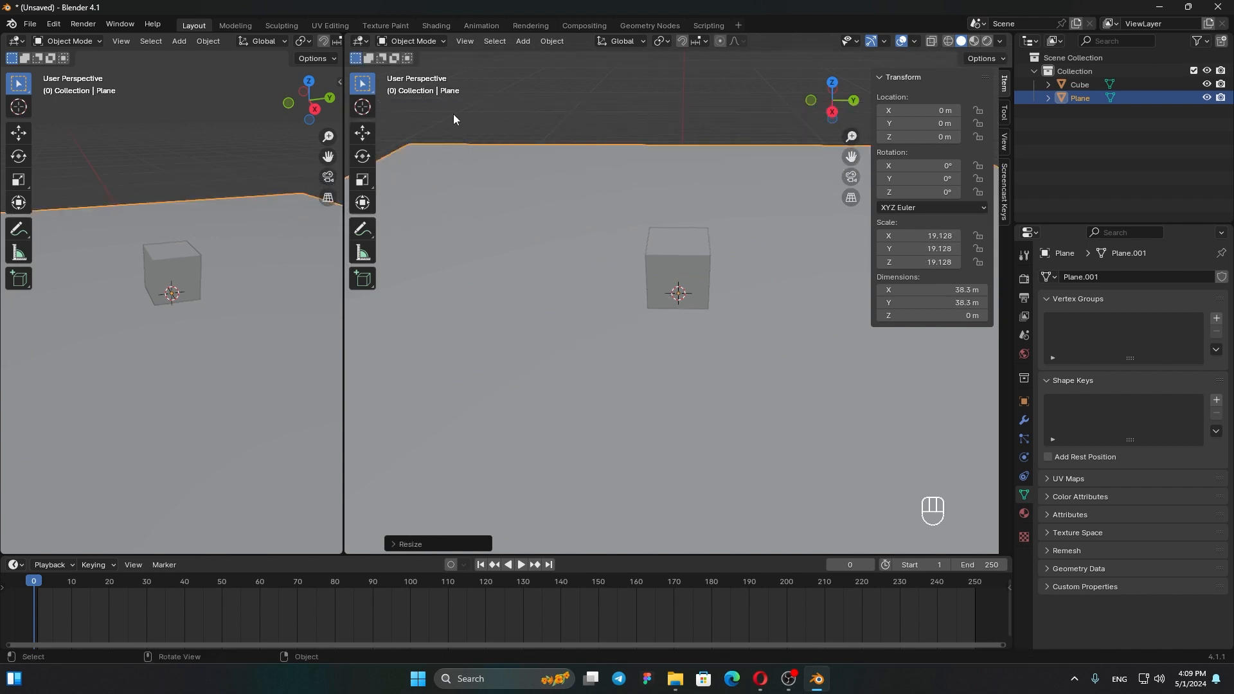
Step: Place the 3D cursor on the plane beside the cube at about X -0.99 m, Y -4.79 m, and return to the Select Box tool
click(365, 107)
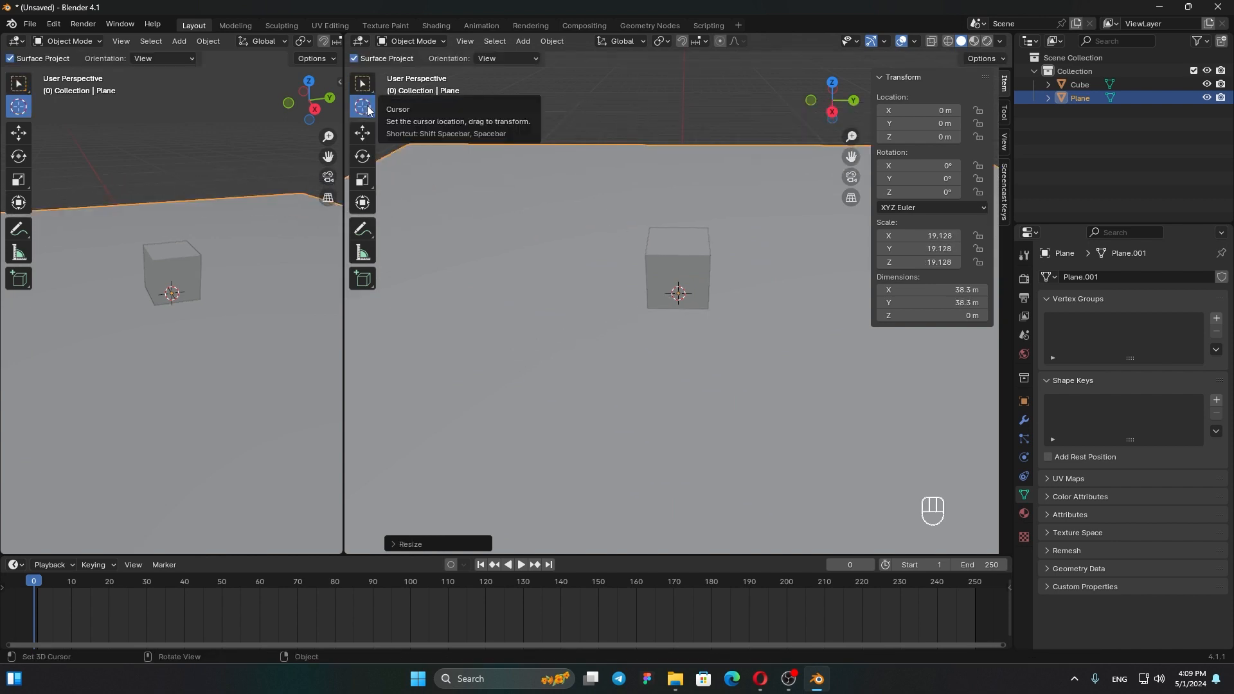
click(571, 289)
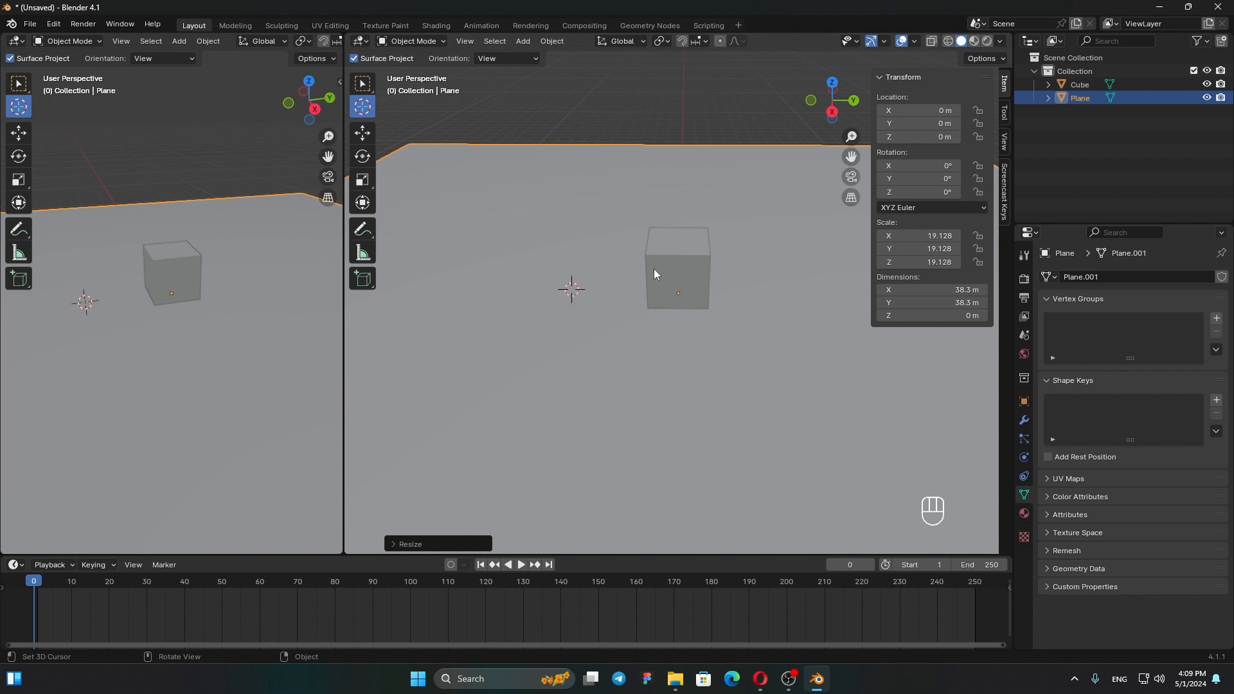
click(548, 278)
click(361, 84)
Step: Add an area light at the 3D cursor and scale it up uniformly to about 7.38
key(shift+a)
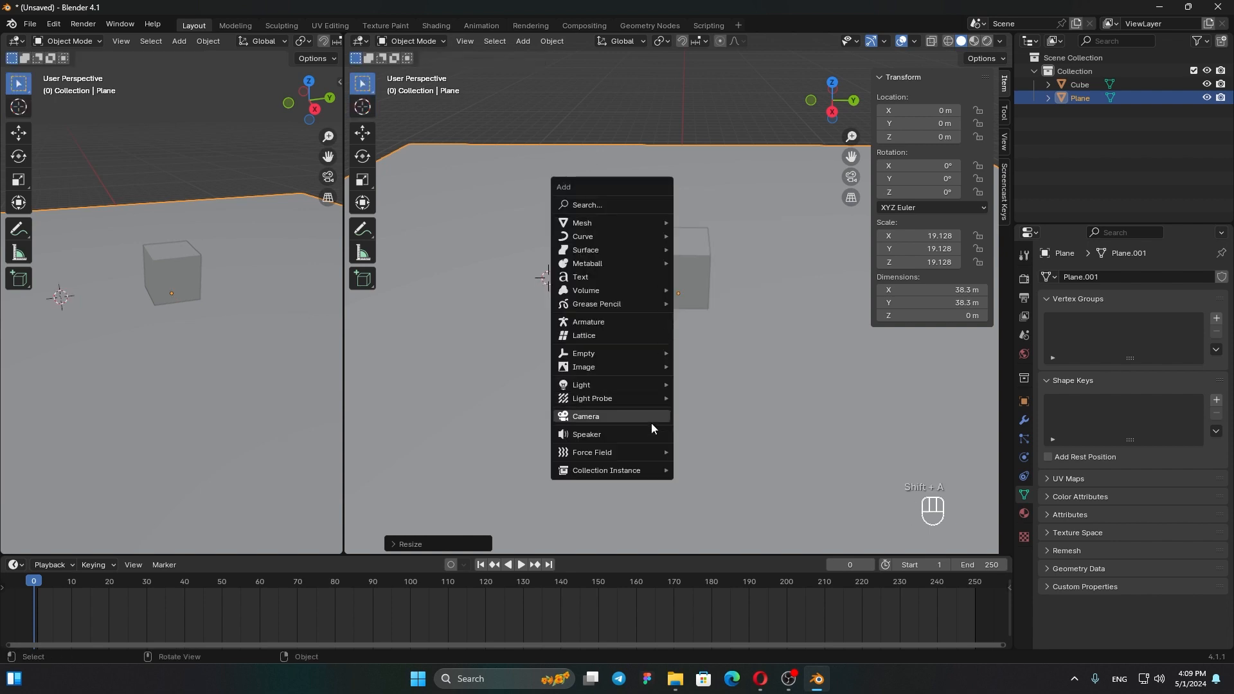
mouse_move(636, 387)
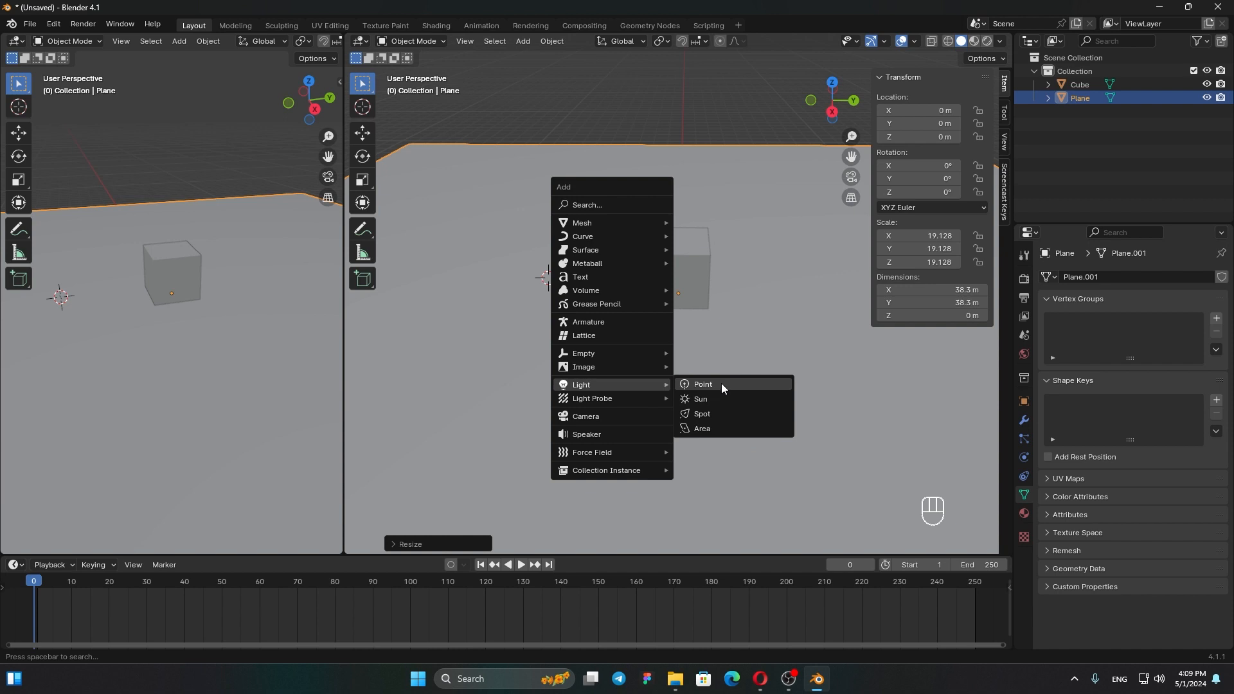
click(721, 429)
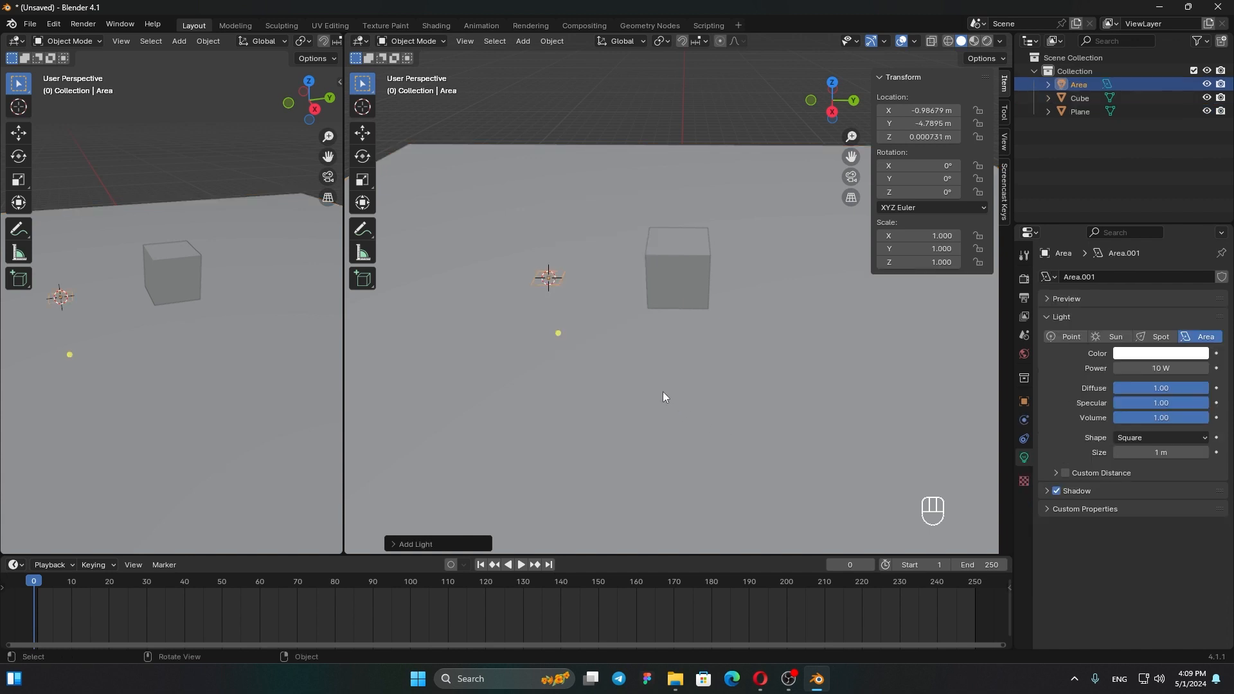
key(s)
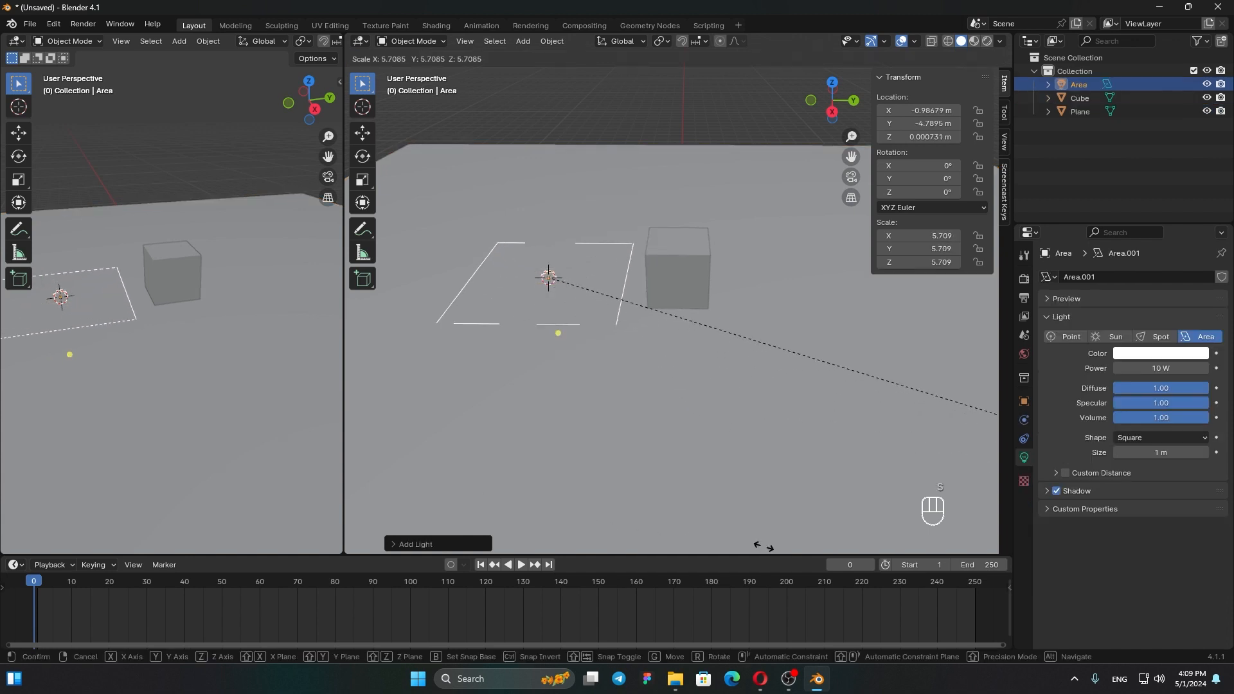
click(848, 549)
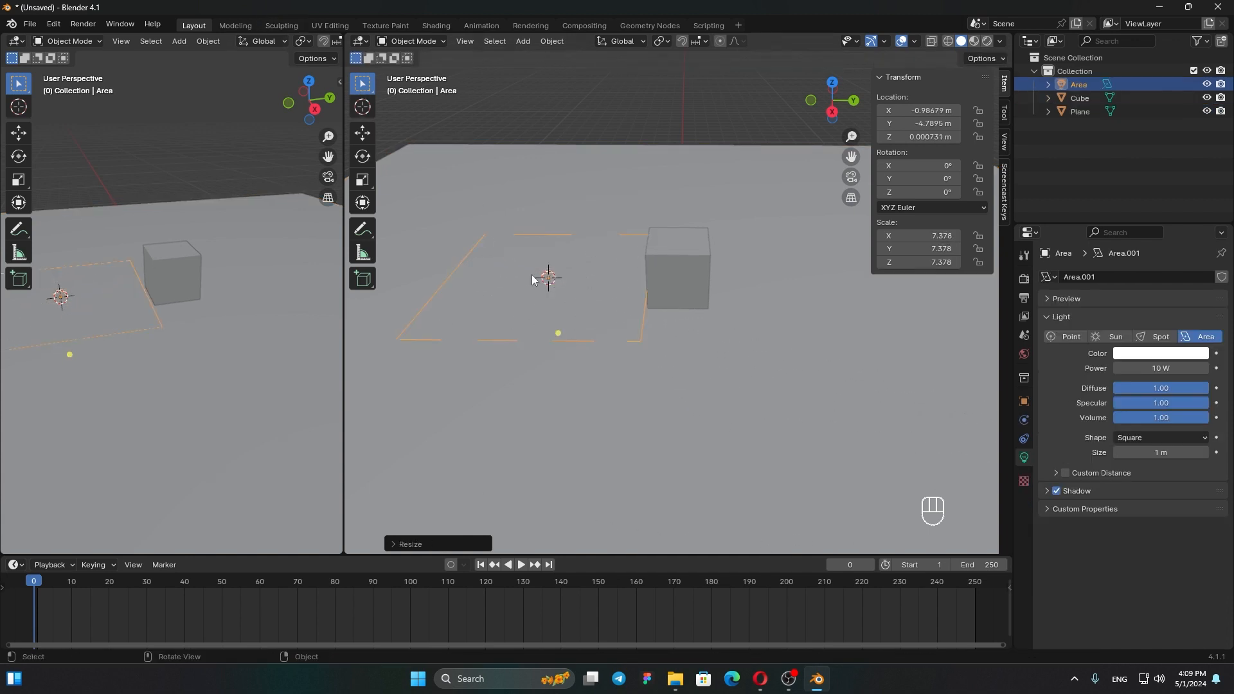
Step: Move the area light along each axis to hang above the cube, at about X 0.15 m, Y 0.24 m, Z 4.97 m
key(g)
key(z)
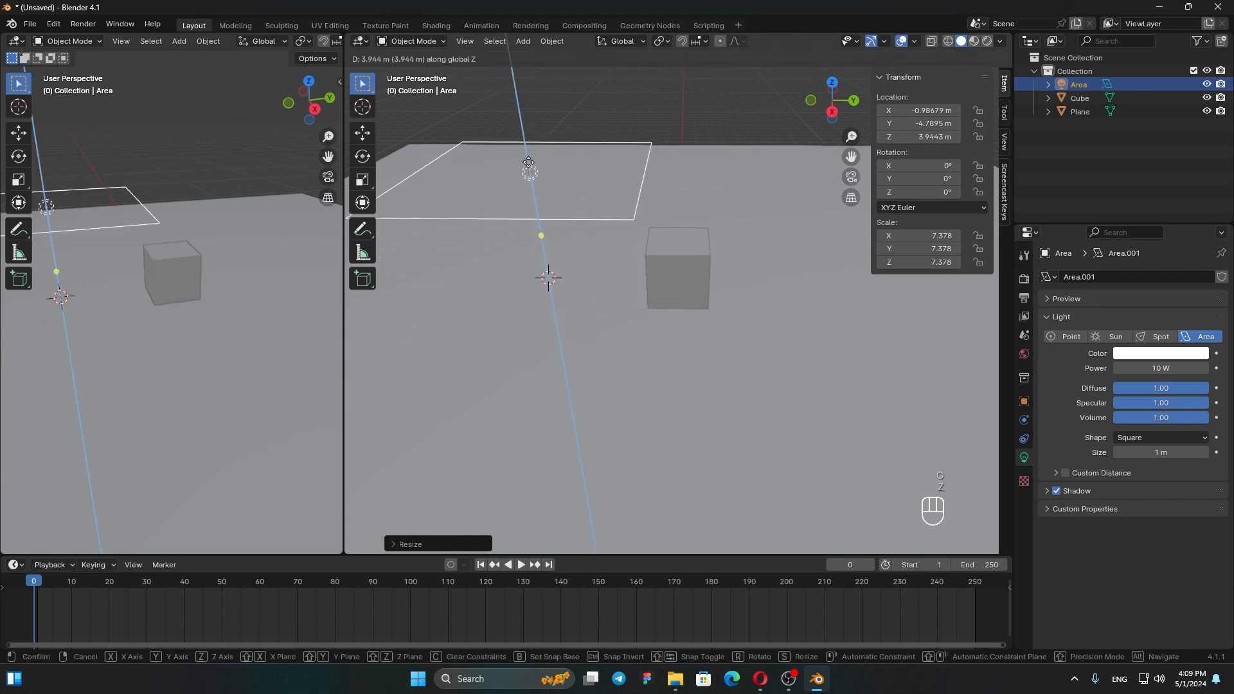
click(525, 139)
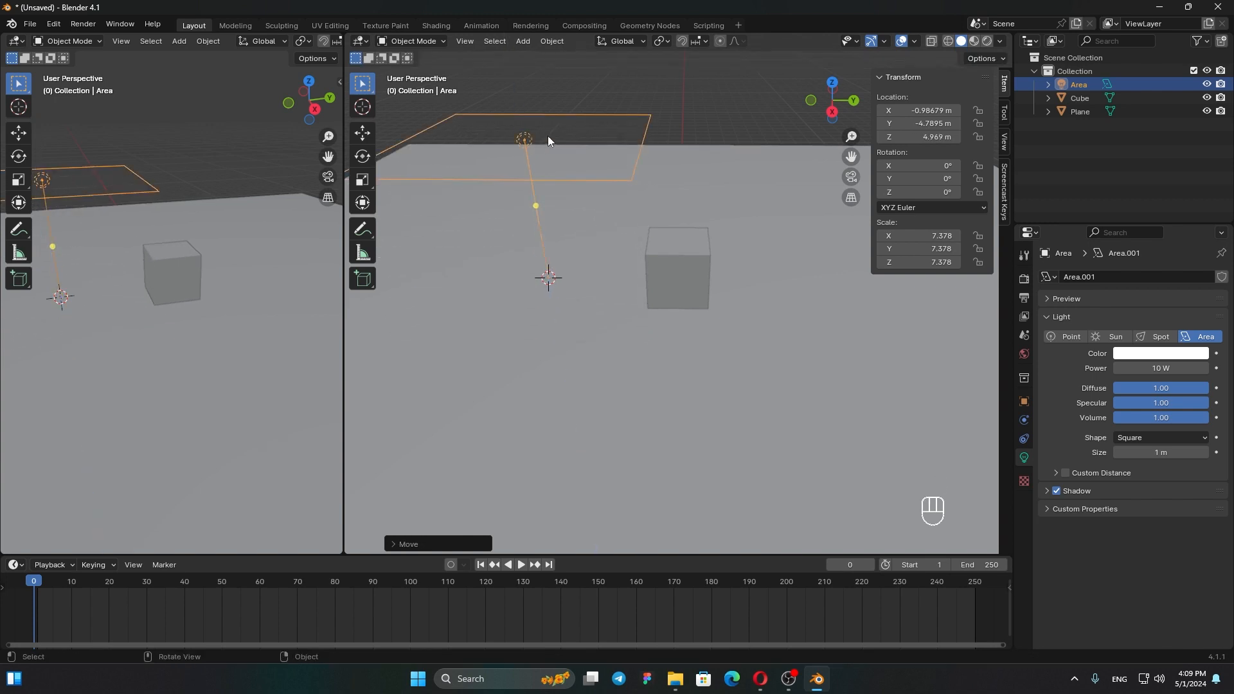
key(g)
key(y)
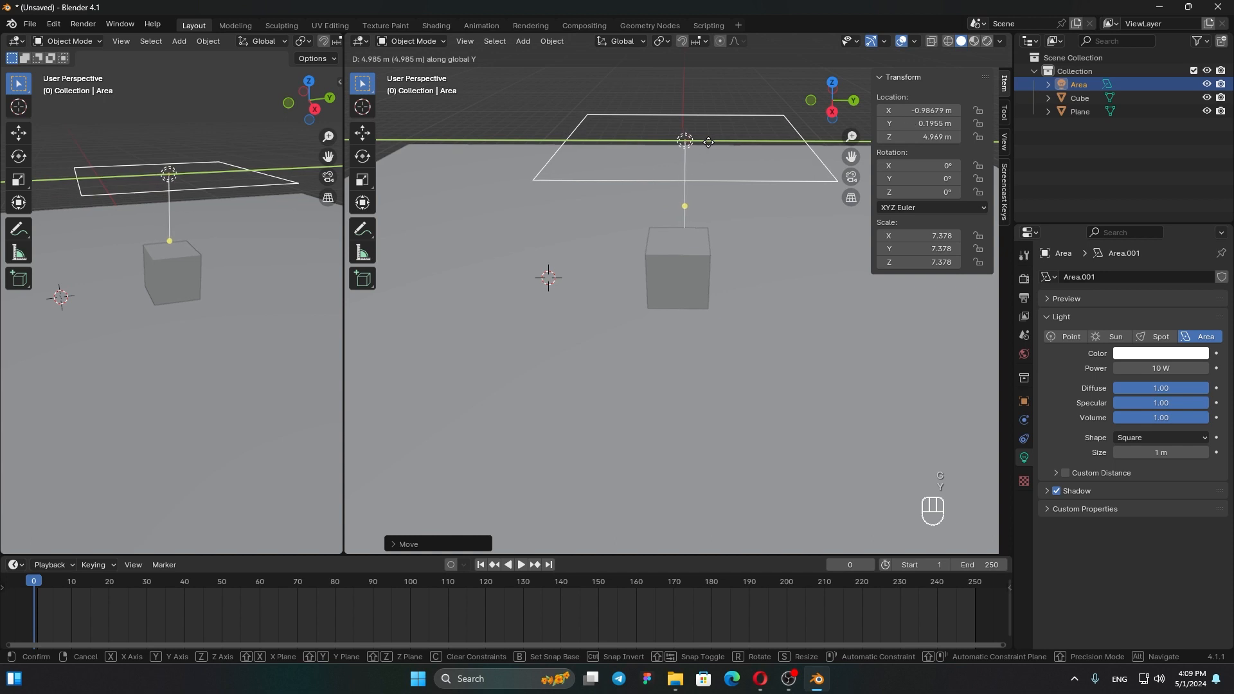
click(727, 171)
middle_drag(726, 171, 655, 268)
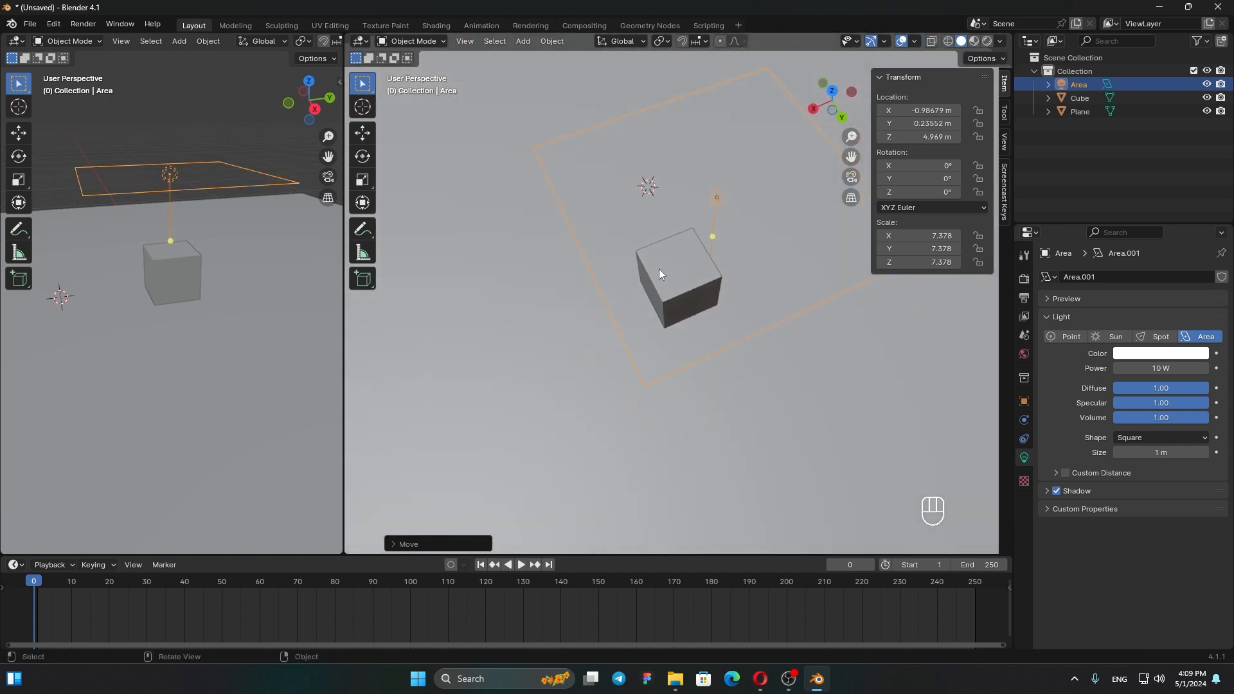
key(g)
key(x)
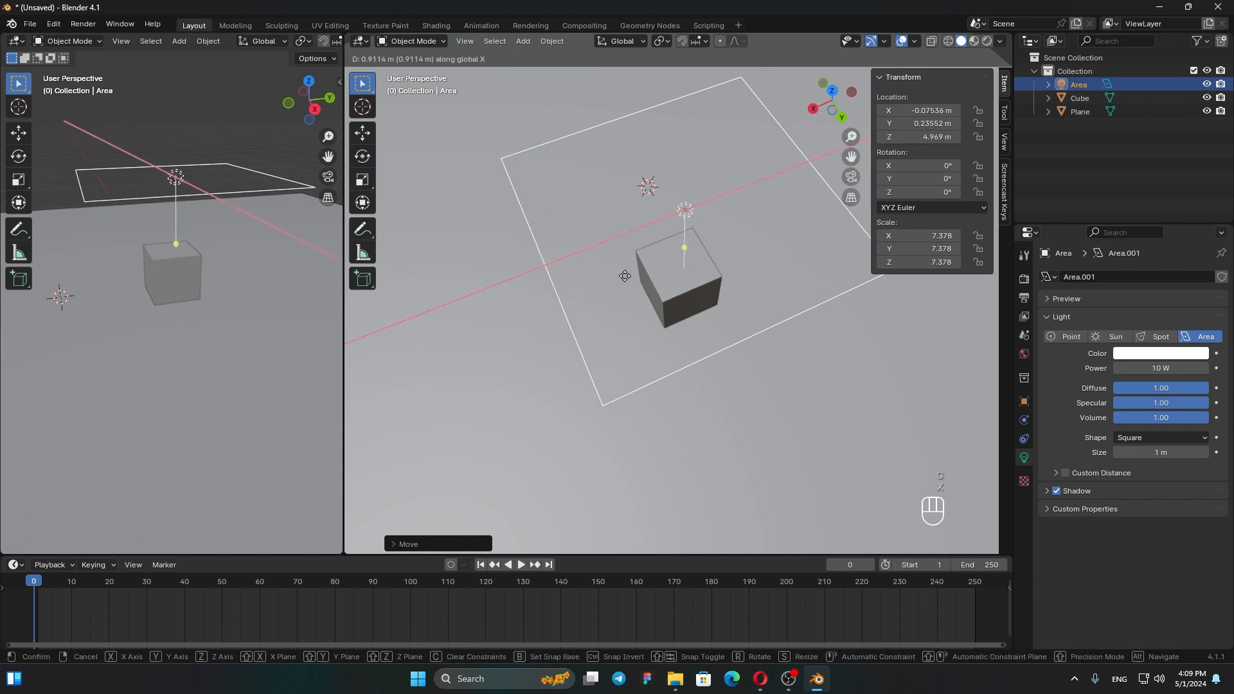
click(616, 278)
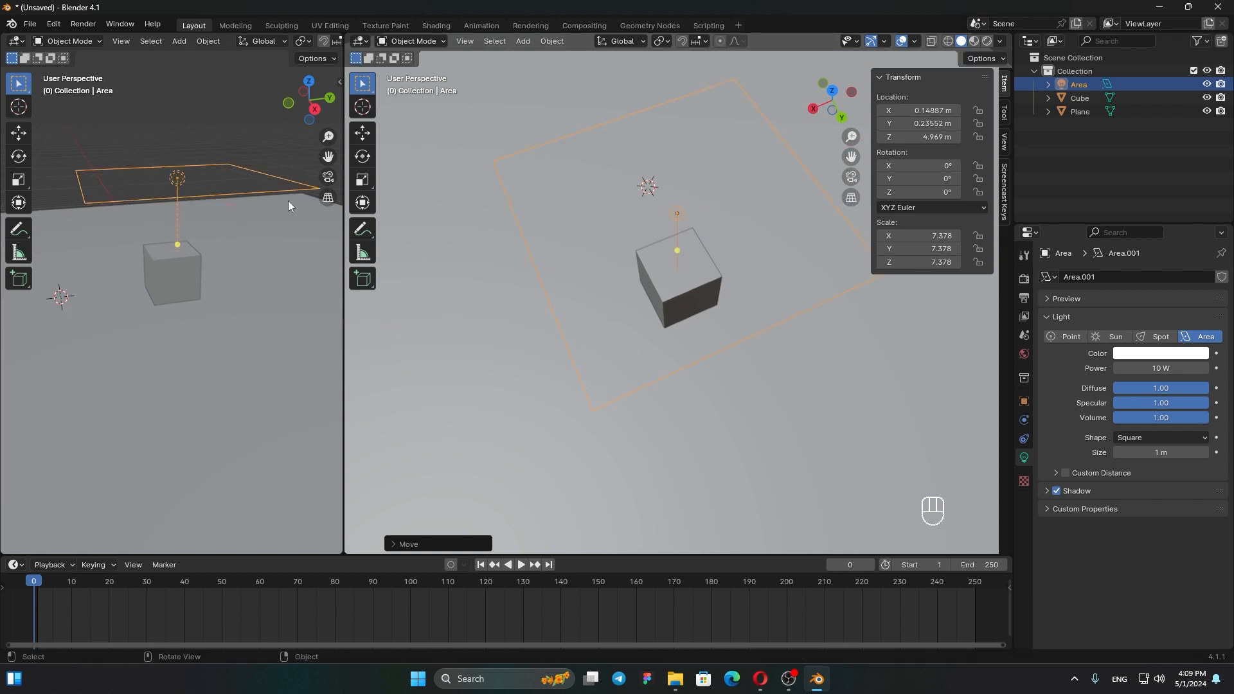
Step: Place the 3D cursor on the cube's nearest upper corner and add a camera there
middle_drag(626, 345, 771, 274)
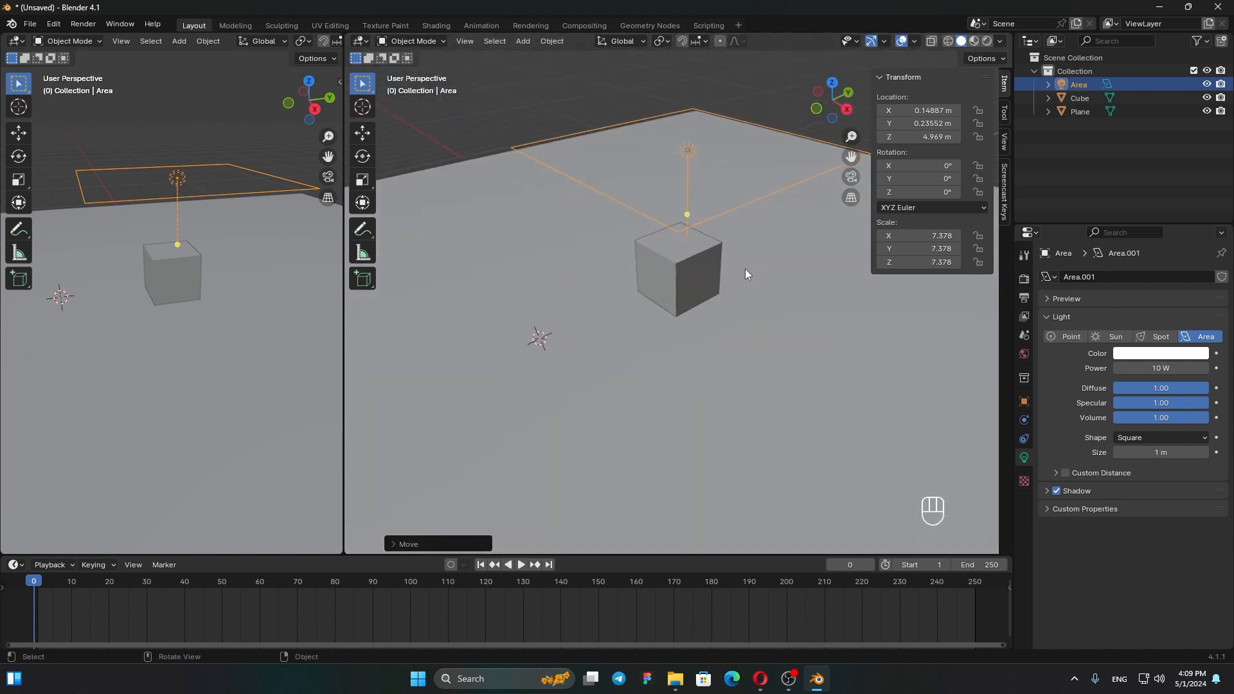
click(364, 108)
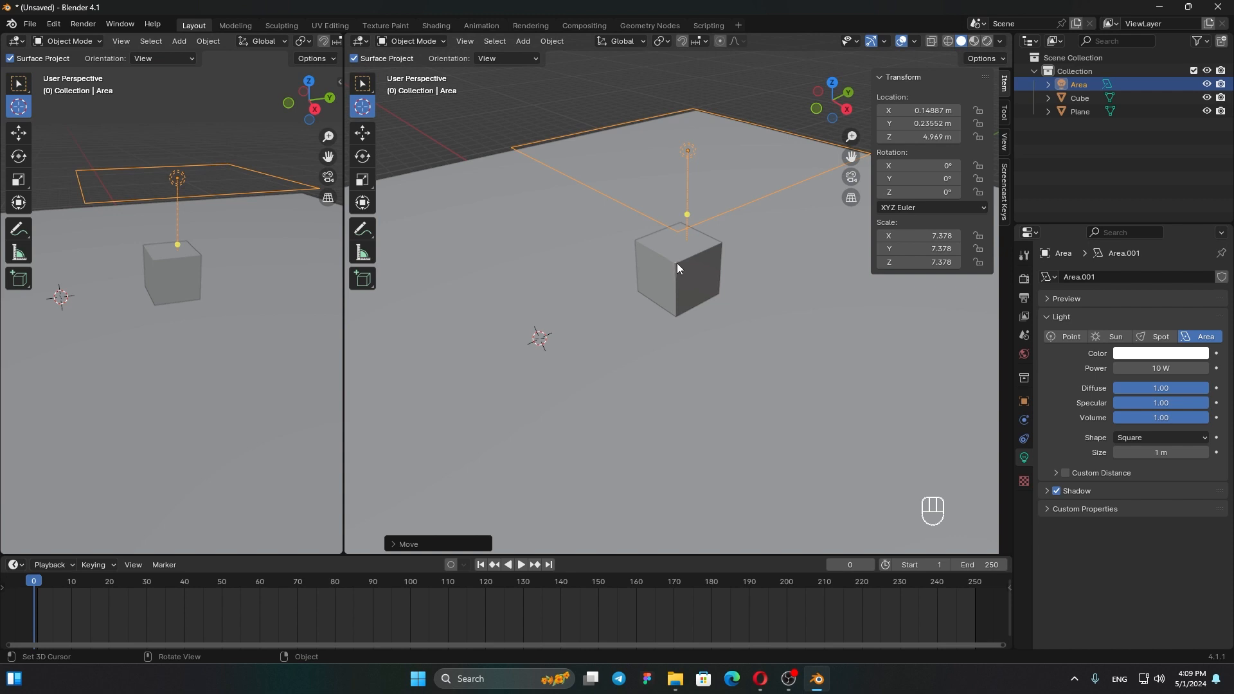
click(677, 261)
mouse_move(685, 279)
middle_down()
mouse_move(608, 255)
mouse_move(687, 282)
middle_up()
key(shift+a)
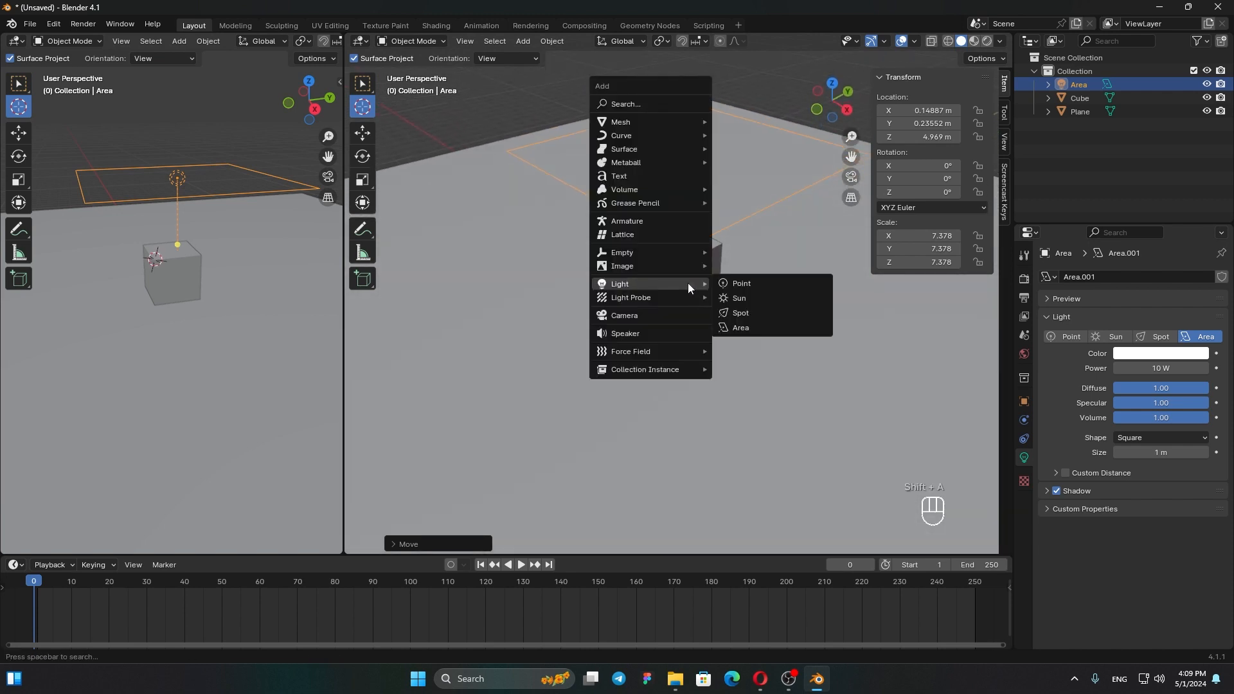
click(653, 311)
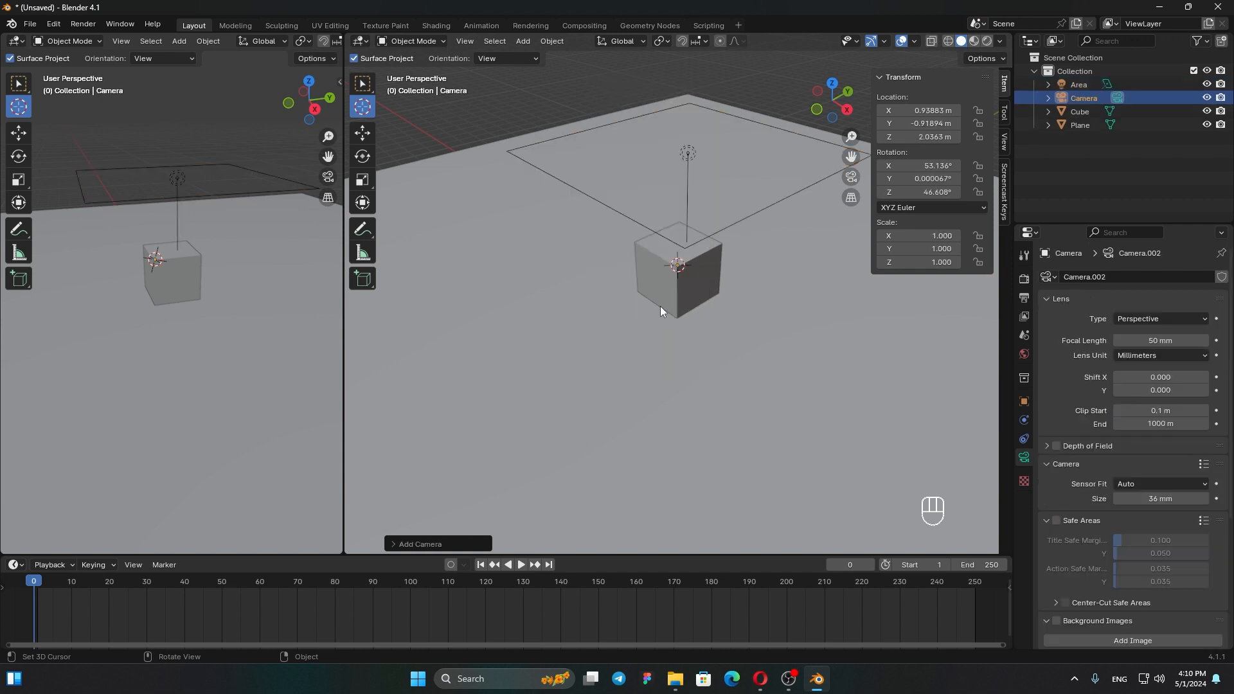
Step: Using perspective, top and back views, move the camera away from the cube to about X 4.66 m, Y -6.41 m, Z 3.81 m
middle_drag(712, 280, 595, 272)
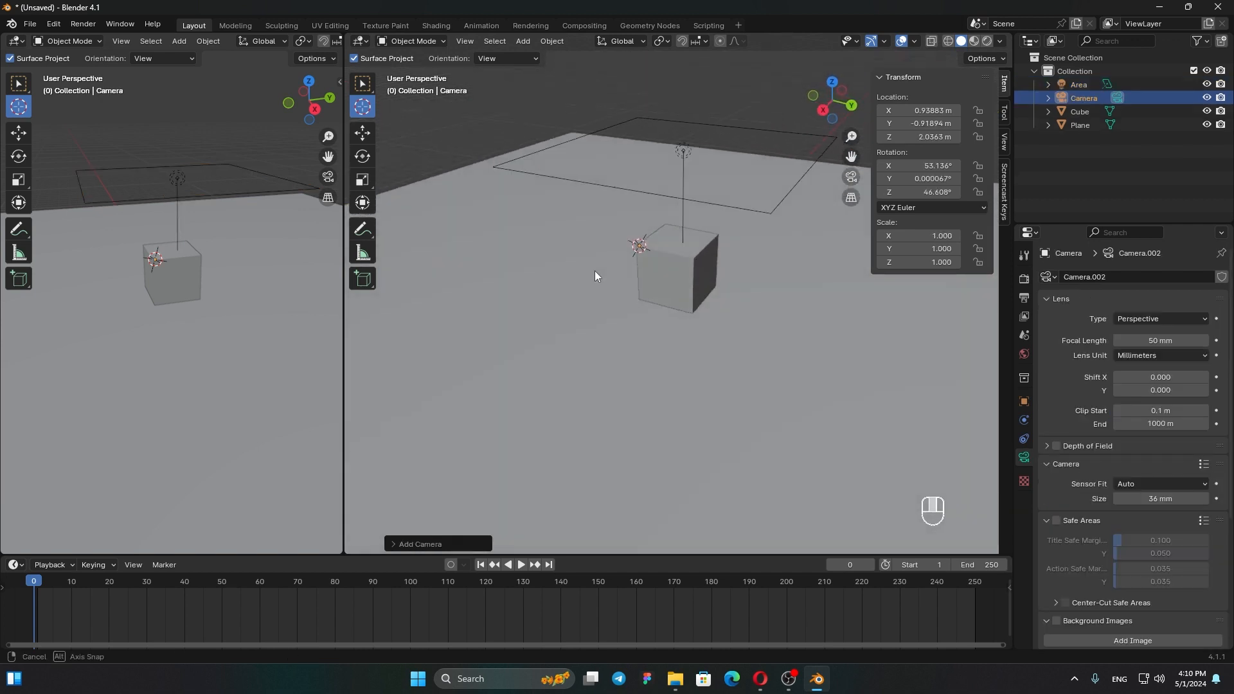
key(g)
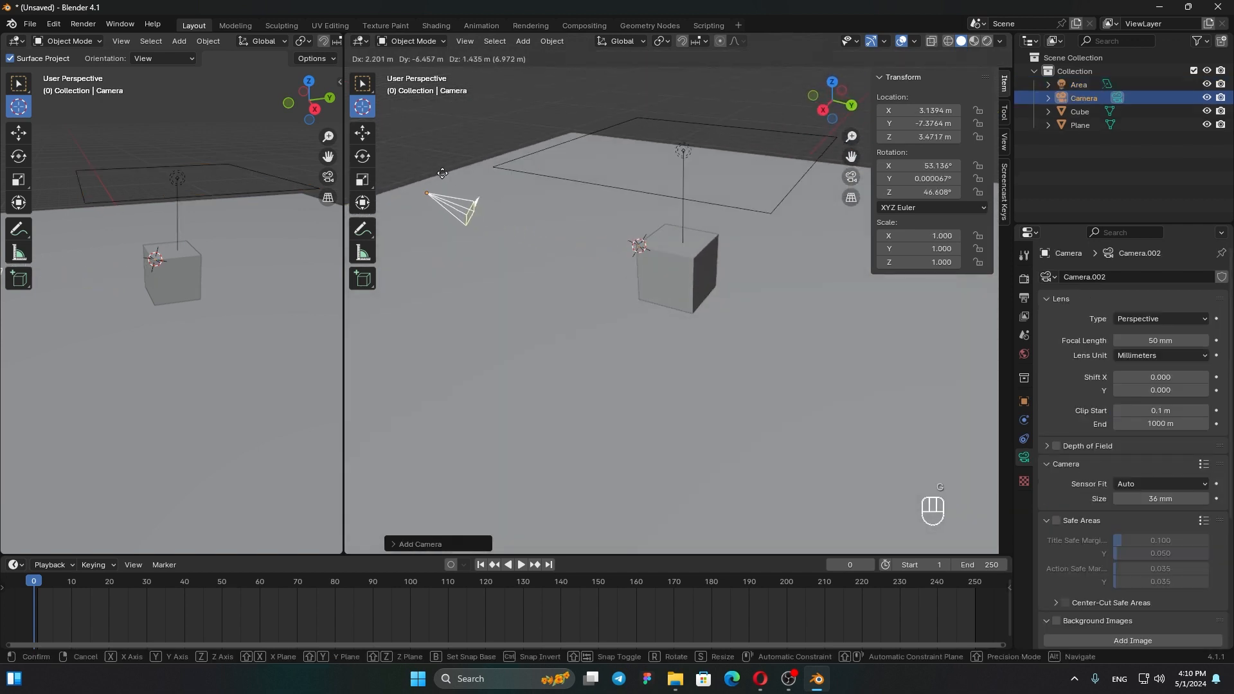
click(457, 177)
click(831, 82)
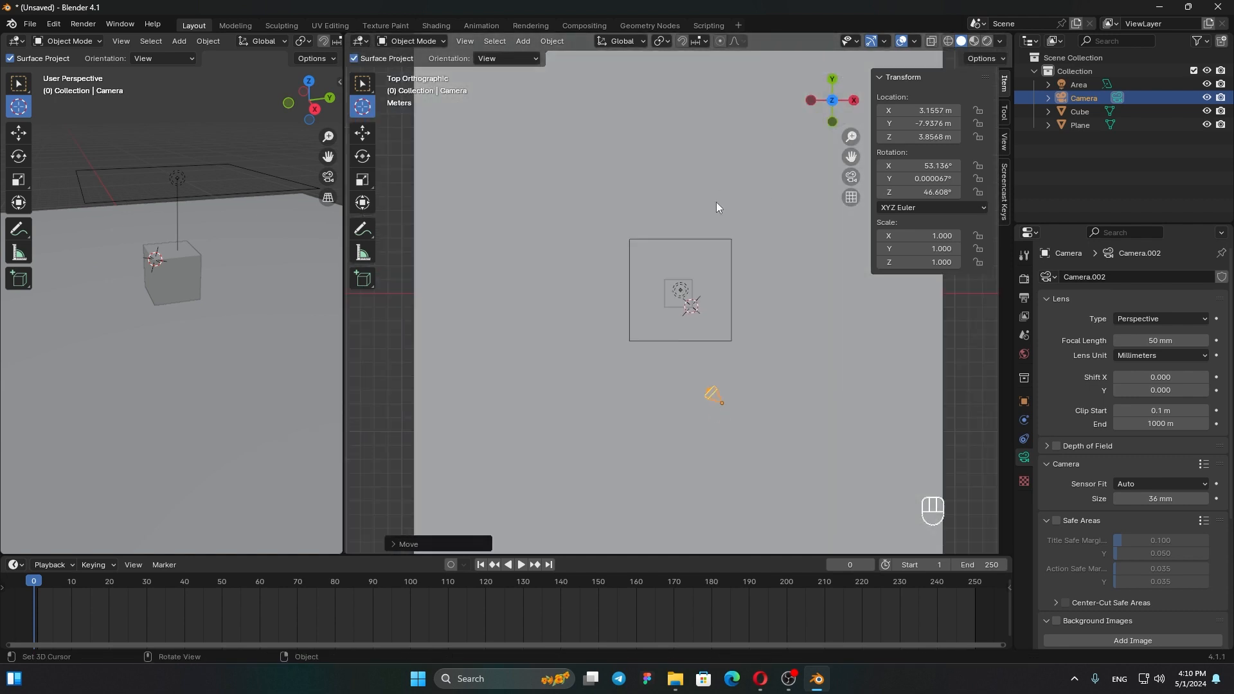
key(g)
click(730, 349)
middle_drag(730, 350, 495, 256)
click(847, 106)
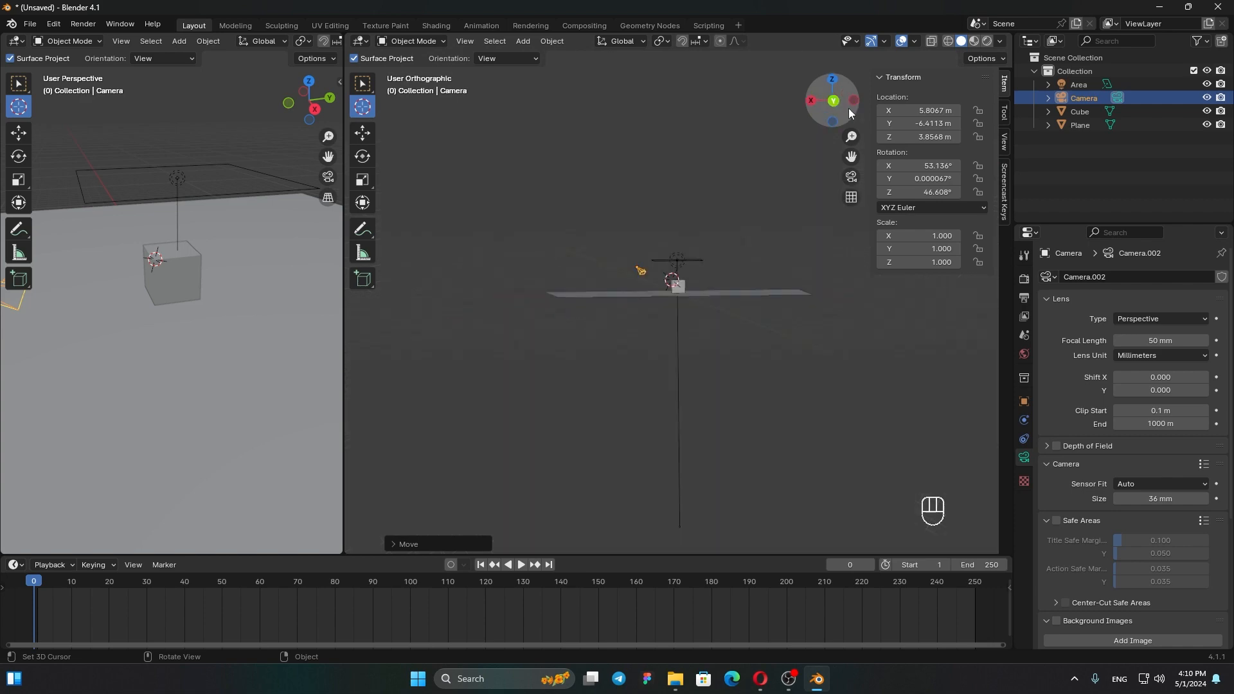
key(g)
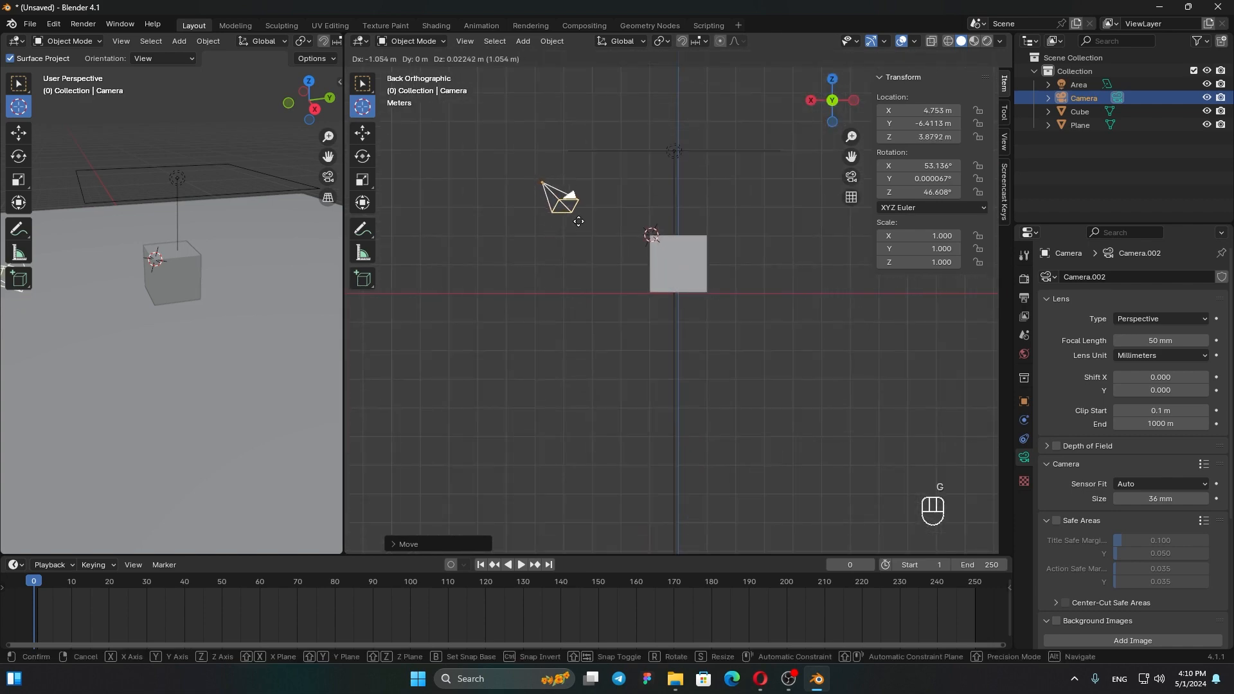
click(575, 237)
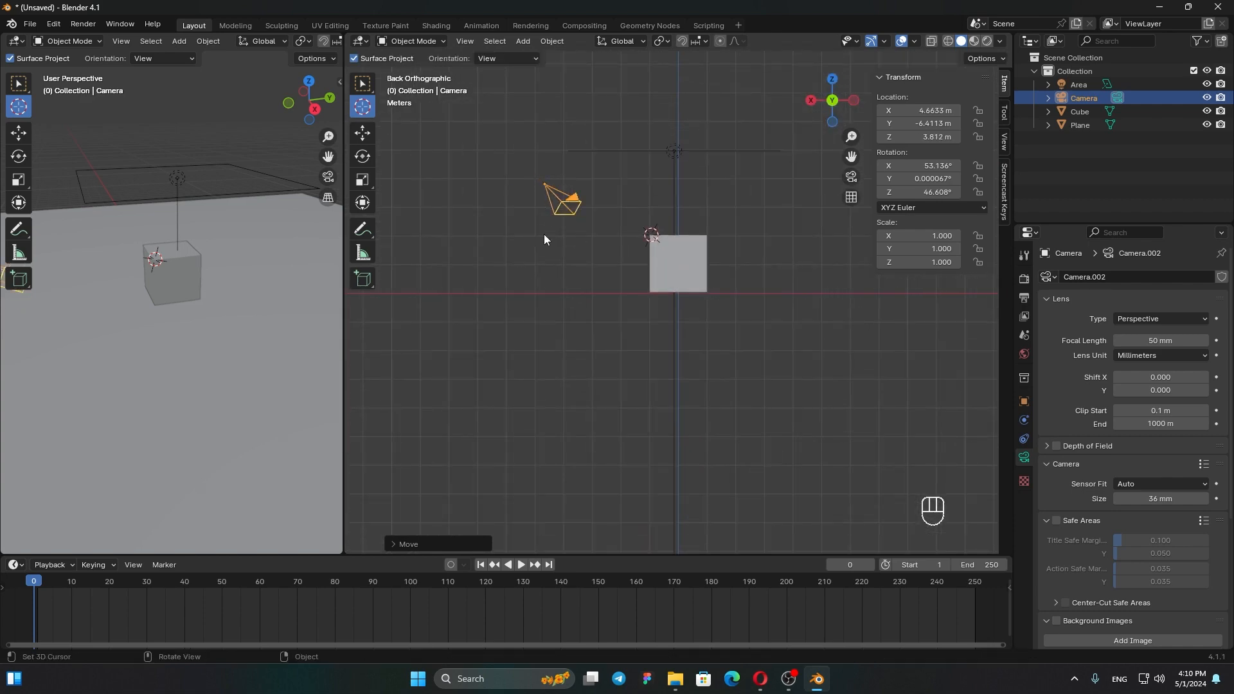
Step: Widen the narrower 3D viewport slightly and switch it to the camera view
middle_drag(543, 234, 707, 288)
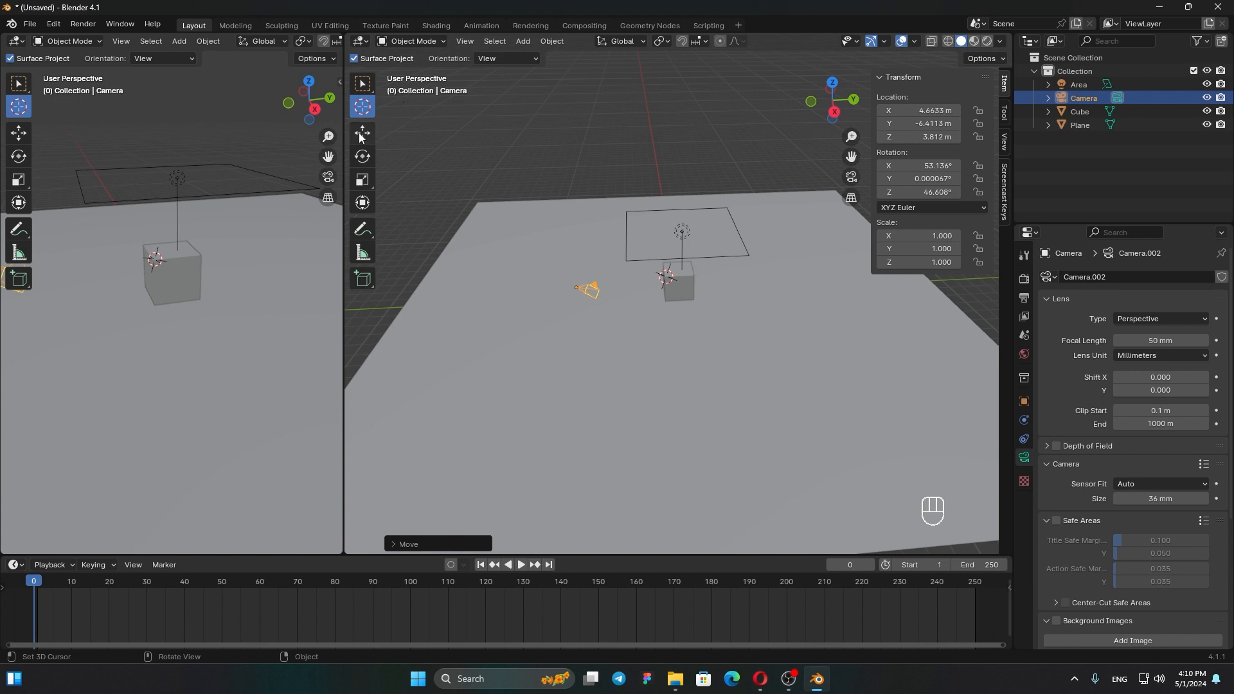
drag(345, 133, 392, 133)
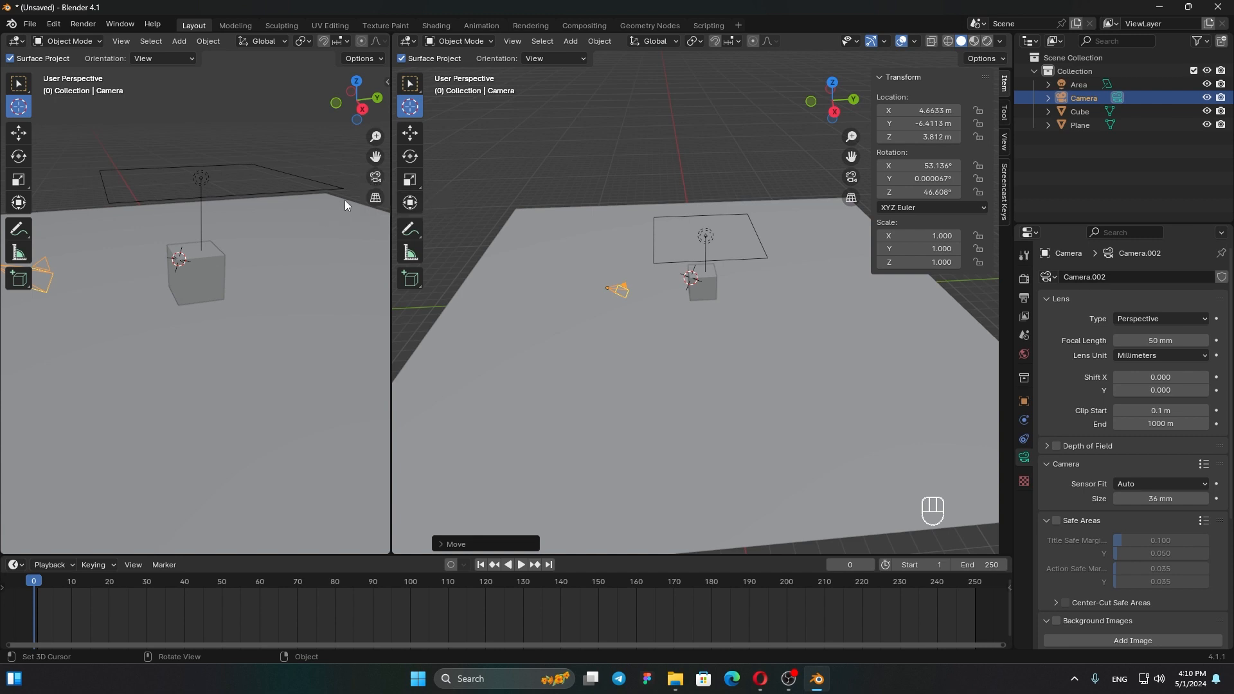
click(375, 178)
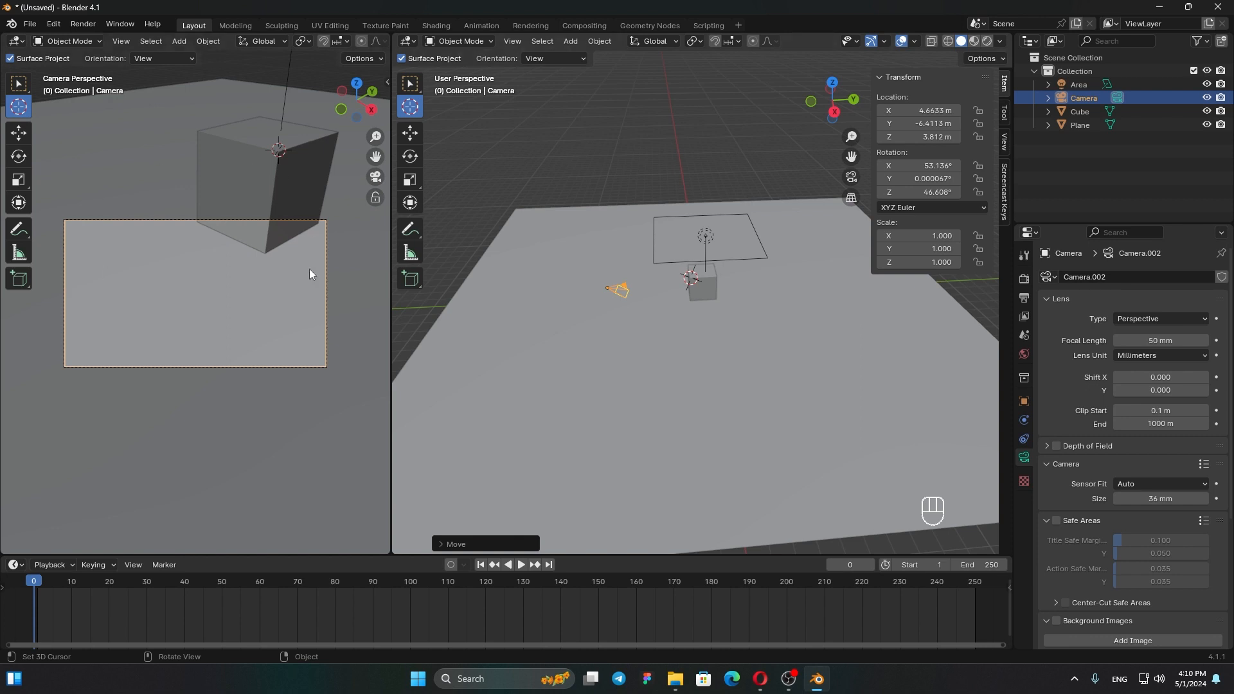
Step: Raise the camera along Z to about 6.41 m to bring the cube into its frame
key(g)
key(z)
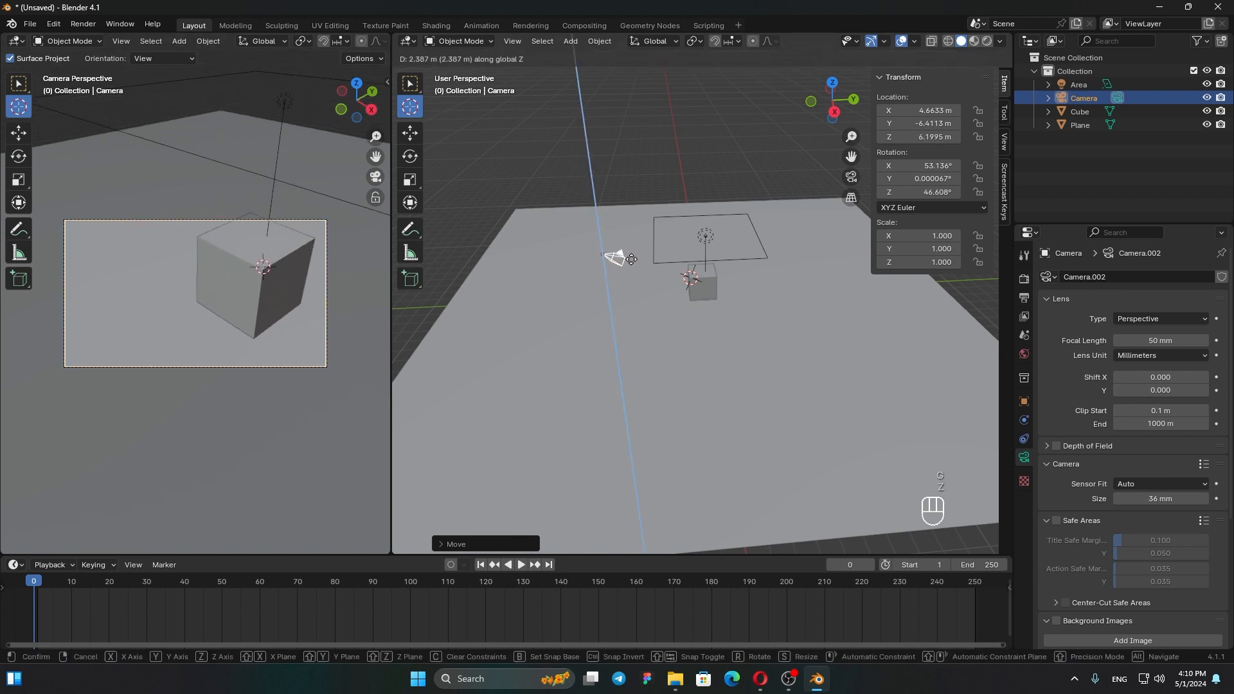
click(631, 258)
Step: Center the cube in the camera frame by moving the camera along Y to about -4.31 m and lowering it to about Z 5.65 m
scroll(627, 262, down, 4)
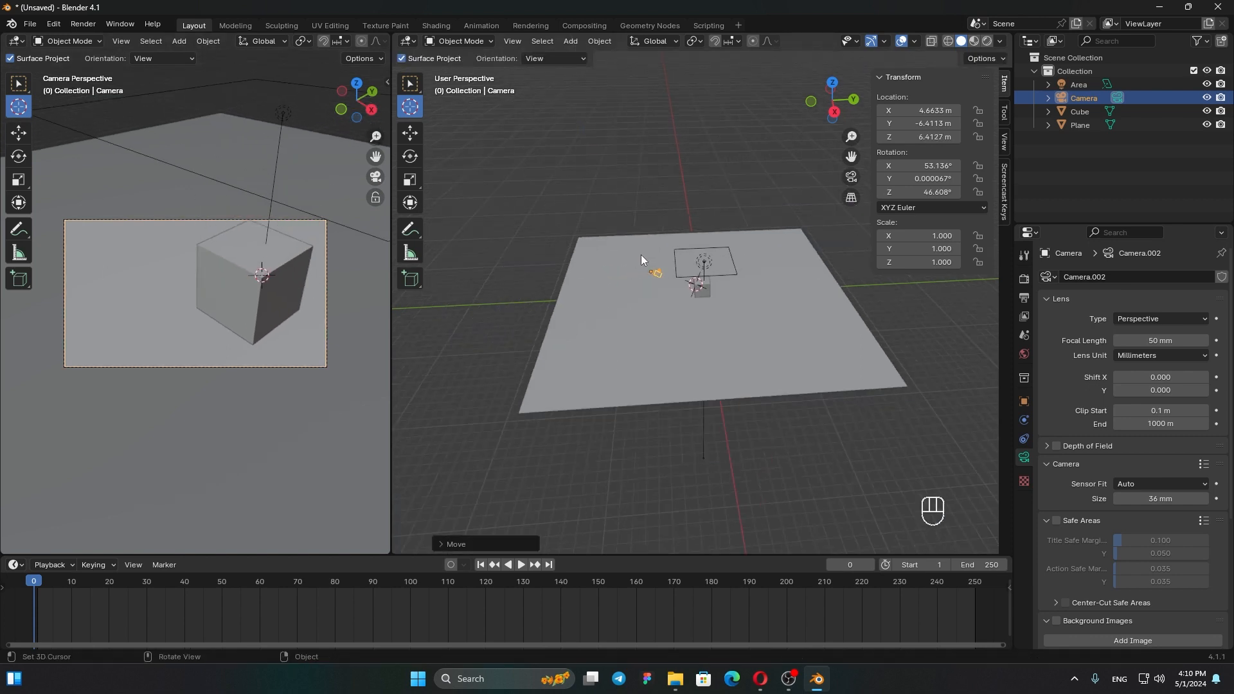
middle_drag(641, 254, 485, 285)
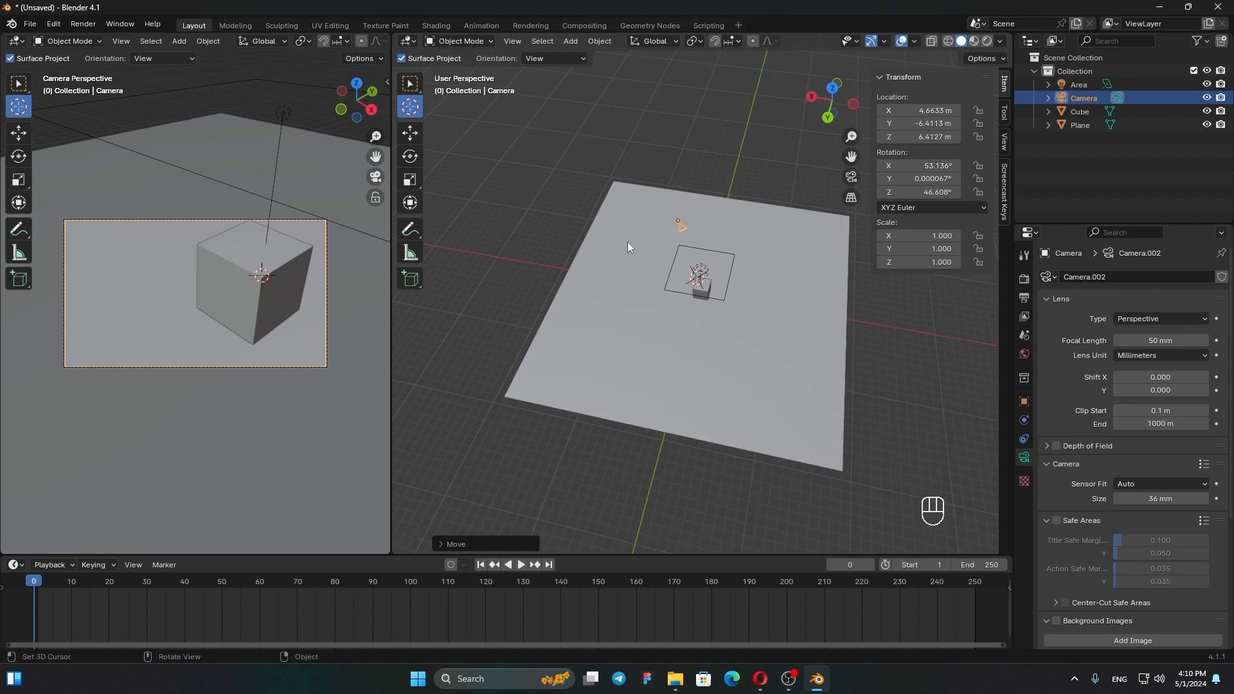
key(g)
key(y)
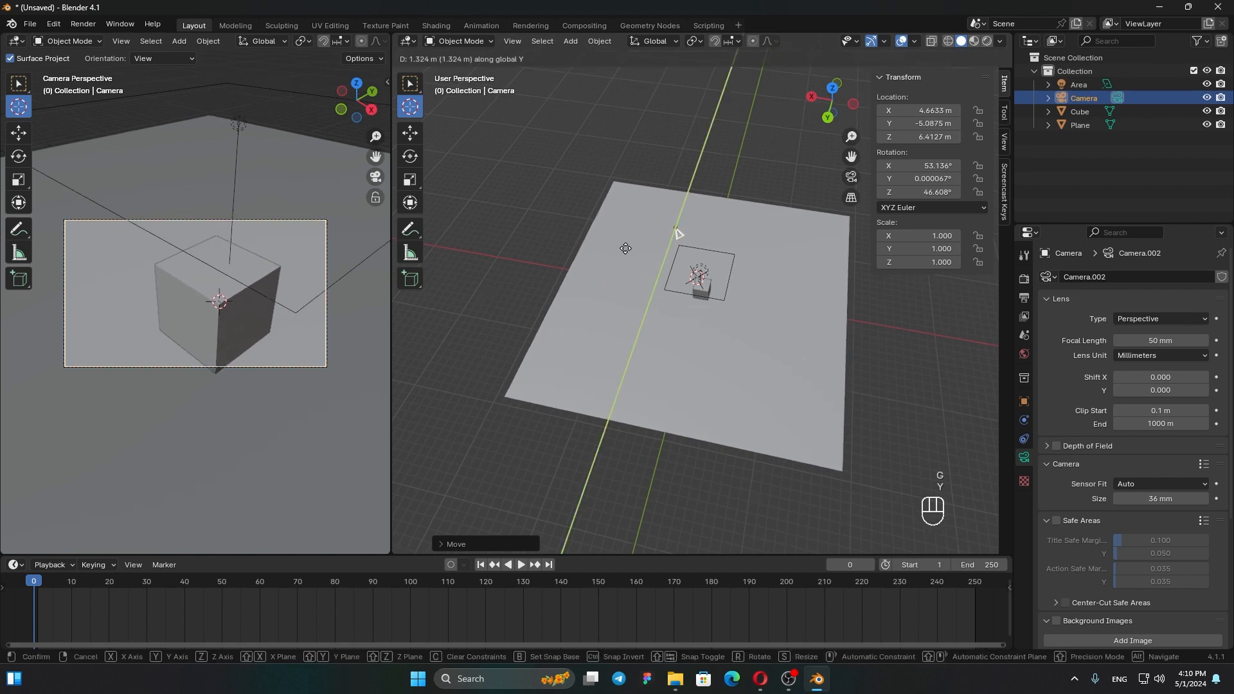
click(609, 252)
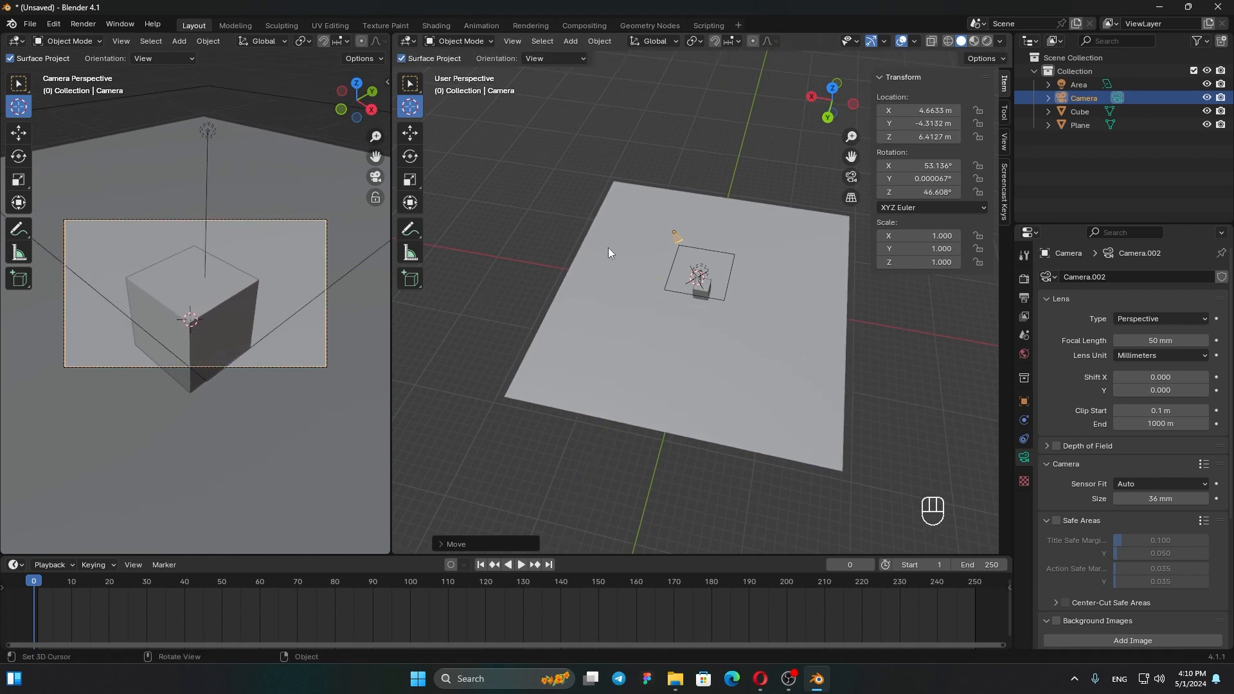
key(g)
key(z)
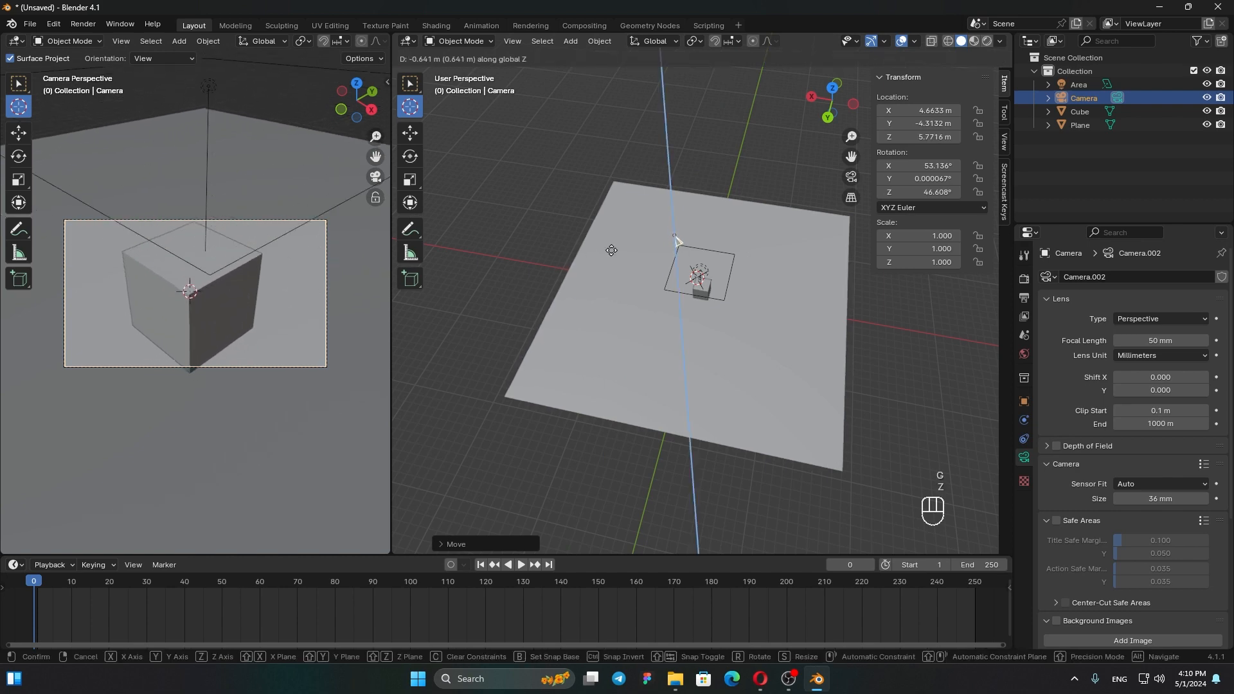
click(611, 250)
scroll(725, 264, up, 3)
middle_drag(725, 264, 685, 192)
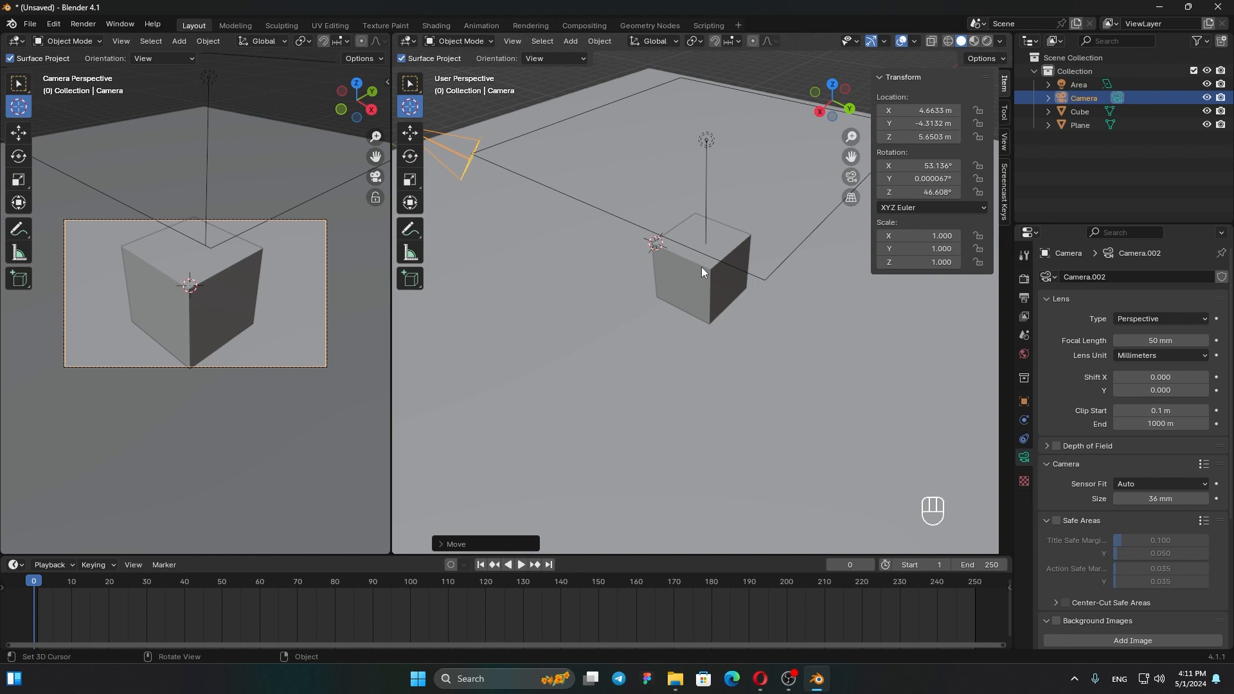
middle_drag(701, 267, 552, 184)
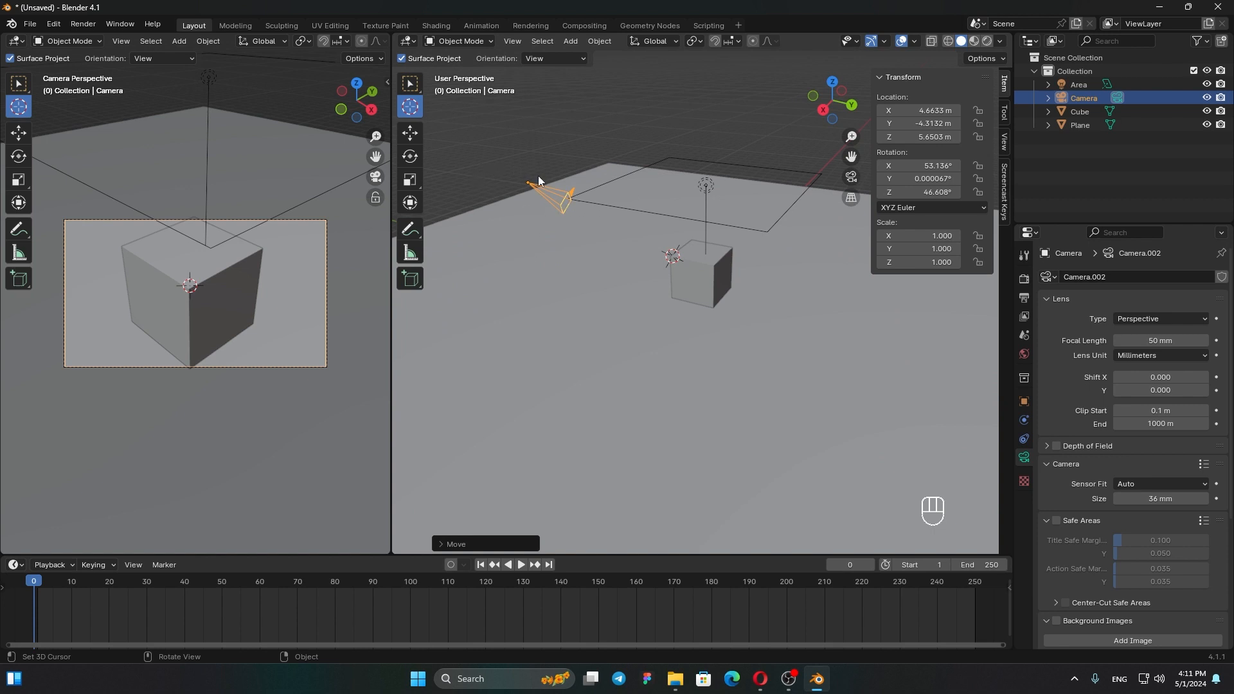
key(g)
key(z)
right_click(586, 192)
scroll(719, 263, down, 4)
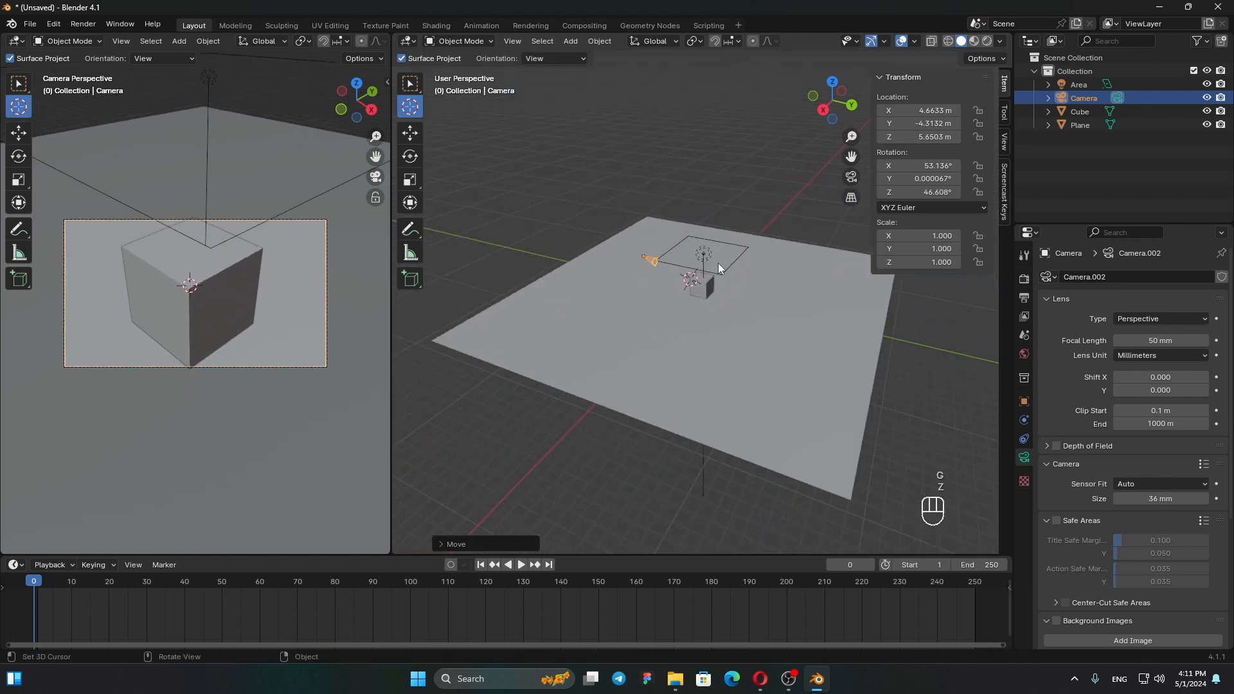
scroll(726, 266, up, 3)
key(g)
key(z)
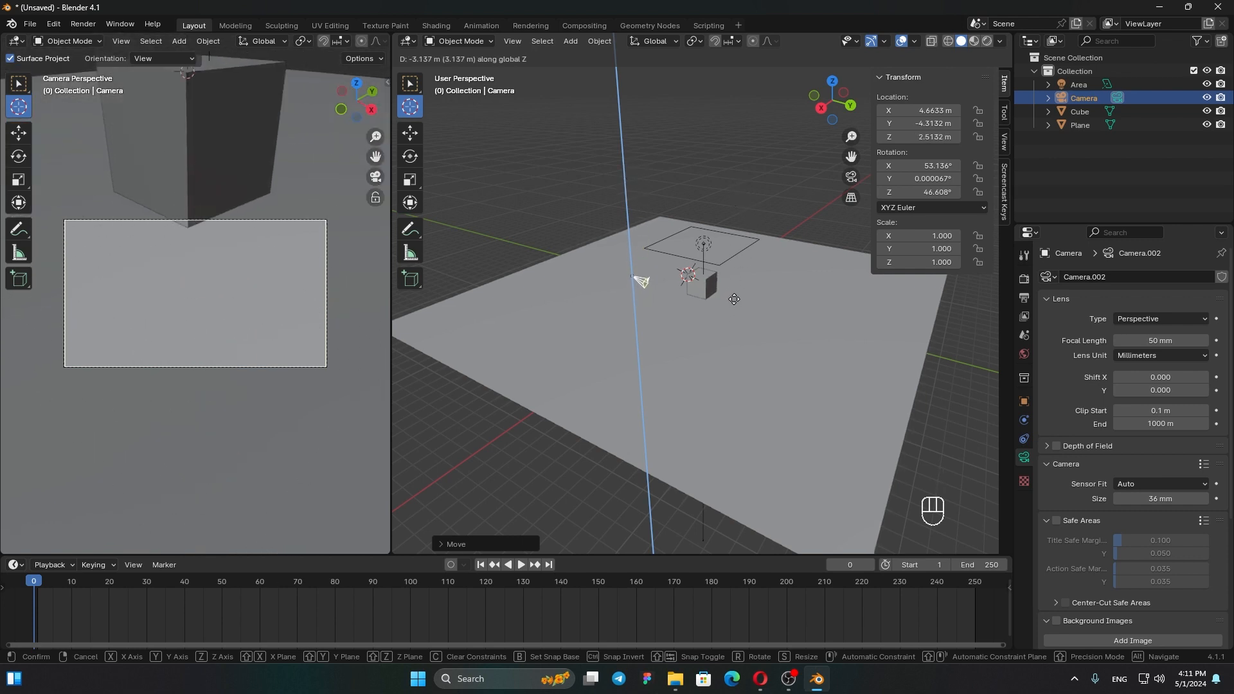
key(Escape)
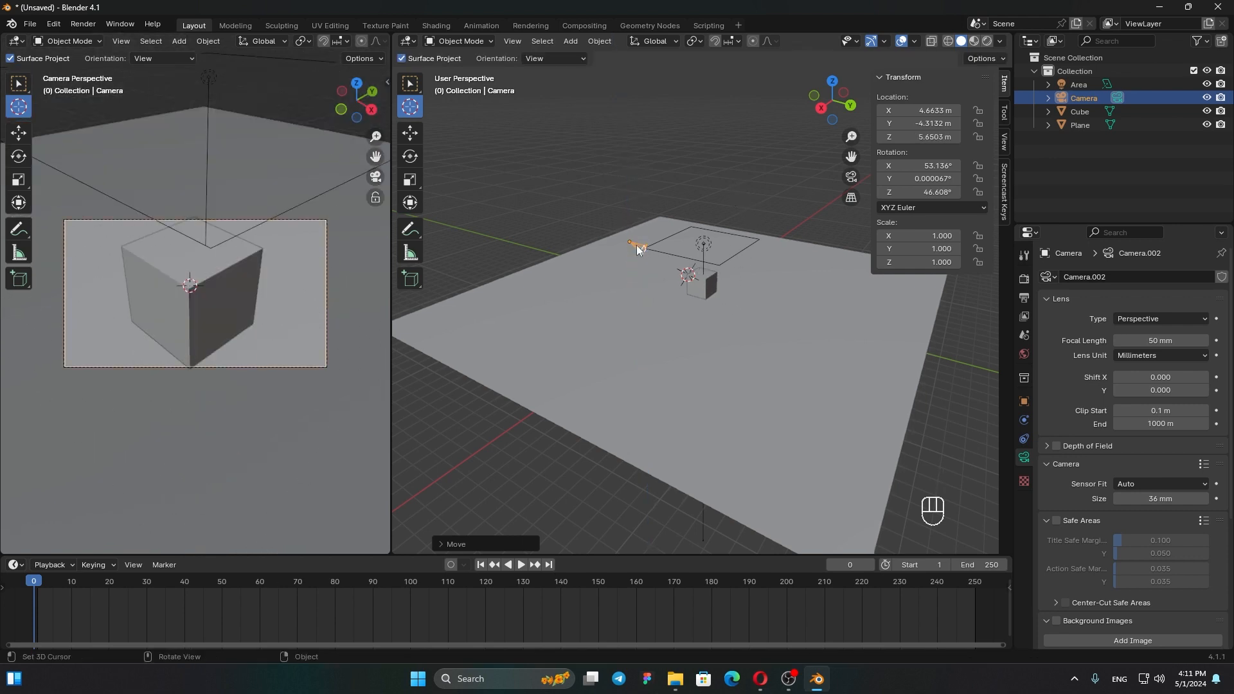
click(1004, 113)
click(1004, 83)
click(1004, 135)
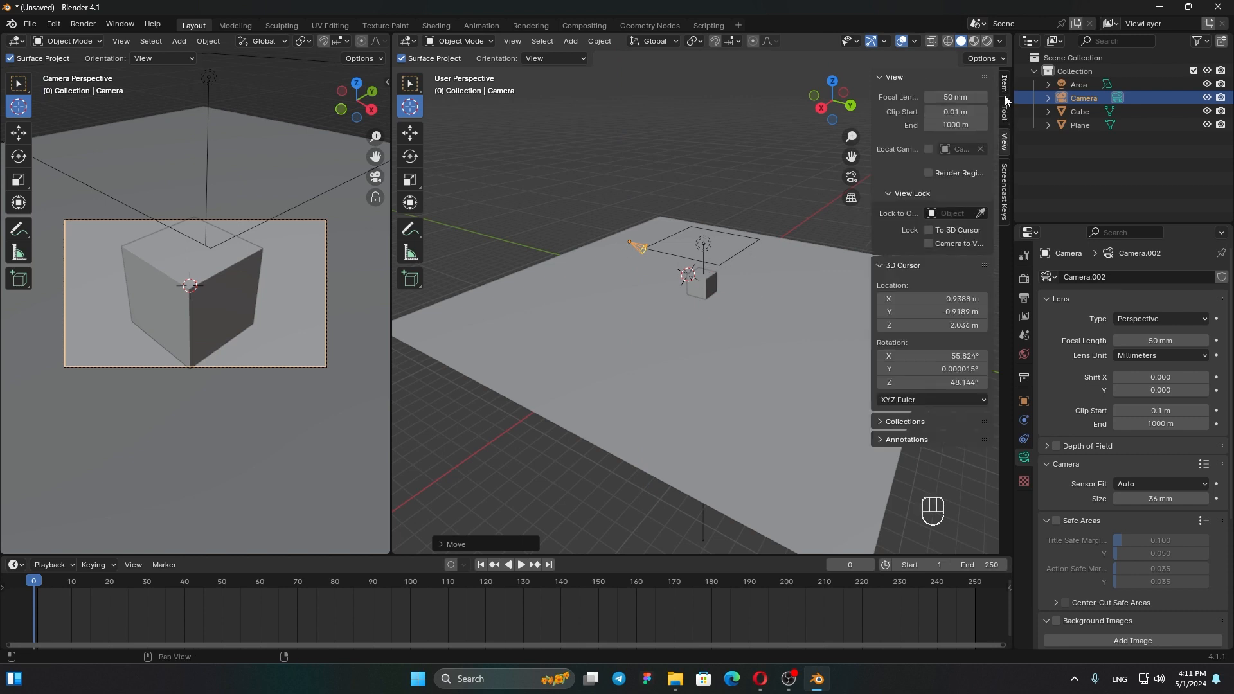
click(1004, 84)
Step: Switch the transform orientation to Local and move the camera back along its local Z axis by about 4.67 m
scroll(661, 181, up, 3)
scroll(661, 181, down, 2)
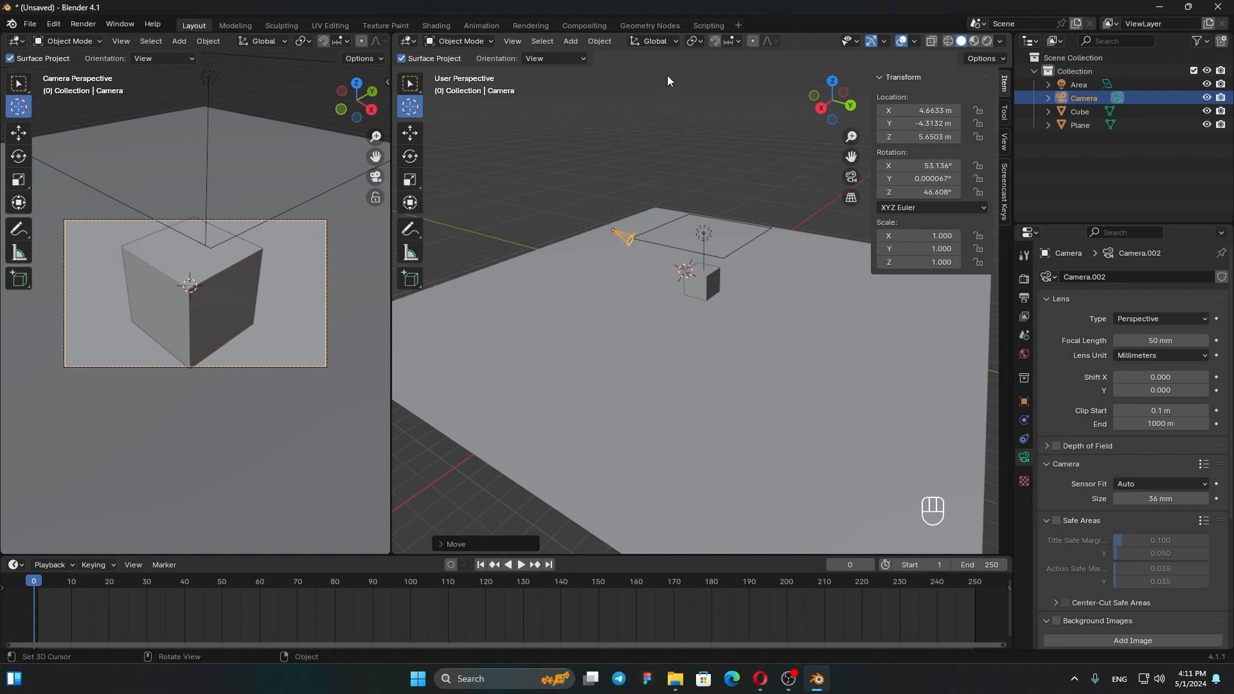
click(667, 41)
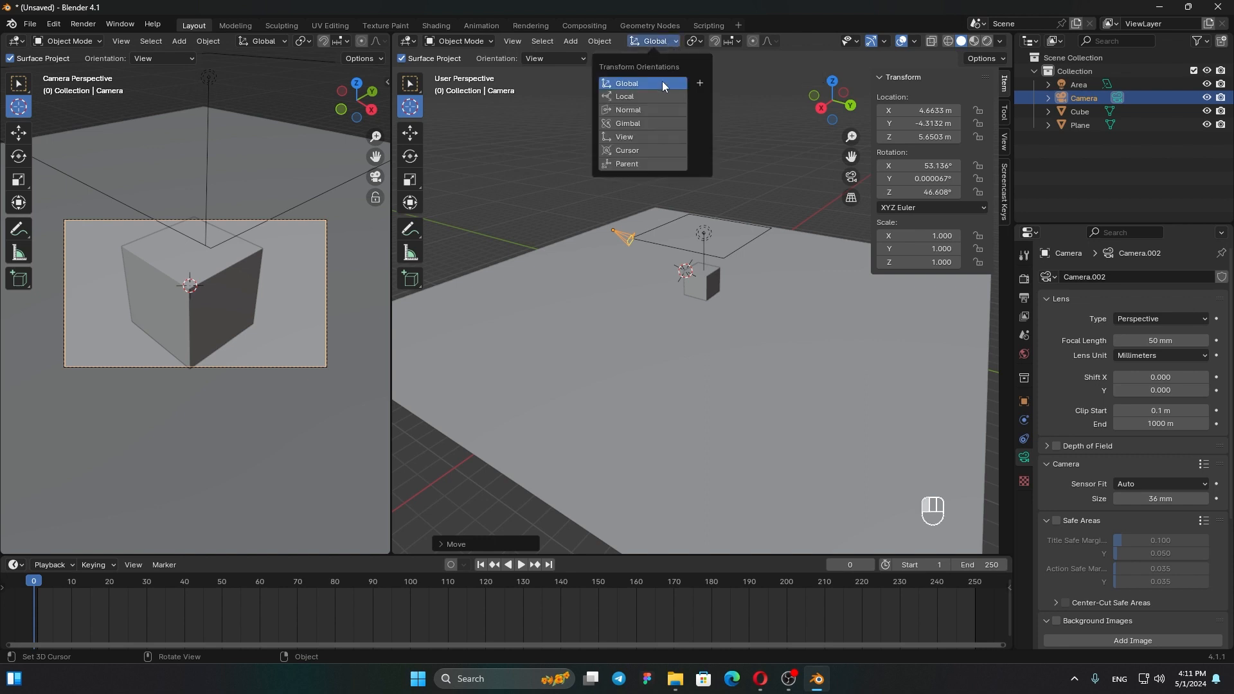
click(655, 96)
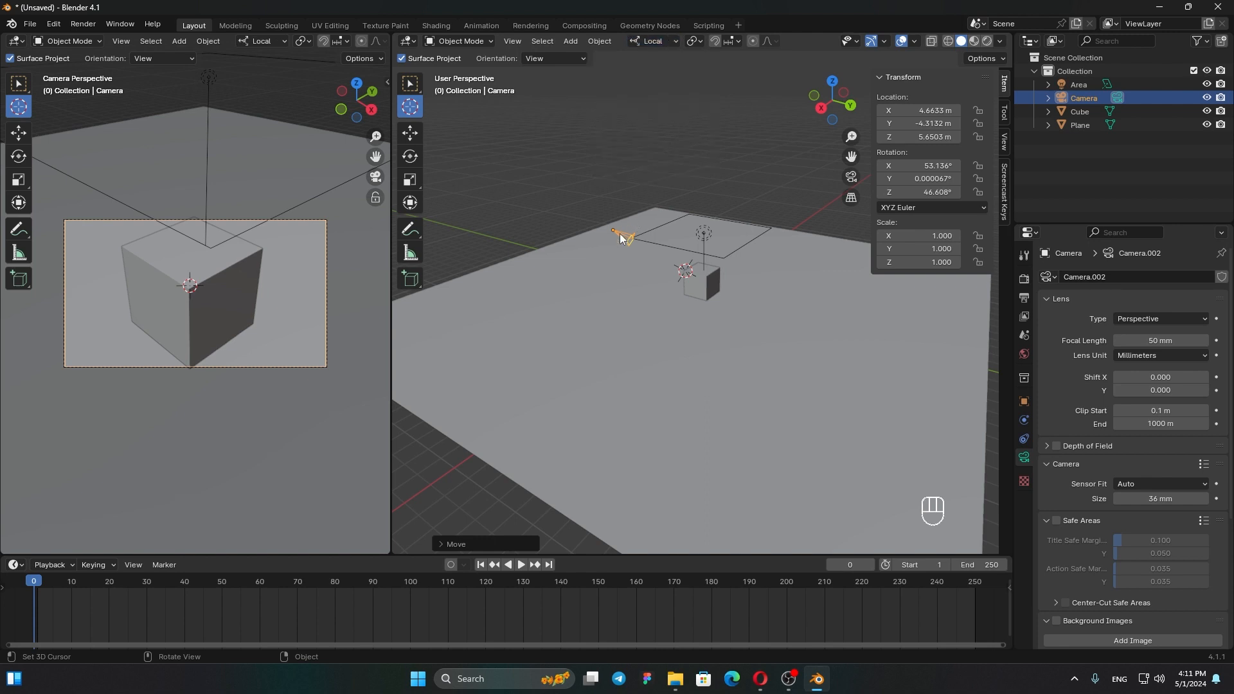
key(g)
key(z)
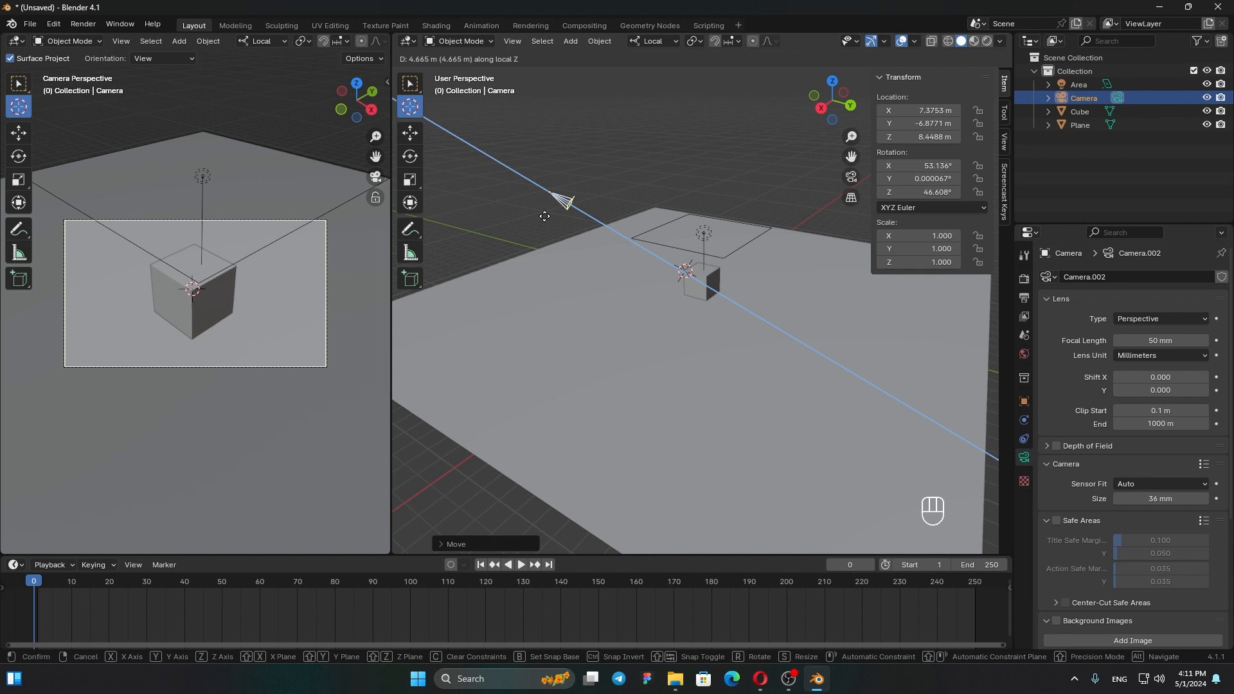
click(545, 217)
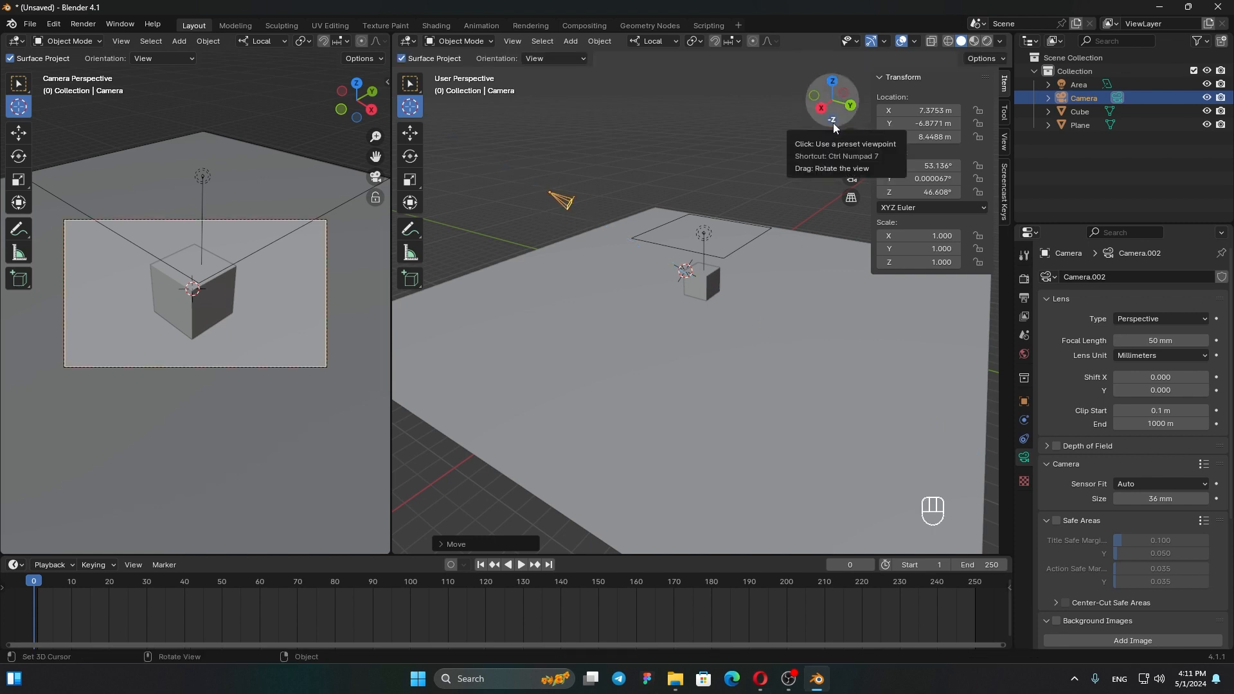
Step: Set the transform orientation back to Global
click(653, 43)
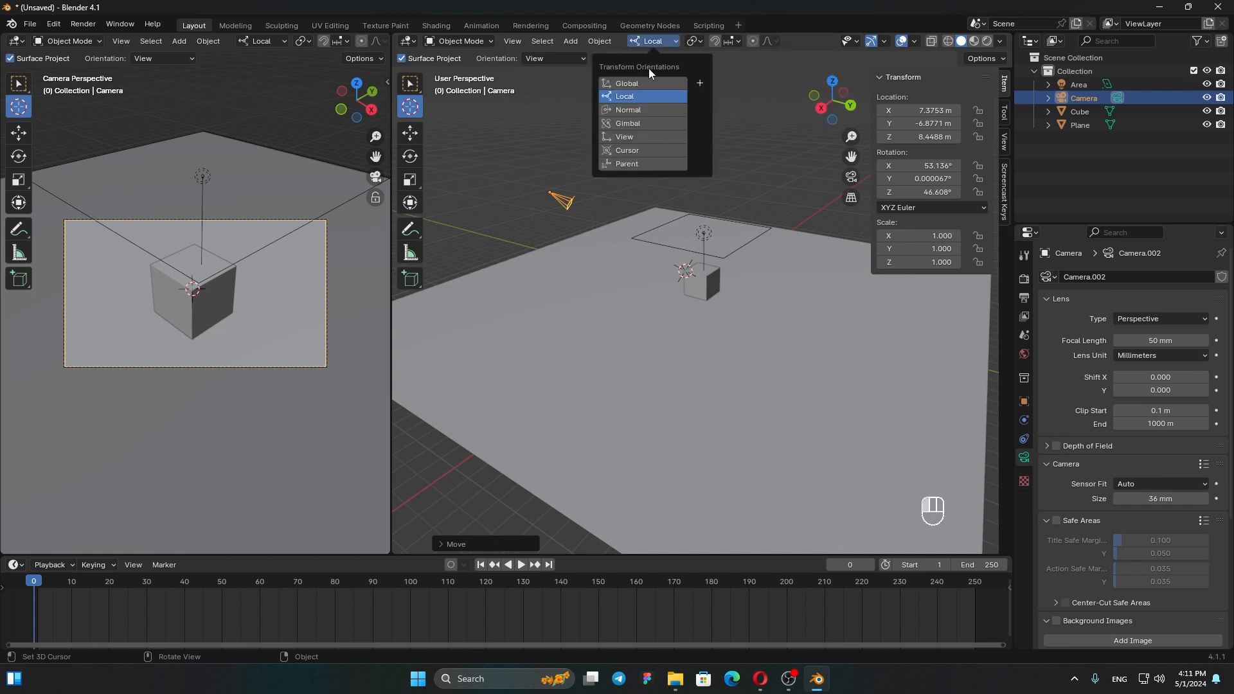
click(645, 78)
click(505, 120)
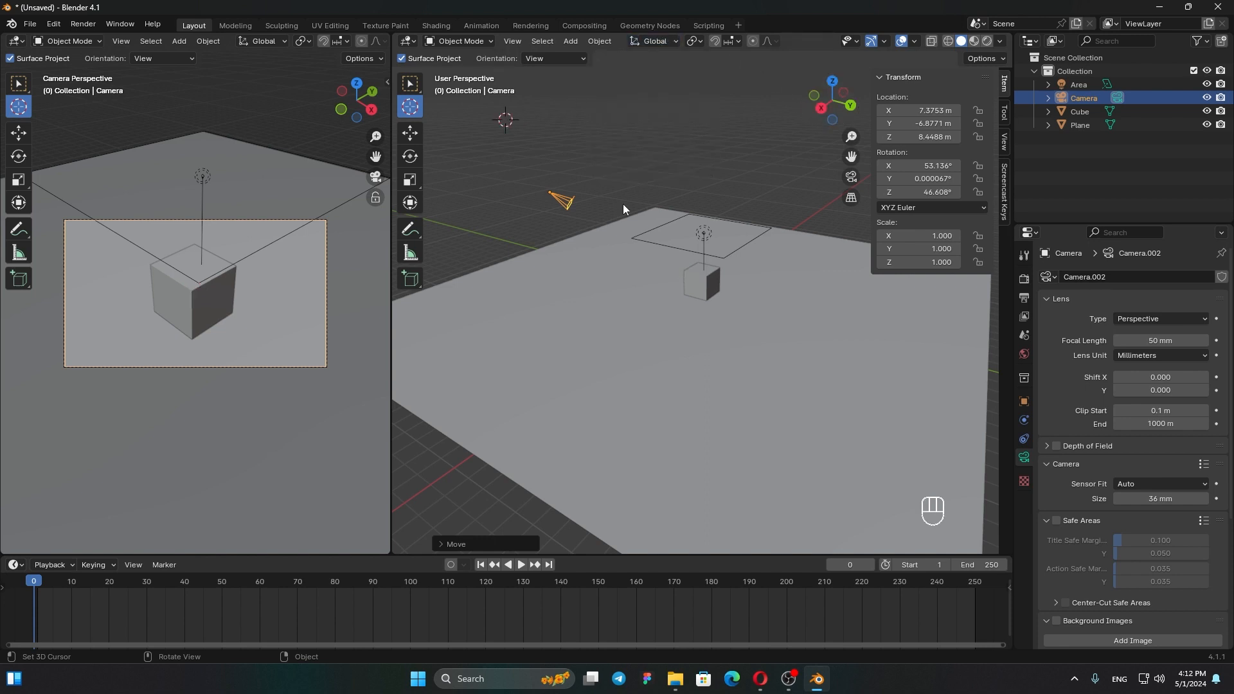
Step: Try moving the camera along the global Z axis and along its local Z axis with the Global orientation active
key(g)
key(z)
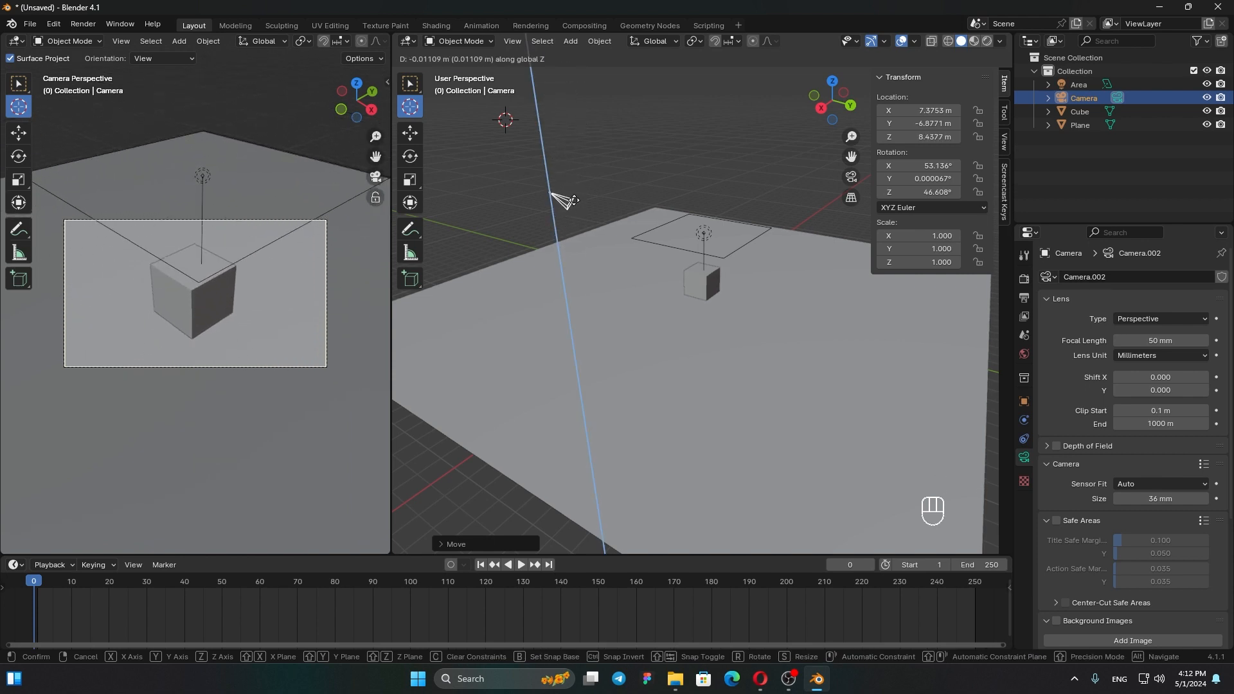
right_click(574, 198)
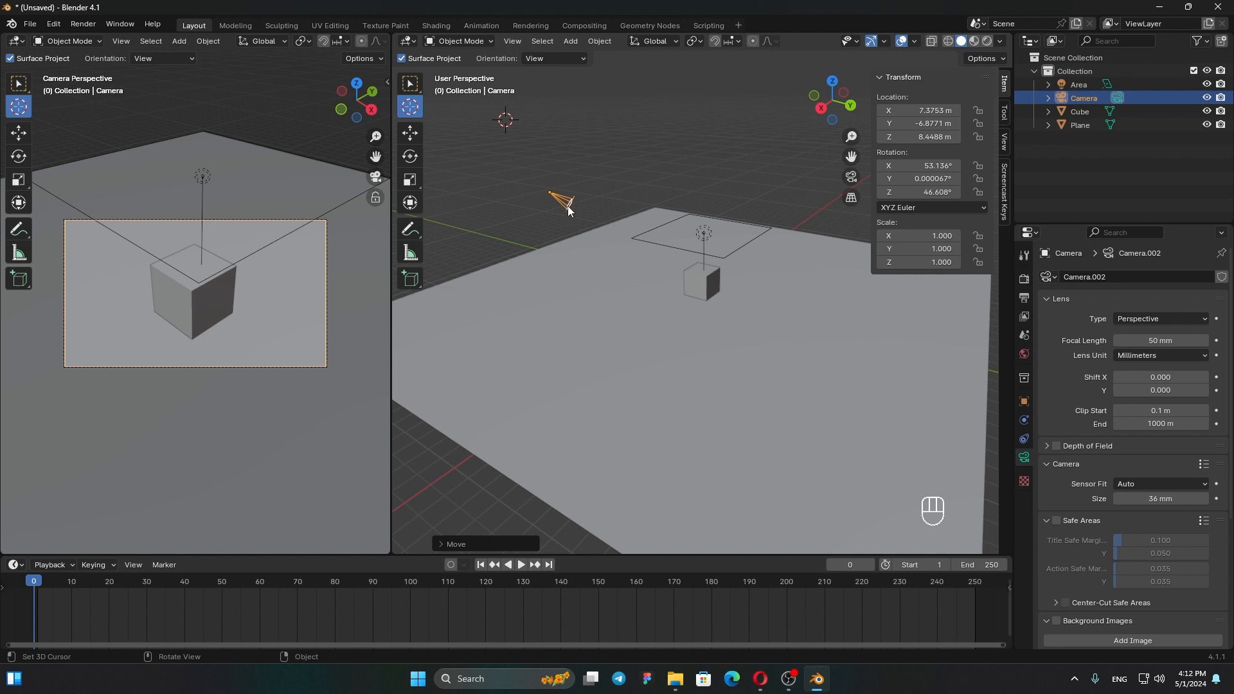
key(g)
key(z)
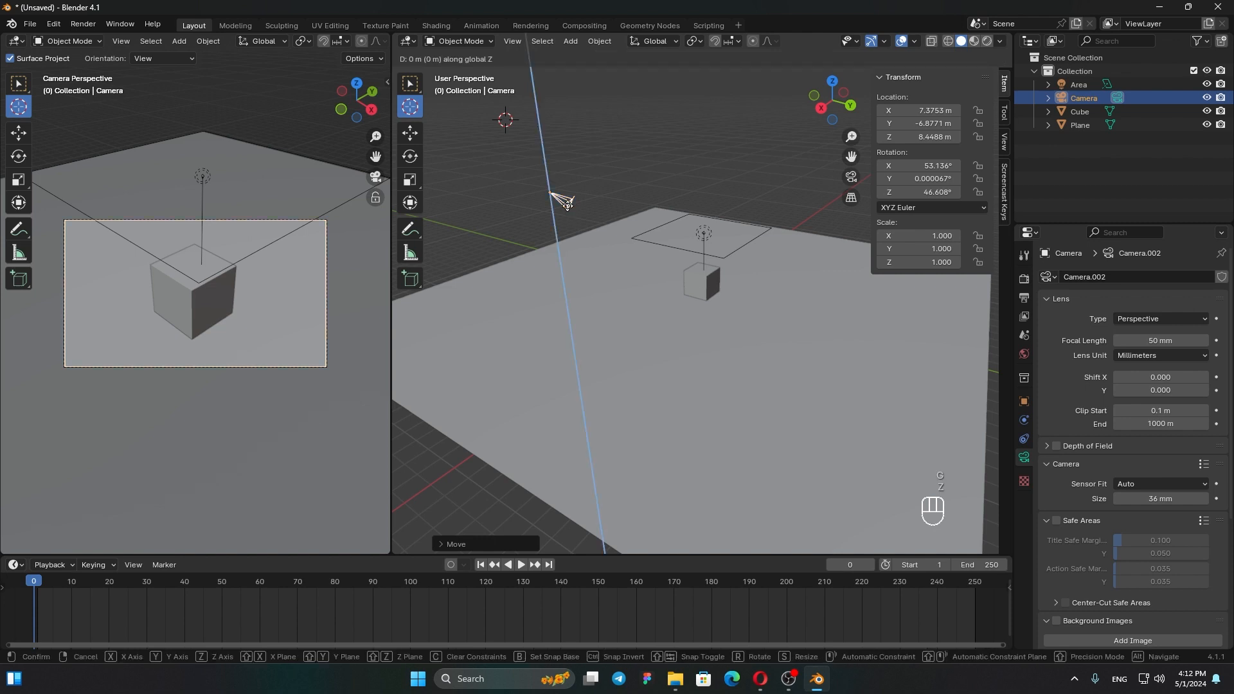
key(z)
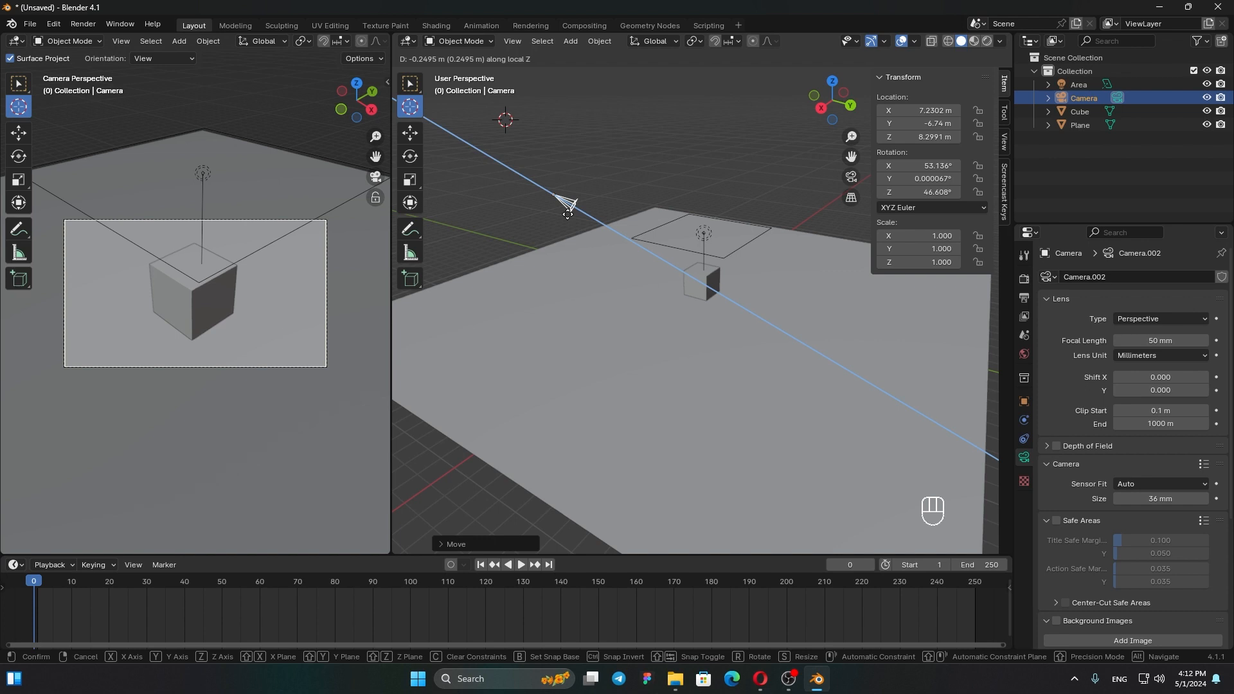
click(568, 218)
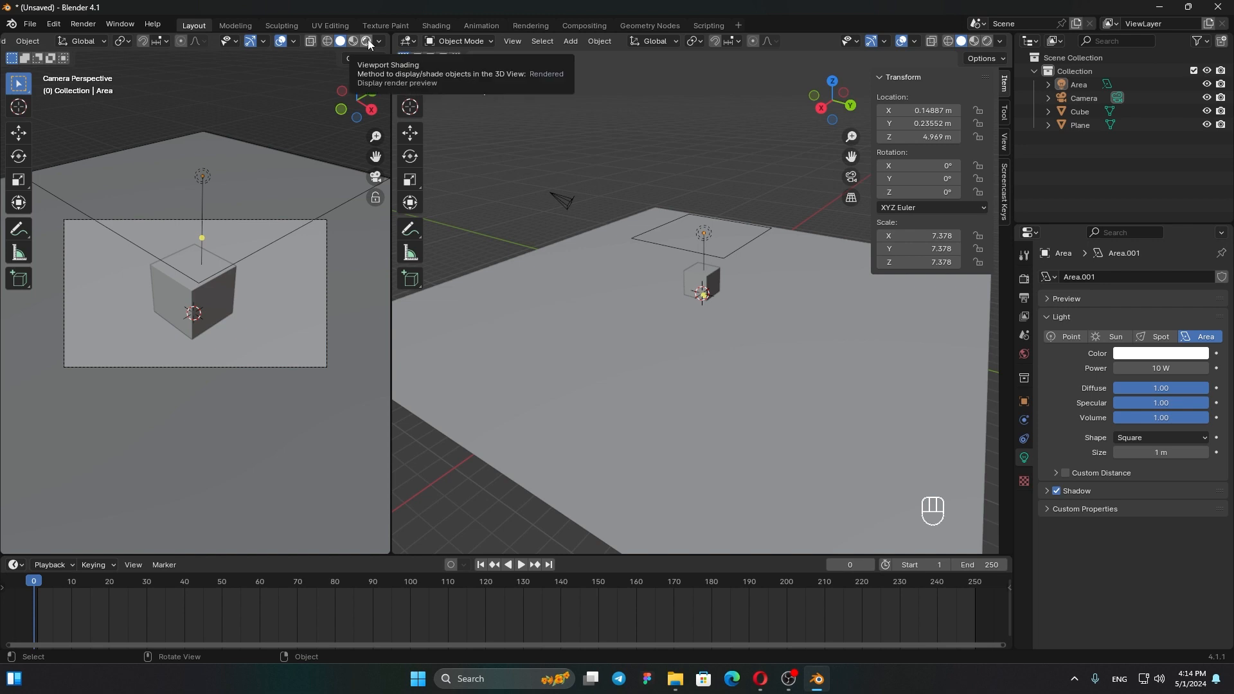
Step: Switch the camera viewport to Rendered shading and make that viewport slightly narrower
click(368, 41)
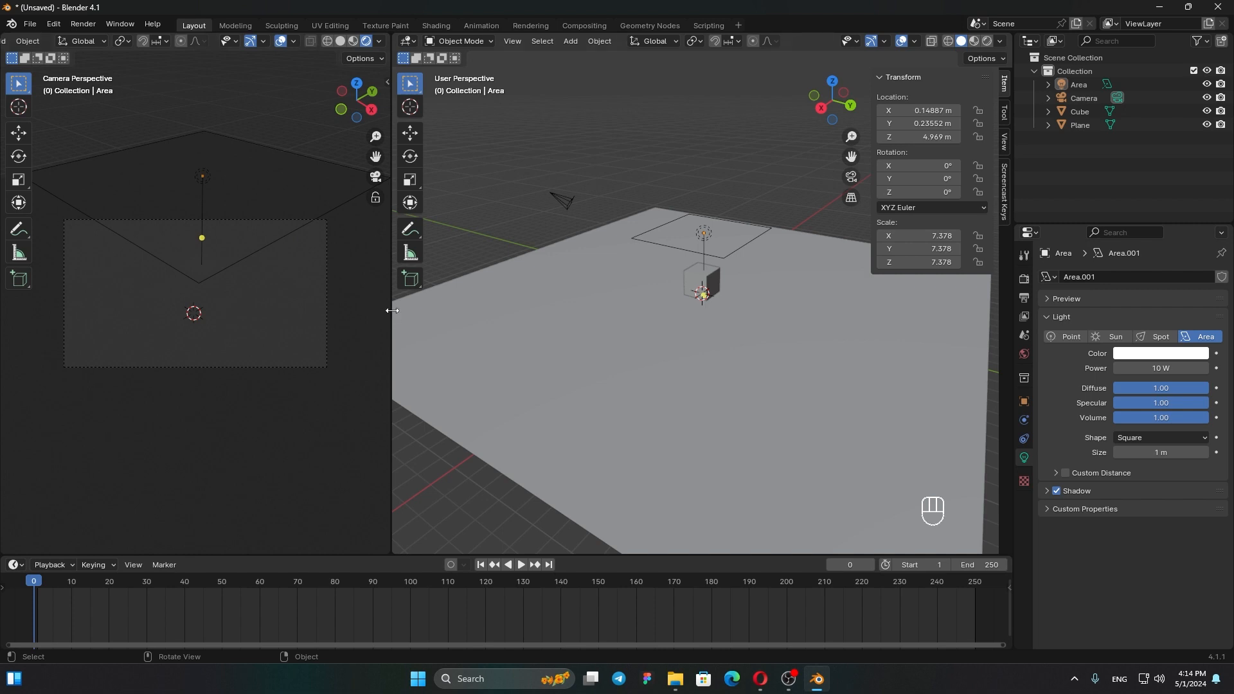
mouse_move(392, 310)
mouse_down()
mouse_move(349, 311)
mouse_move(370, 320)
mouse_up()
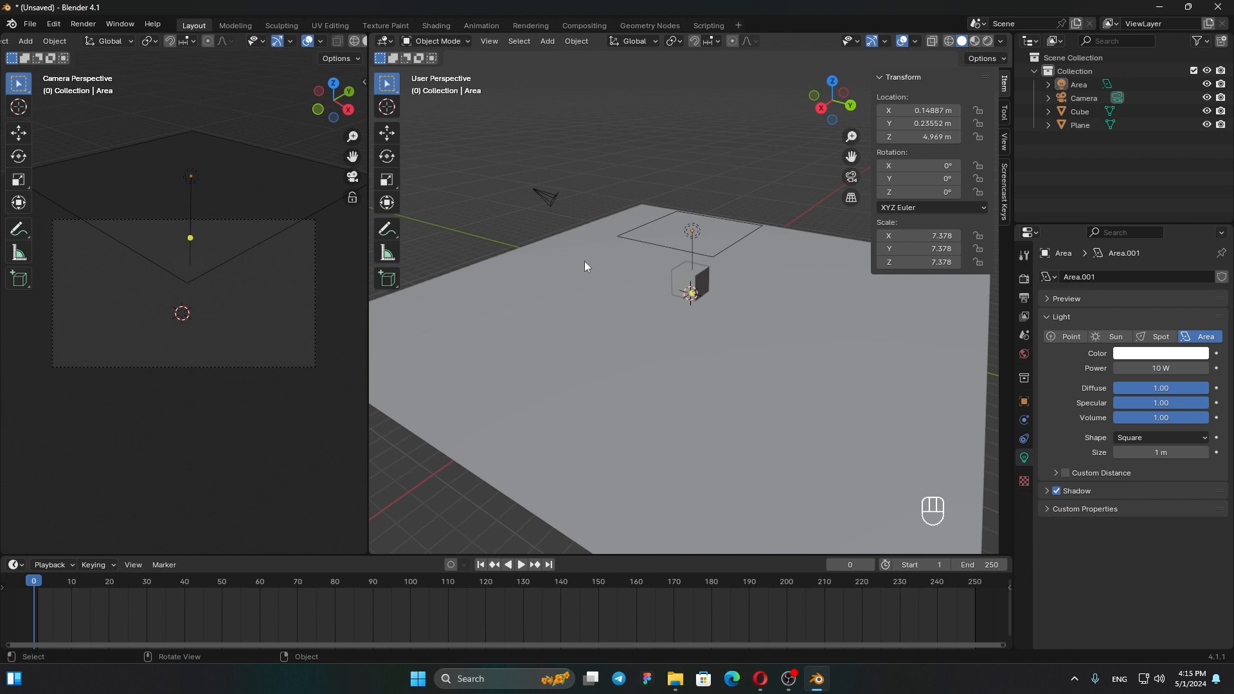
Step: Try lowering the area light along the global Z axis toward the cube, to about Z 3.35 m
click(691, 233)
key(g)
key(z)
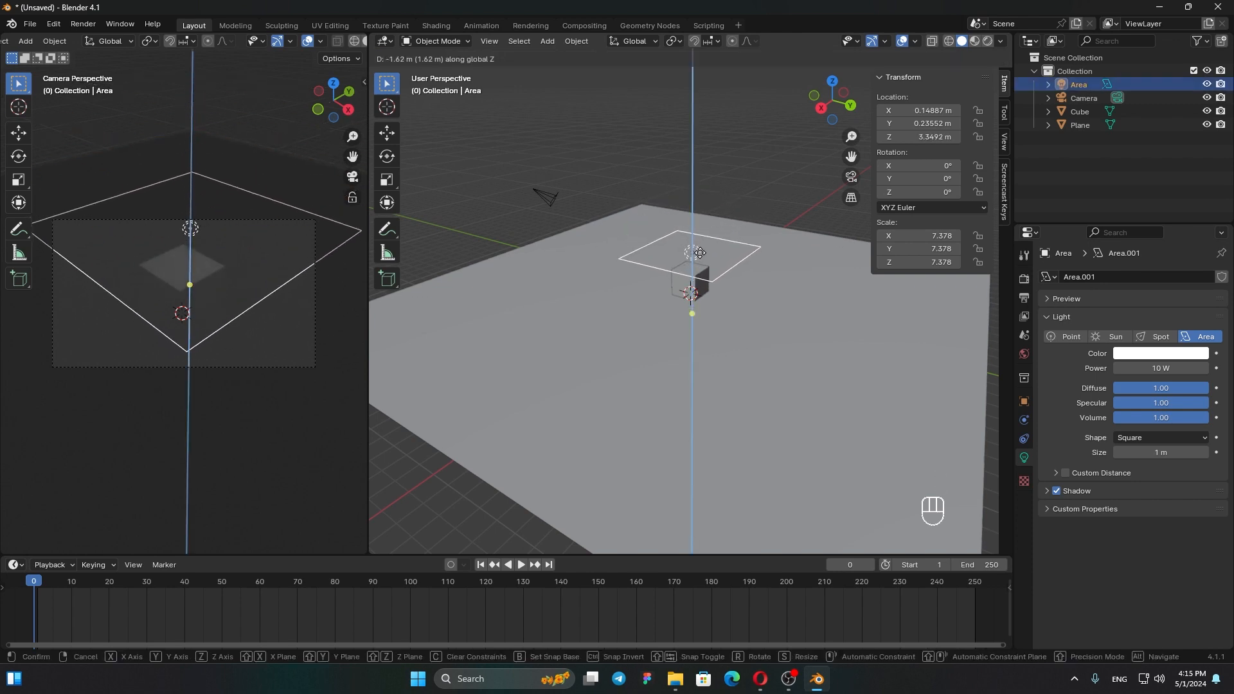
click(699, 231)
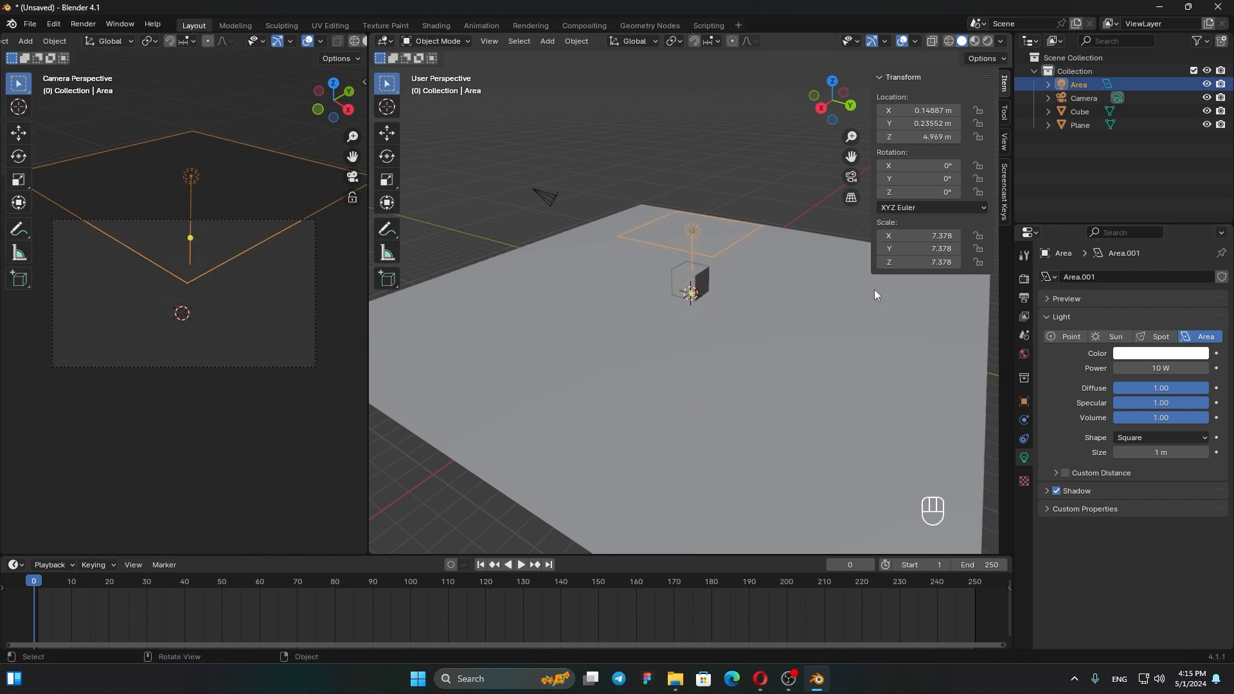
click(912, 380)
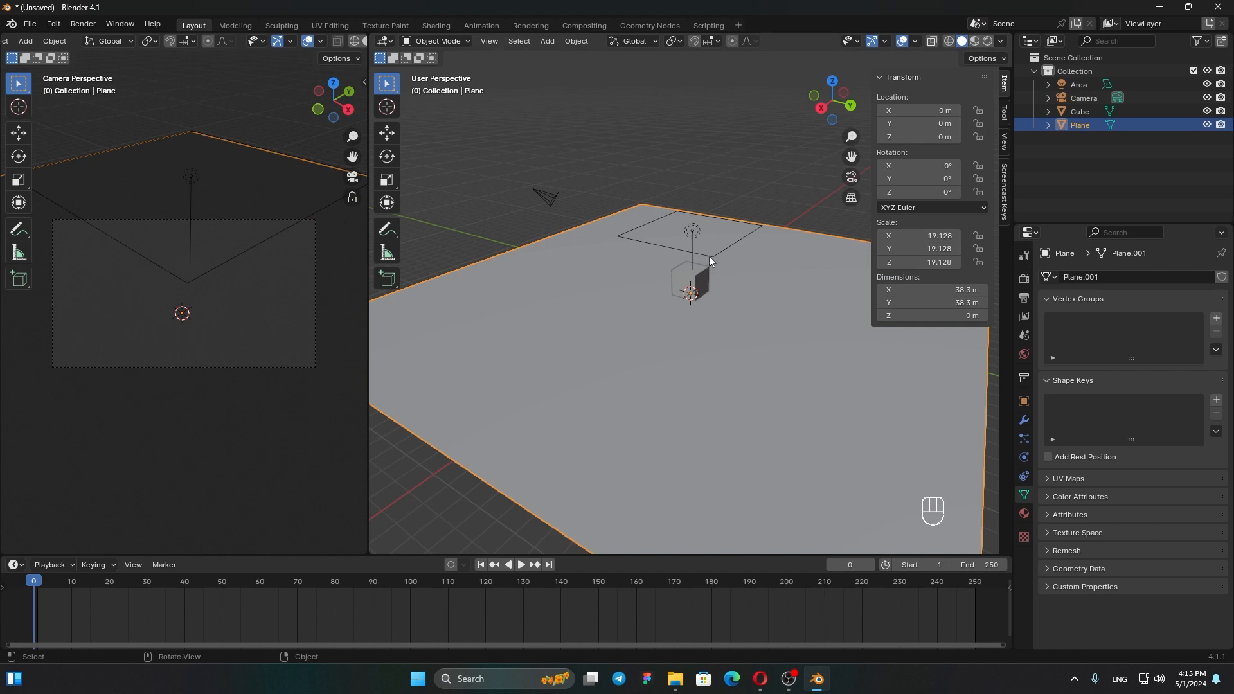
Step: Select the area light above the cube and set its power to 100 W
click(691, 234)
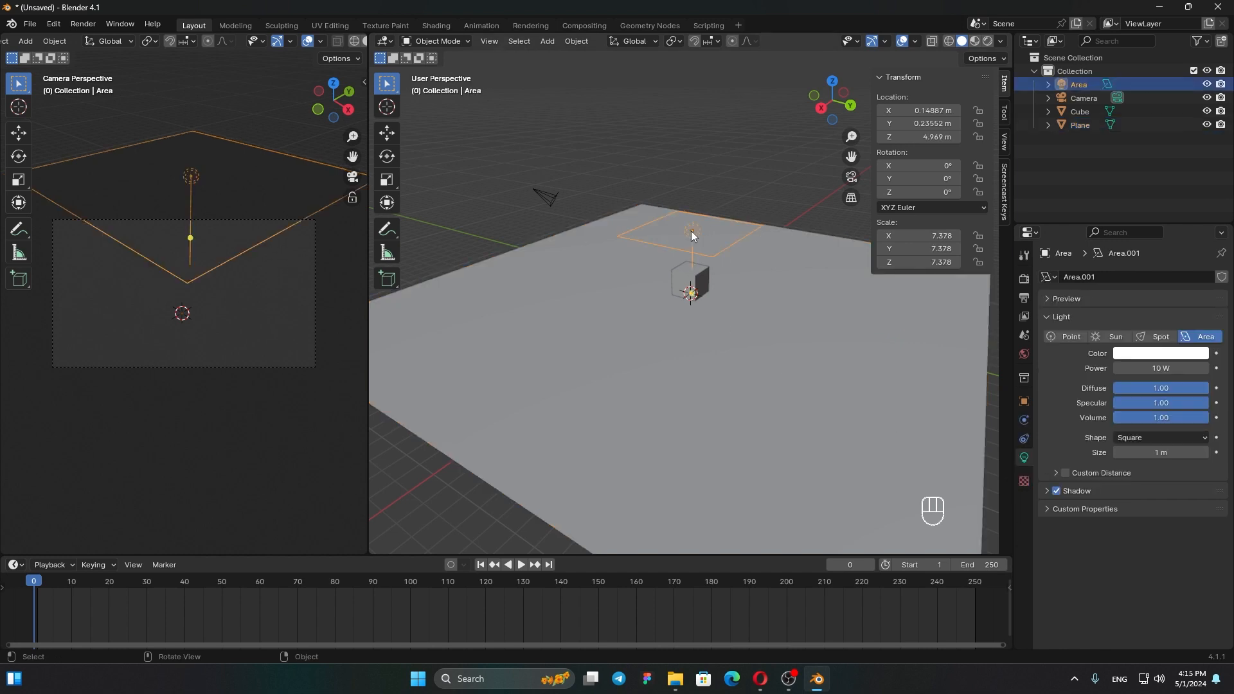
click(1125, 367)
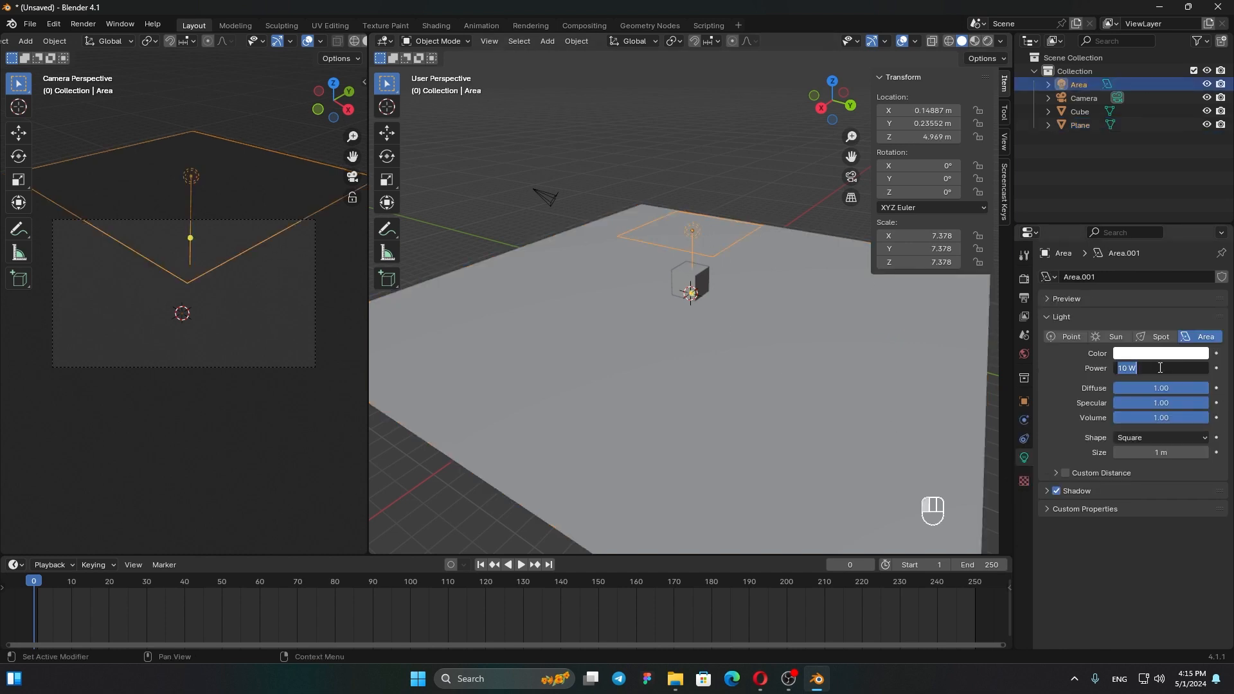
click(1126, 368)
text(0)
key(Return)
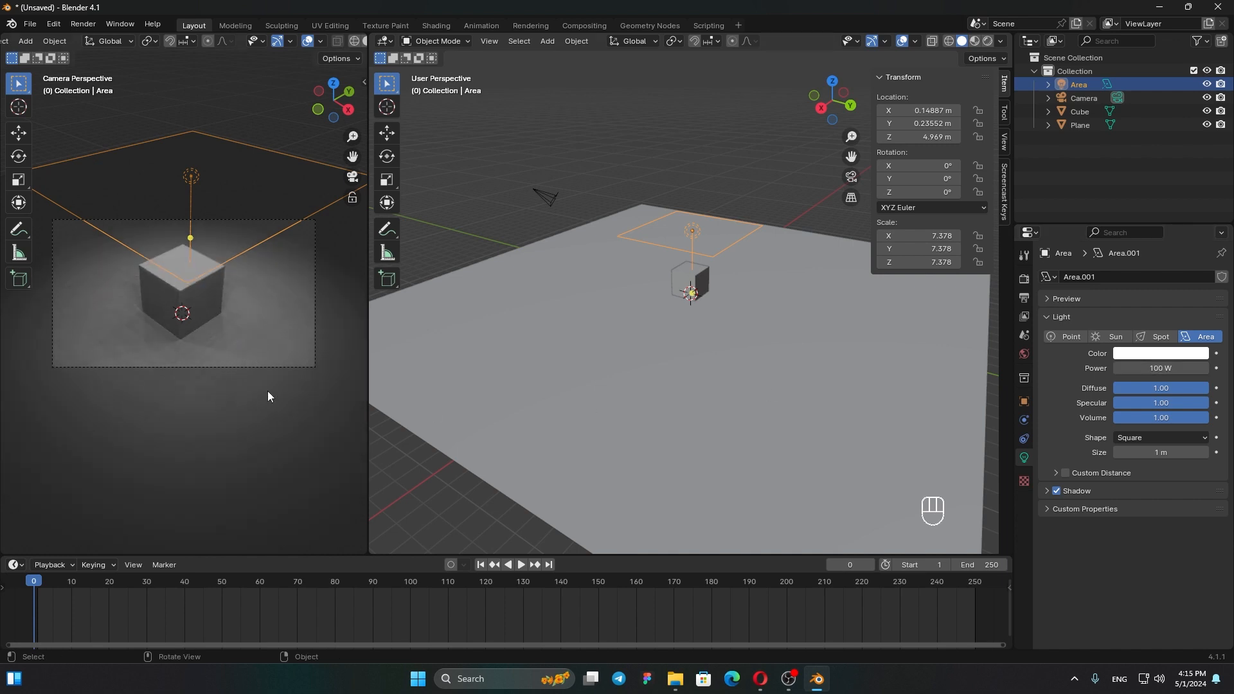
Step: Change the scene's render engine to Cycles and set its device to GPU Compute
click(1025, 280)
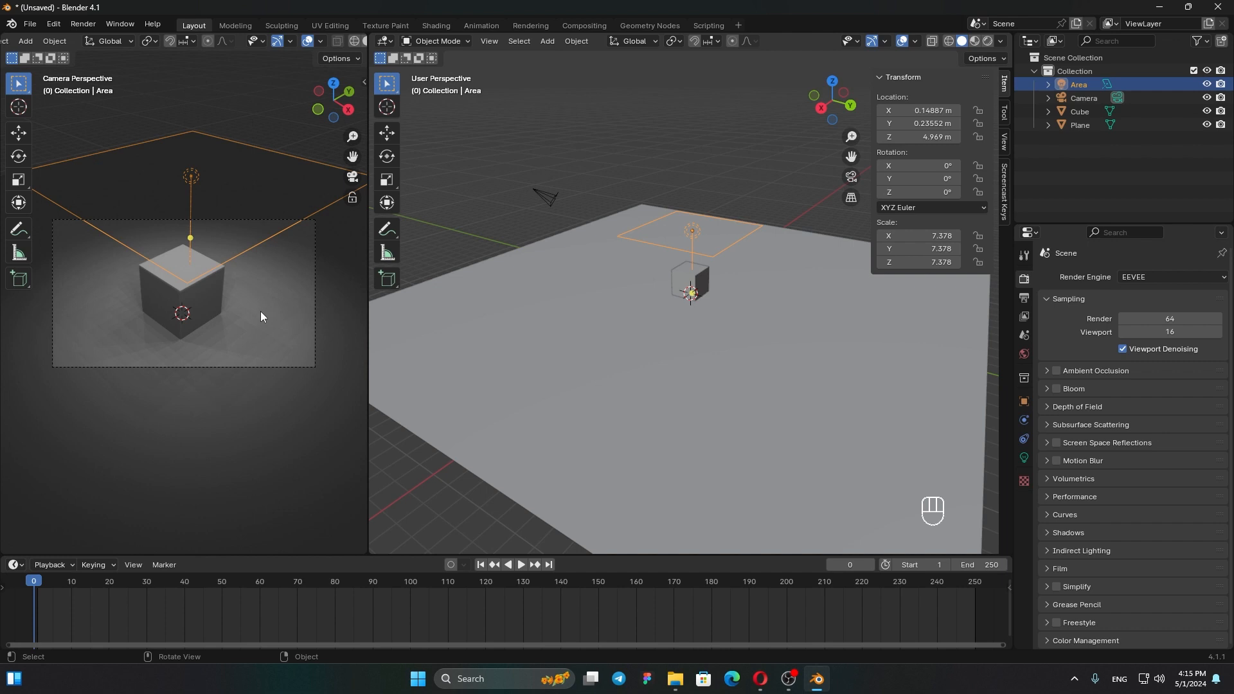
click(1179, 276)
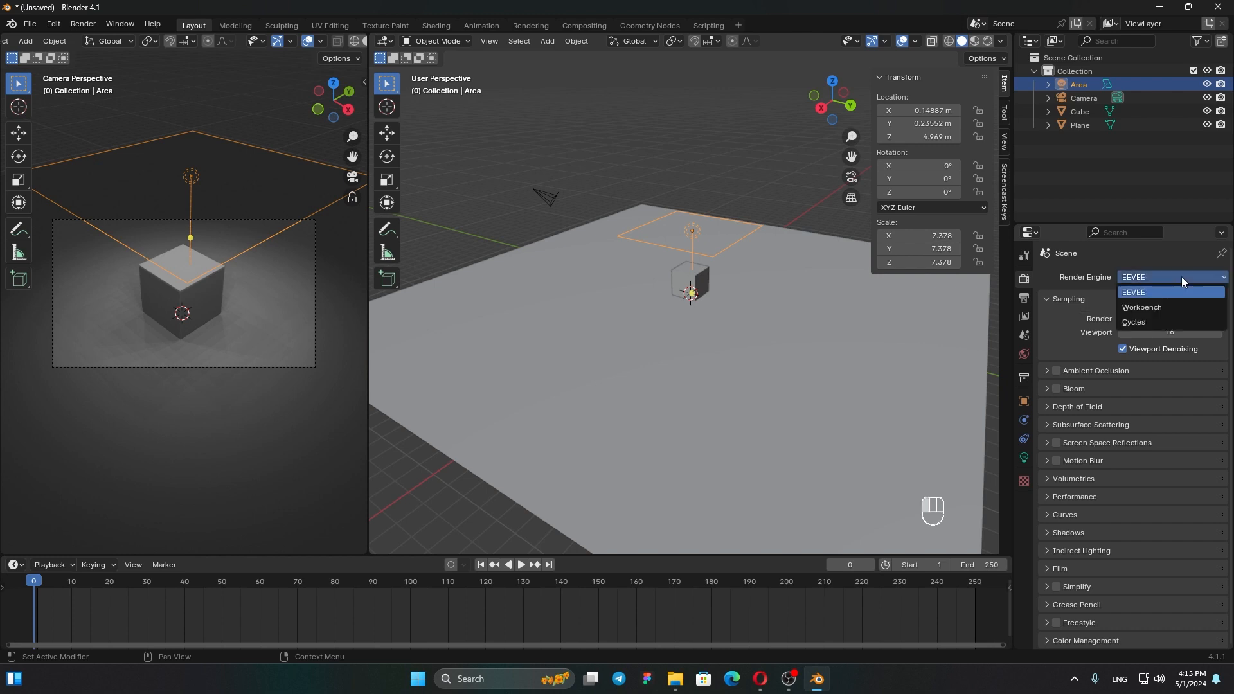
click(1151, 322)
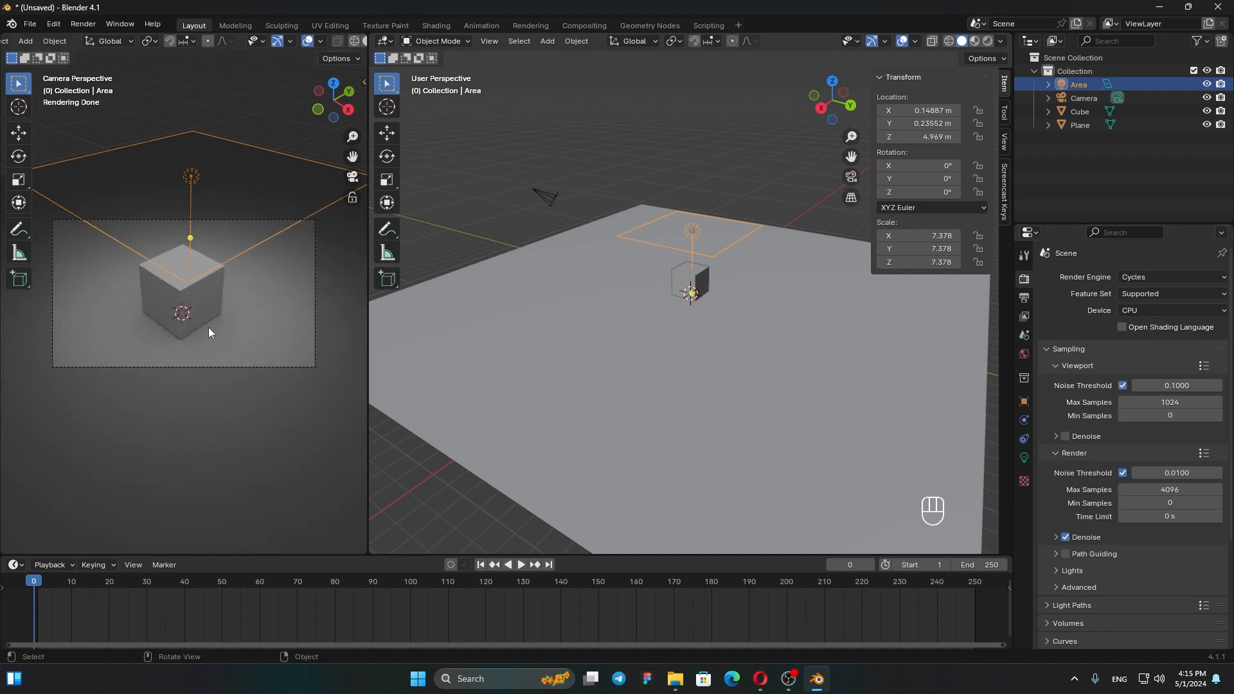
click(1146, 311)
Step: Run Render Image on the scene
click(97, 25)
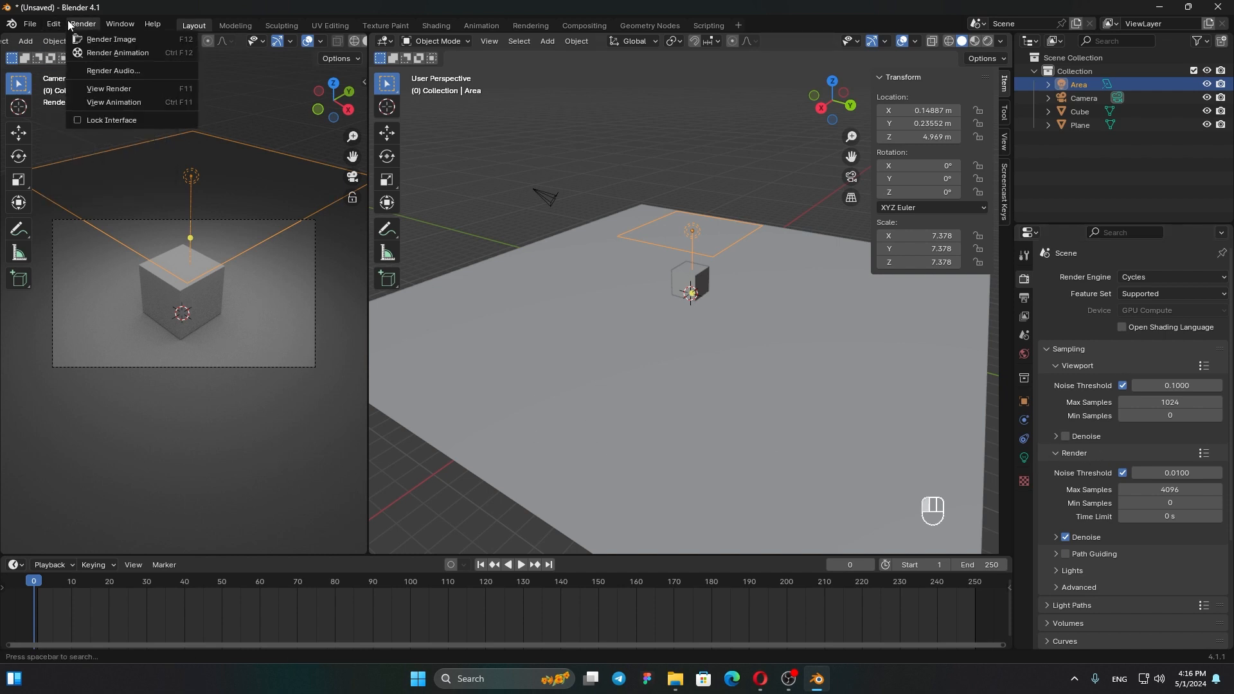
click(111, 39)
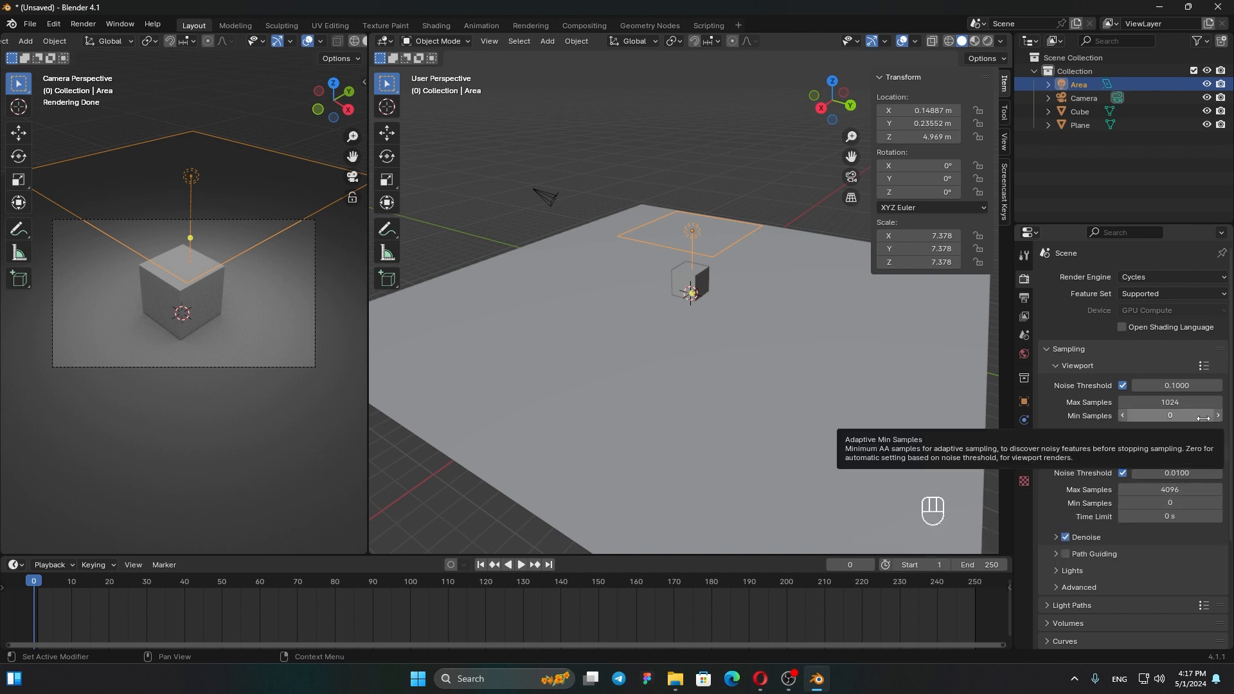
Step: Set the Cycles viewport max samples to 100 and check the refreshed preview of the cube
click(1188, 400)
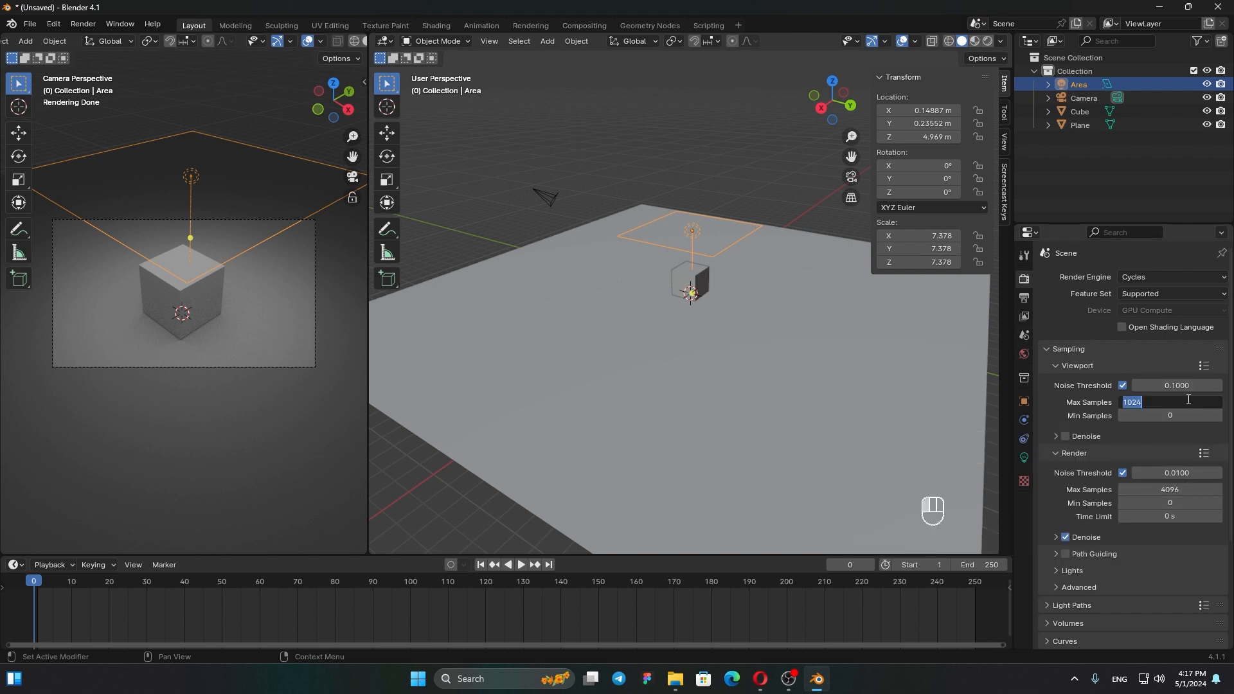
text(100)
click(1189, 394)
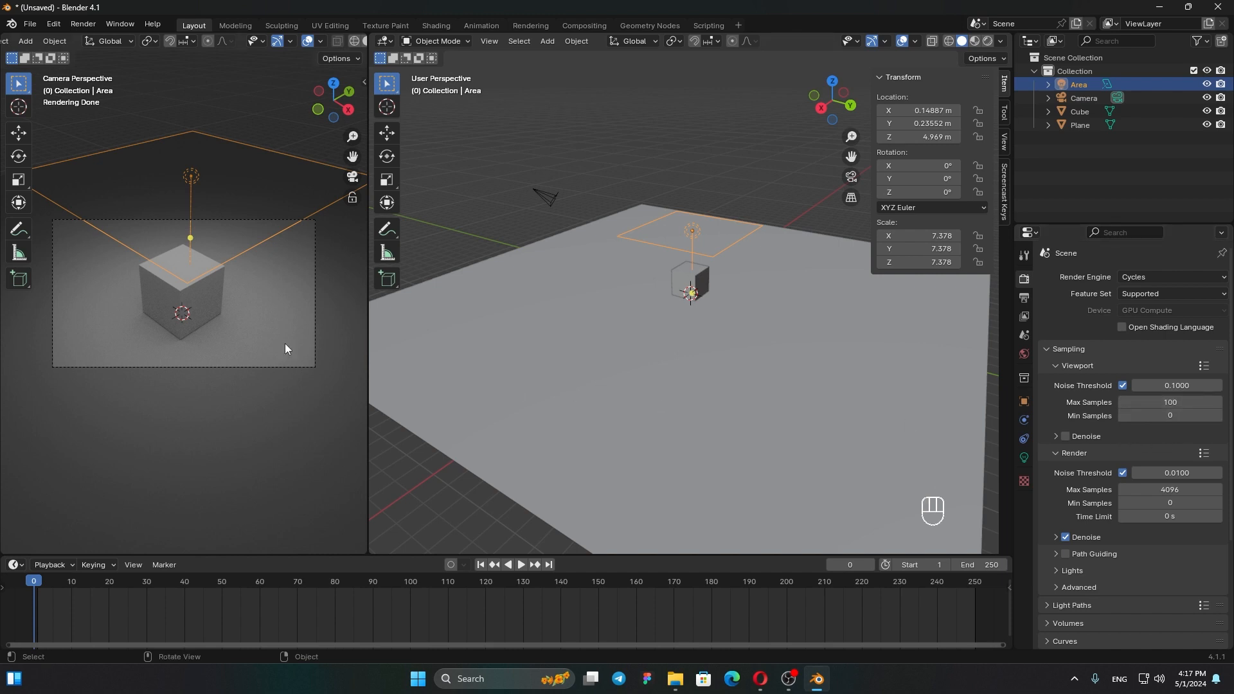
scroll(224, 307, up, 2)
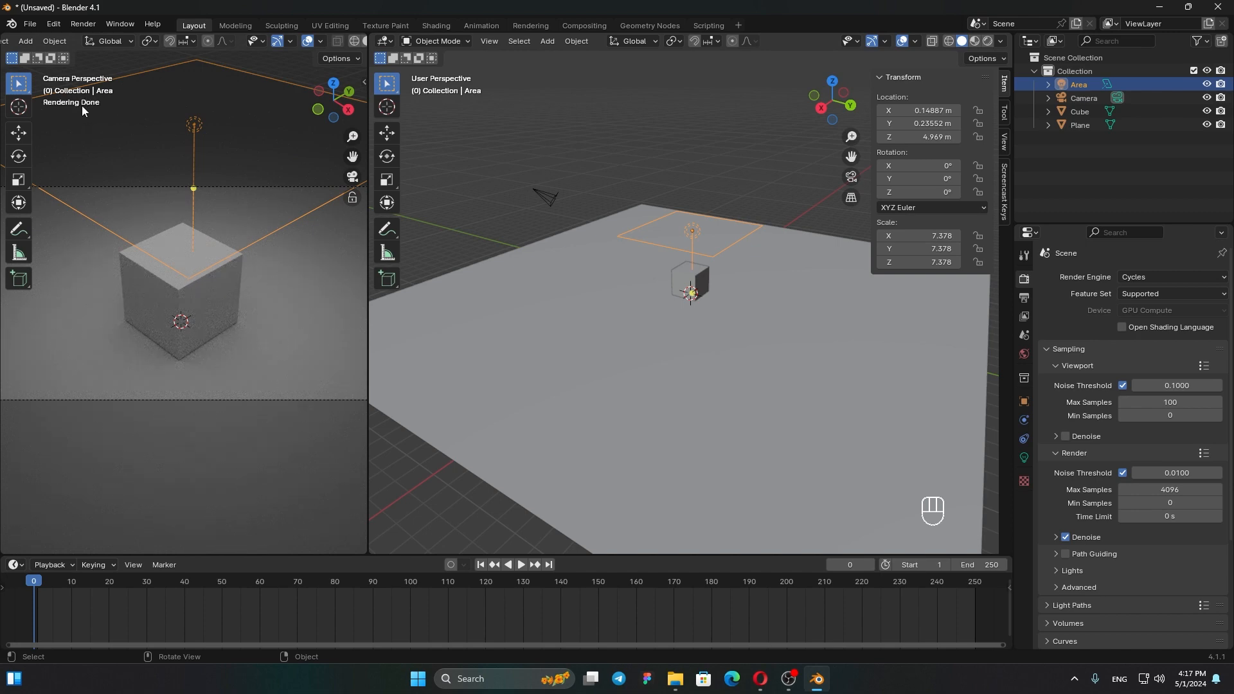
scroll(84, 104, down, 1)
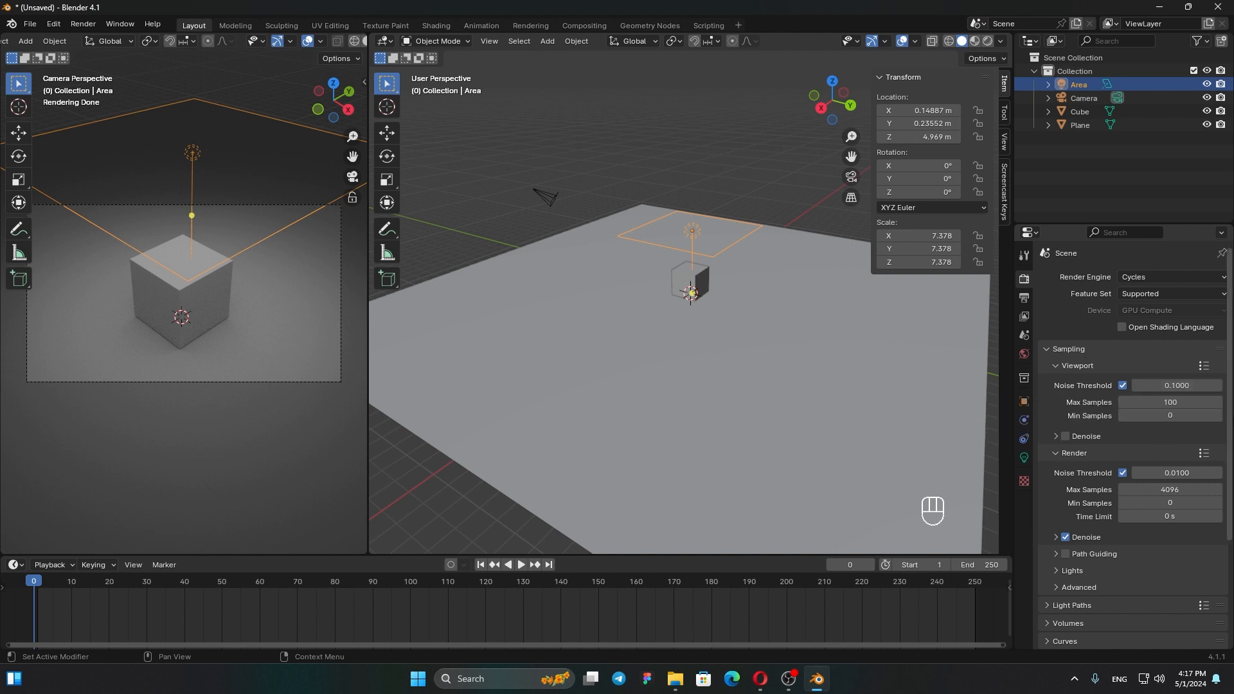
Step: Set the Cycles viewport max samples to 50 and check how the cube's preview refreshes
drag(1188, 403, 1158, 403)
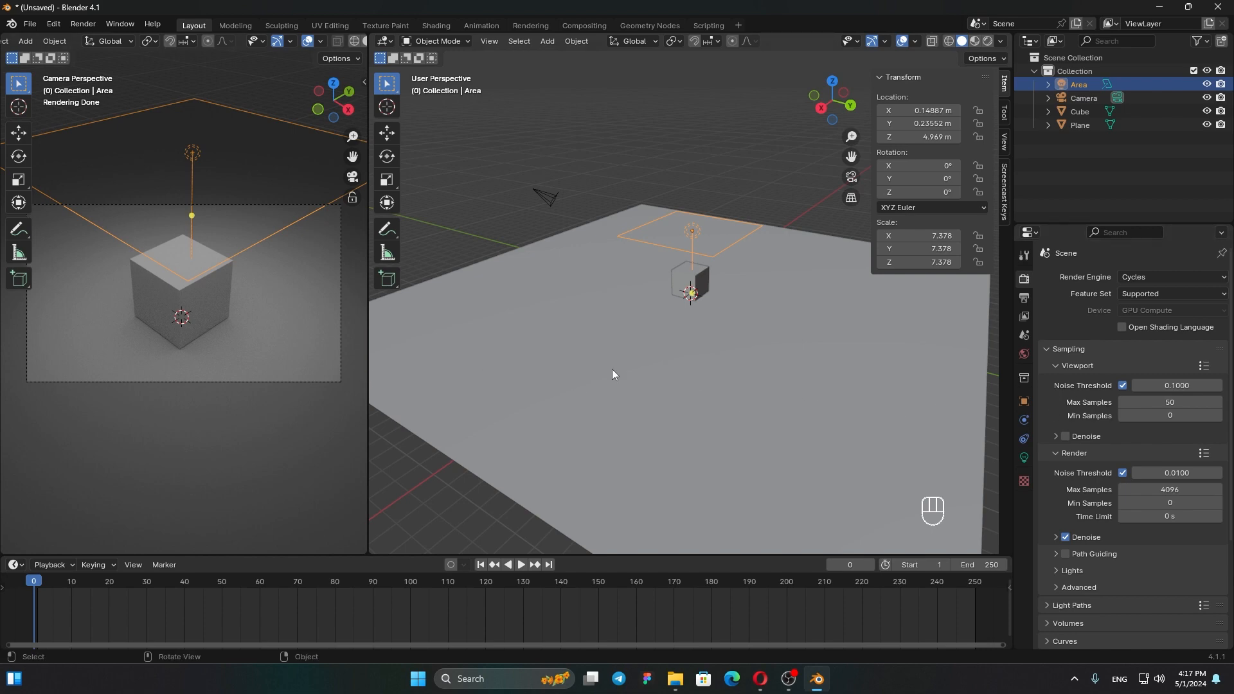
scroll(244, 337, up, 2)
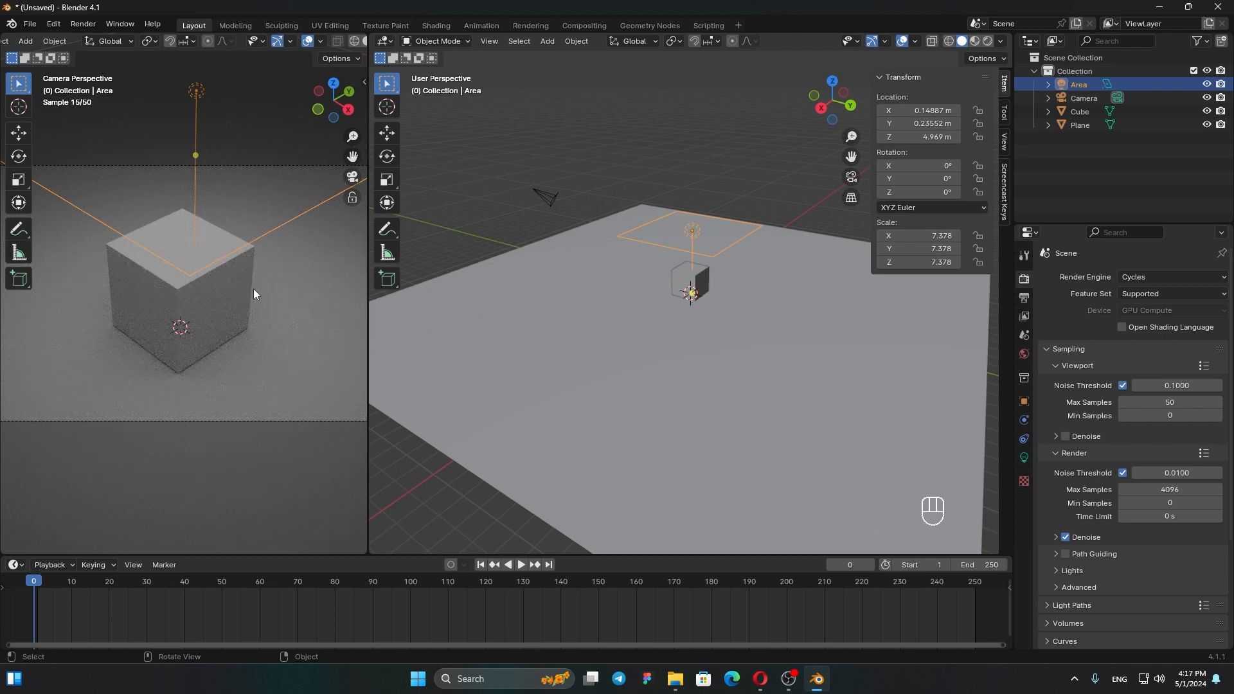
scroll(267, 356, down, 3)
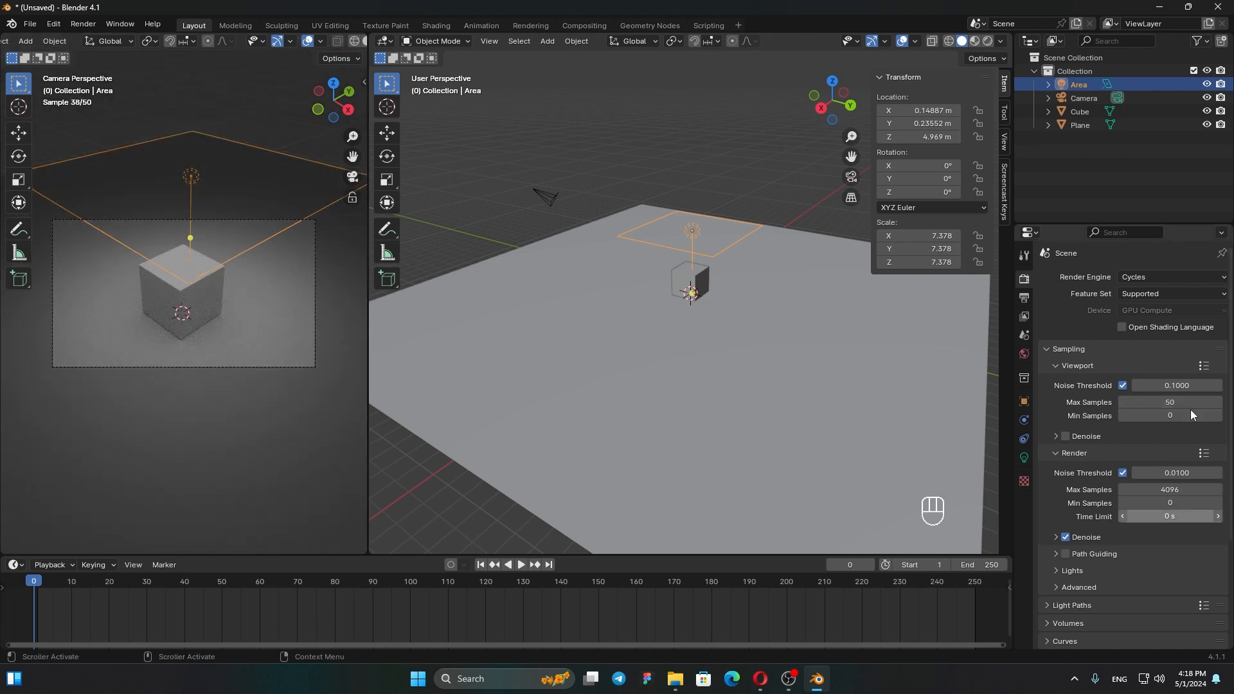
Step: Set the Cycles render max samples to 512
click(1170, 492)
click(1048, 483)
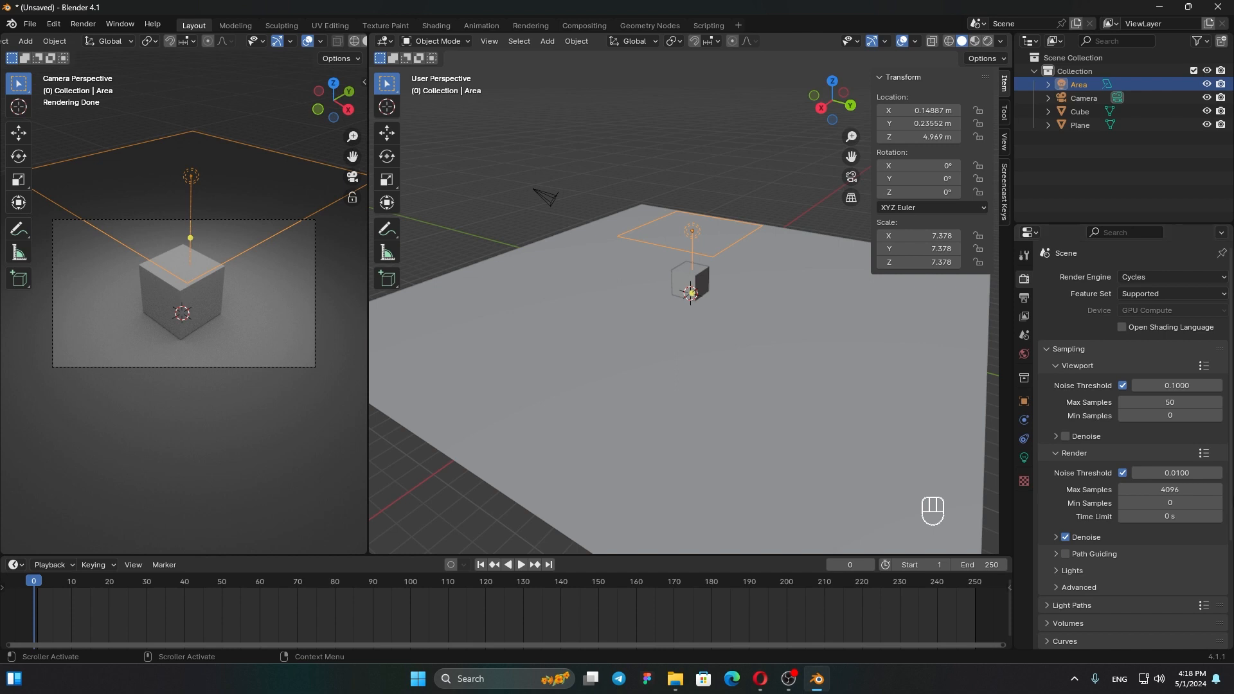
click(1167, 489)
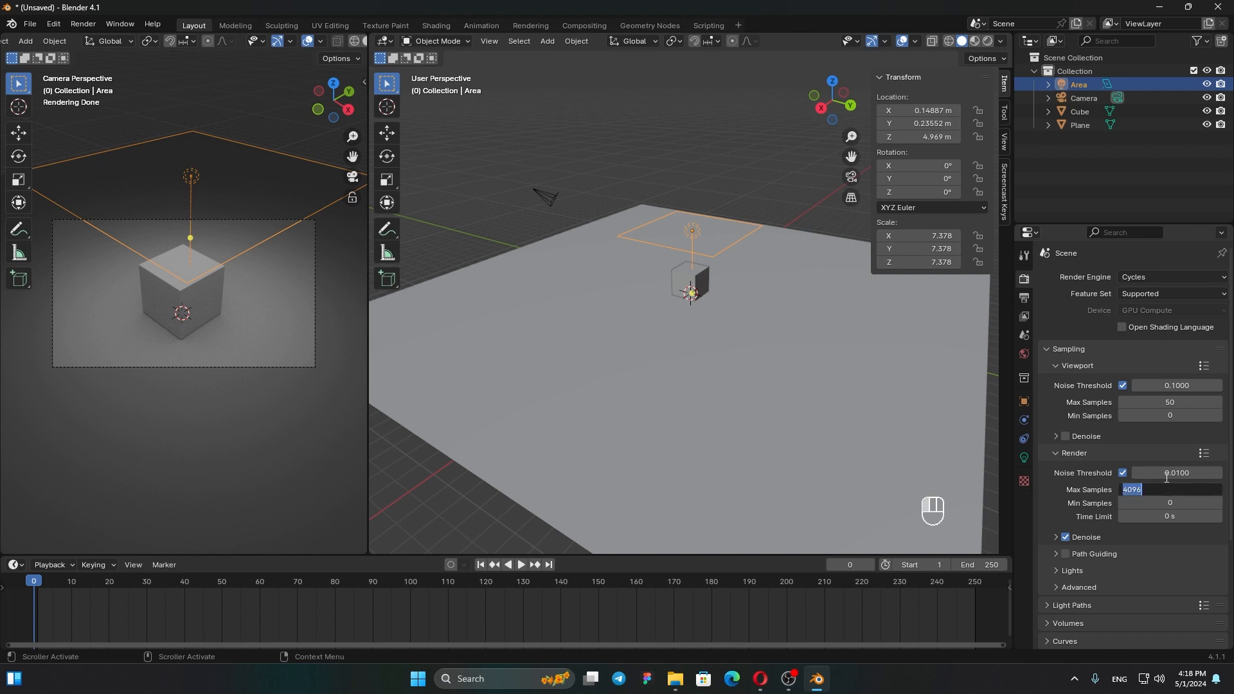
text(512)
key(Return)
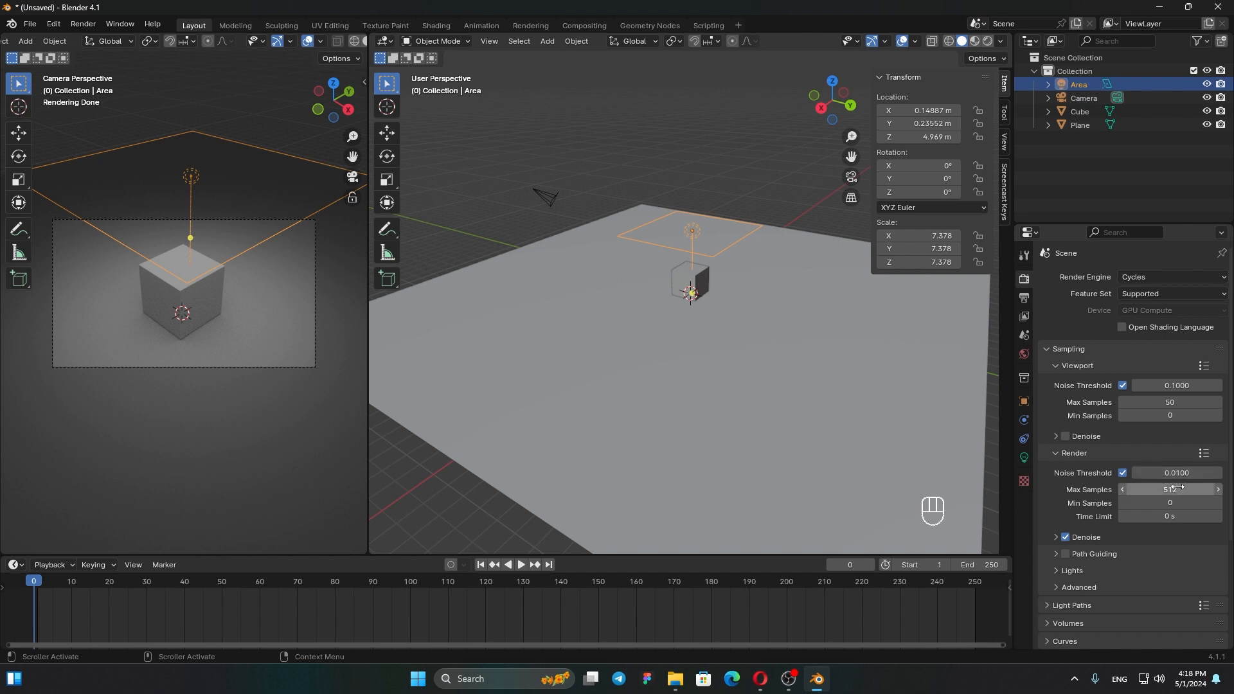
Step: Set the max samples for the final Cycles render to 200
click(1176, 487)
text(200)
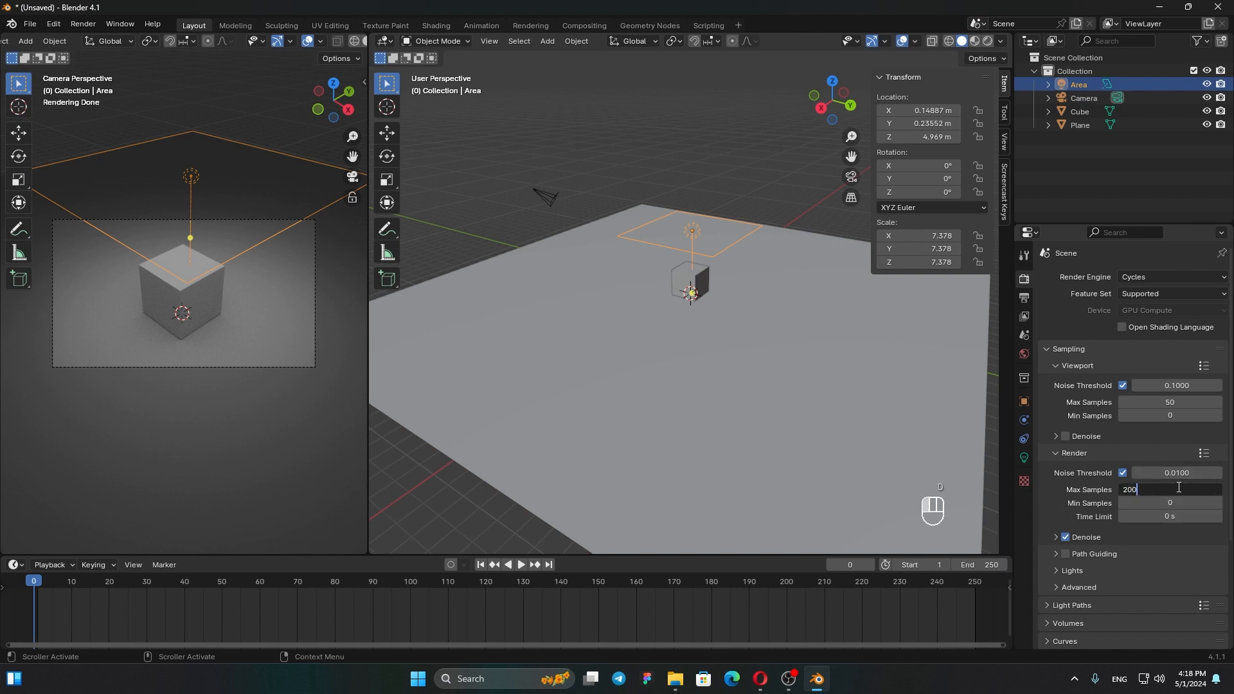
key(Return)
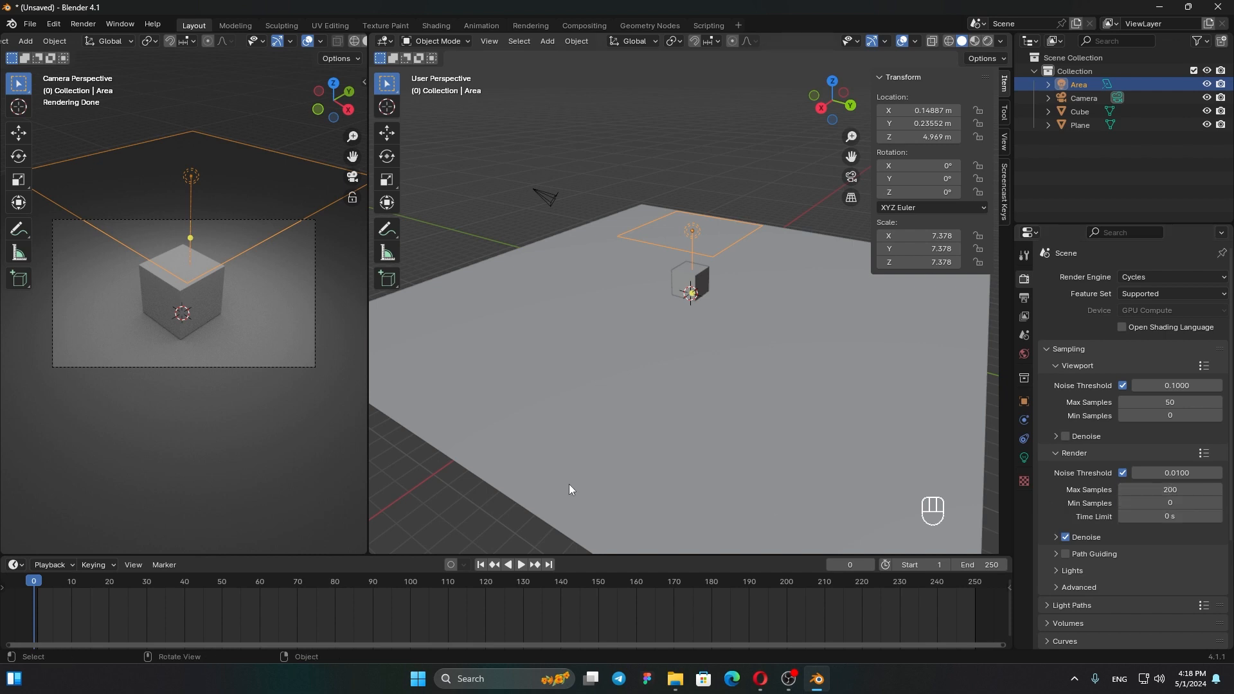
Step: Enable Render Region in the scene's output format settings and check the camera preview
scroll(230, 390, down, 4)
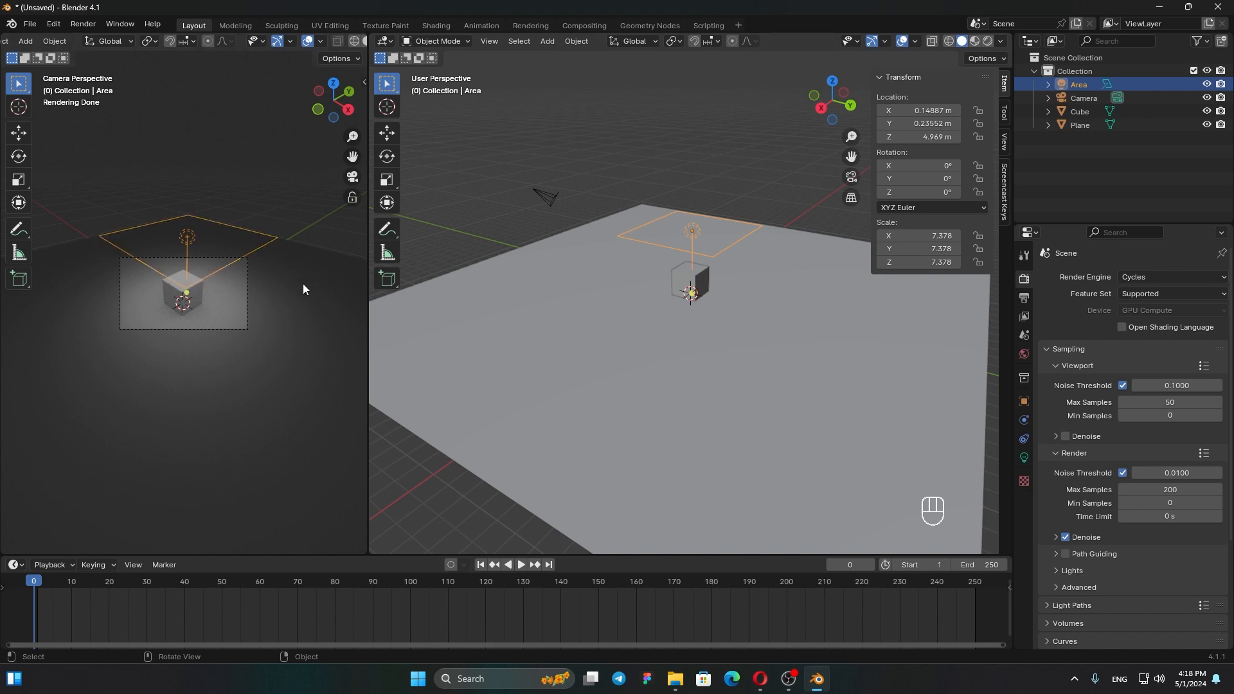
scroll(303, 287, up, 3)
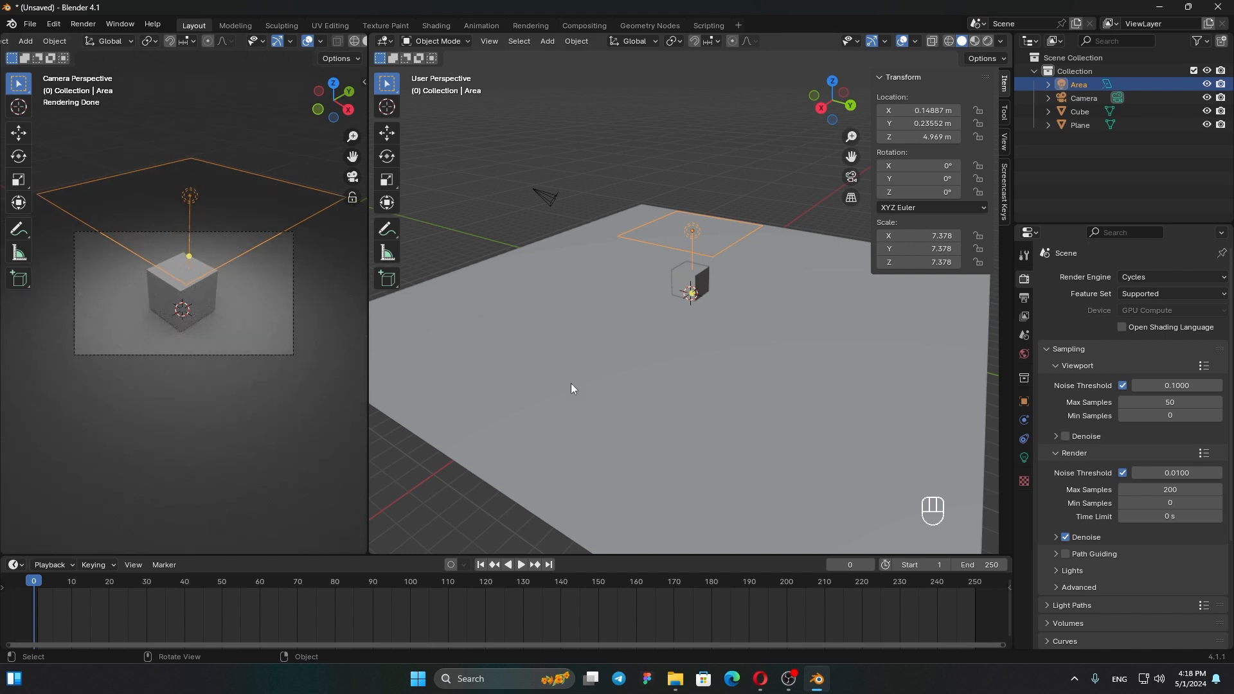
click(1027, 298)
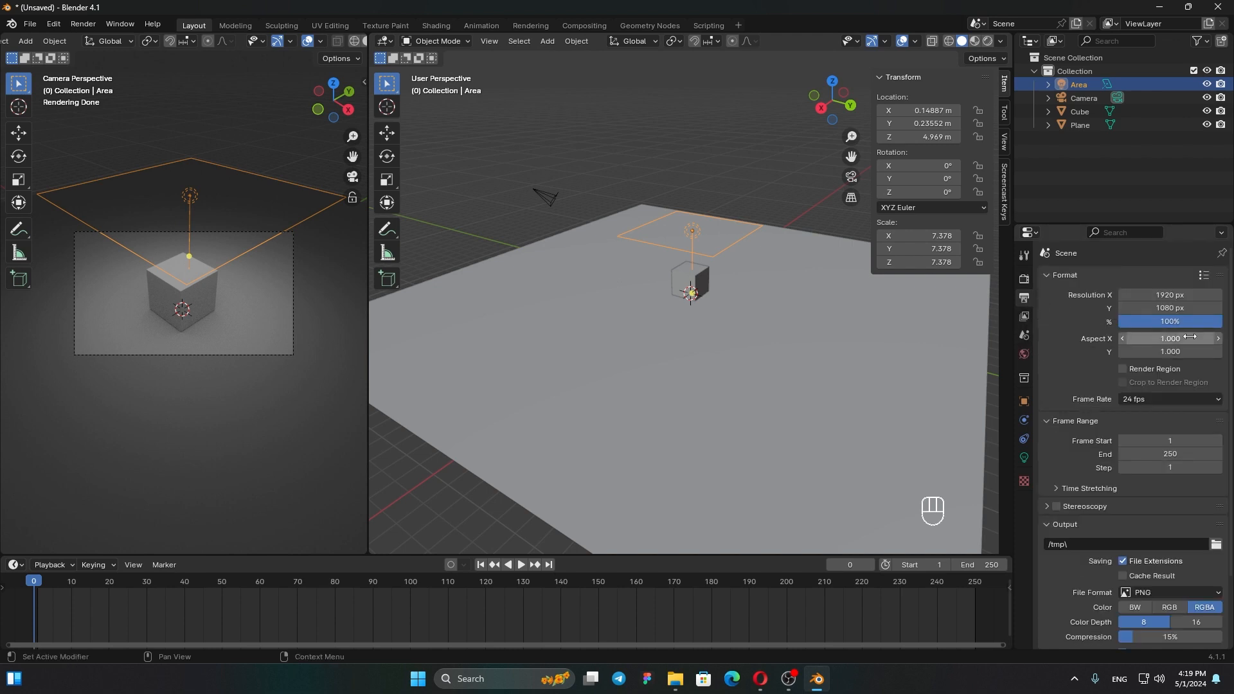
click(1121, 369)
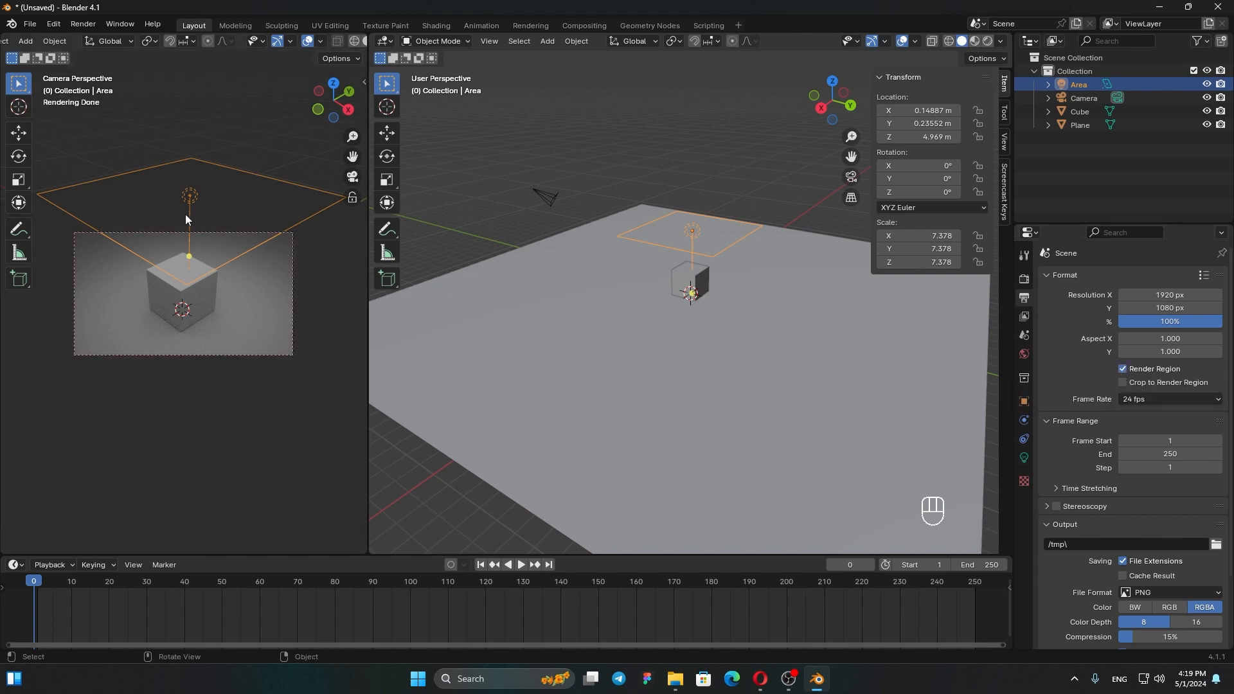
scroll(218, 346, up, 3)
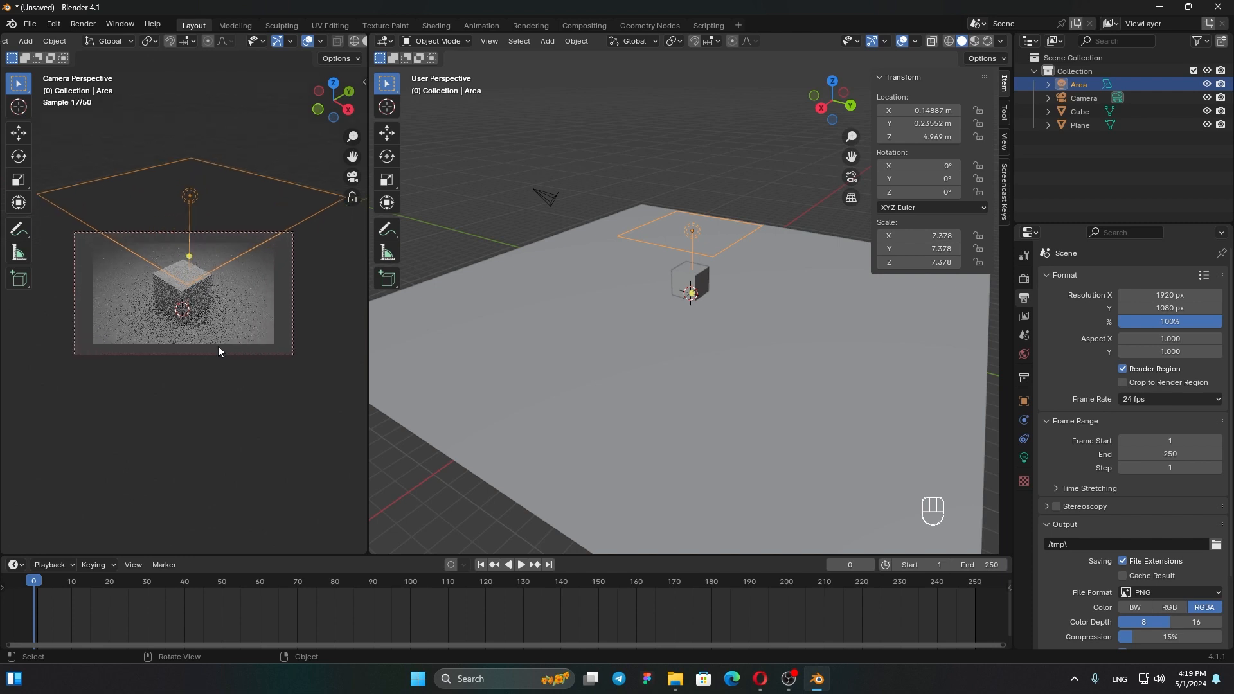
scroll(223, 347, down, 2)
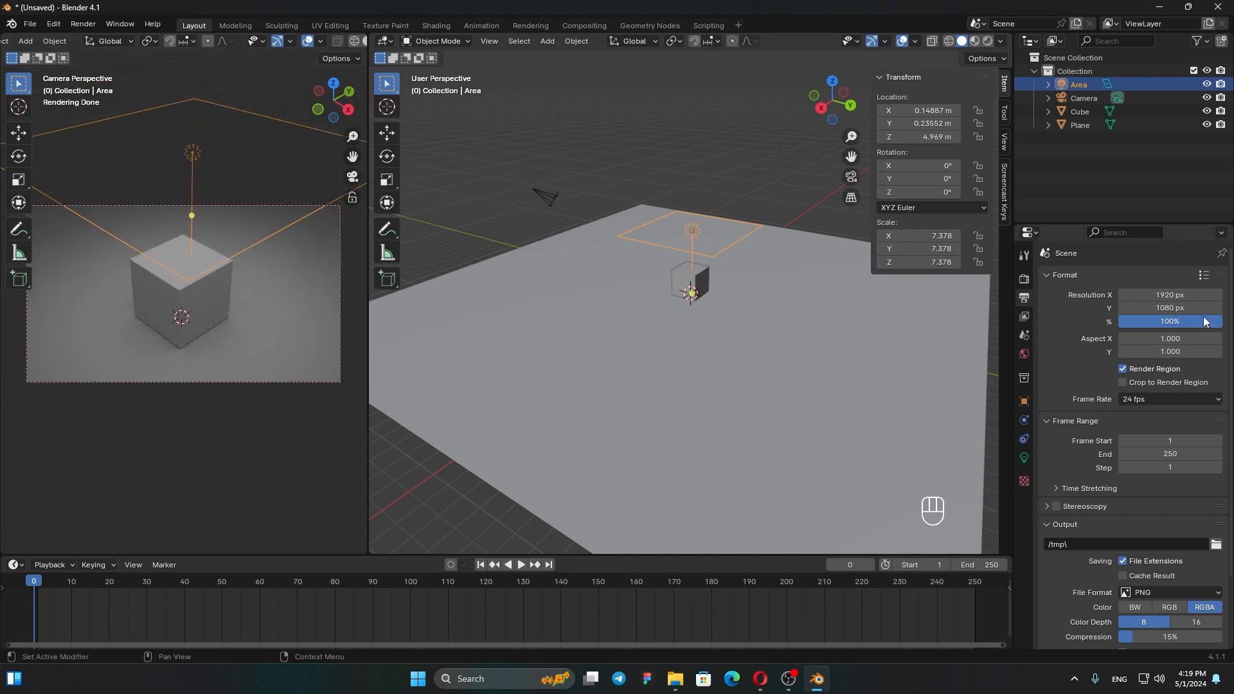
Step: Select the camera and set the output resolution to 1600 px by 1200 px
click(547, 202)
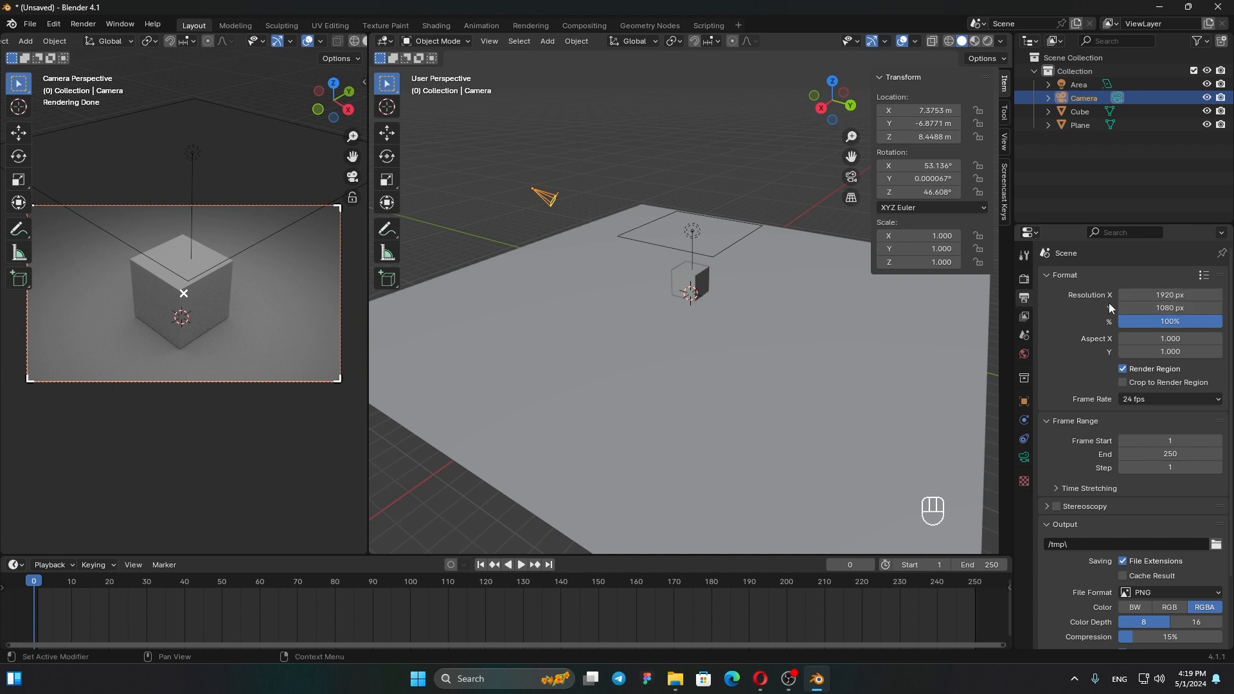
click(1168, 294)
text(1600)
key(Return)
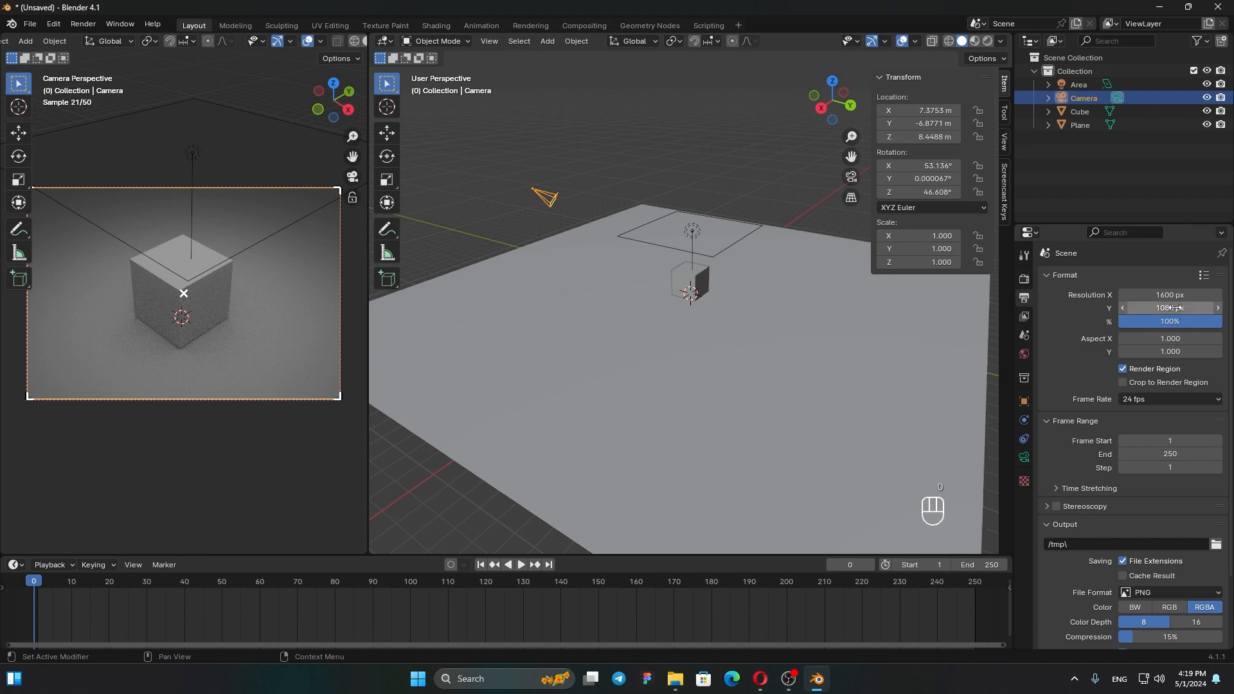
click(1168, 307)
text(12)
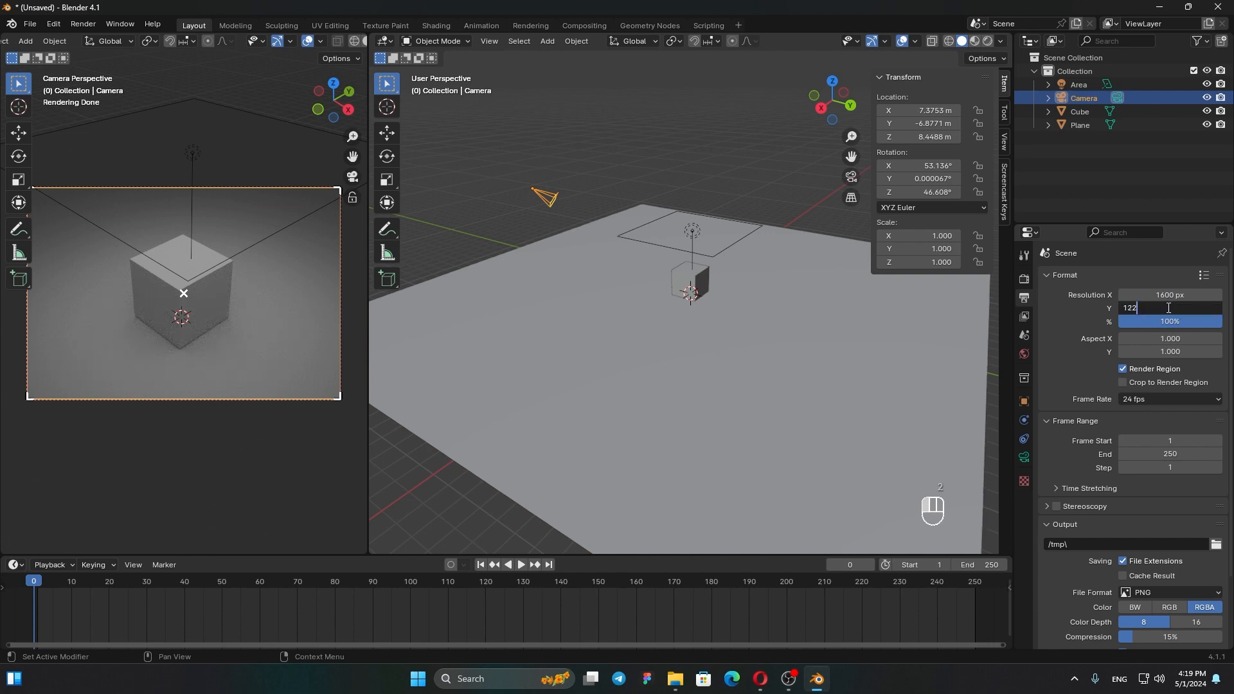
text(00)
key(Return)
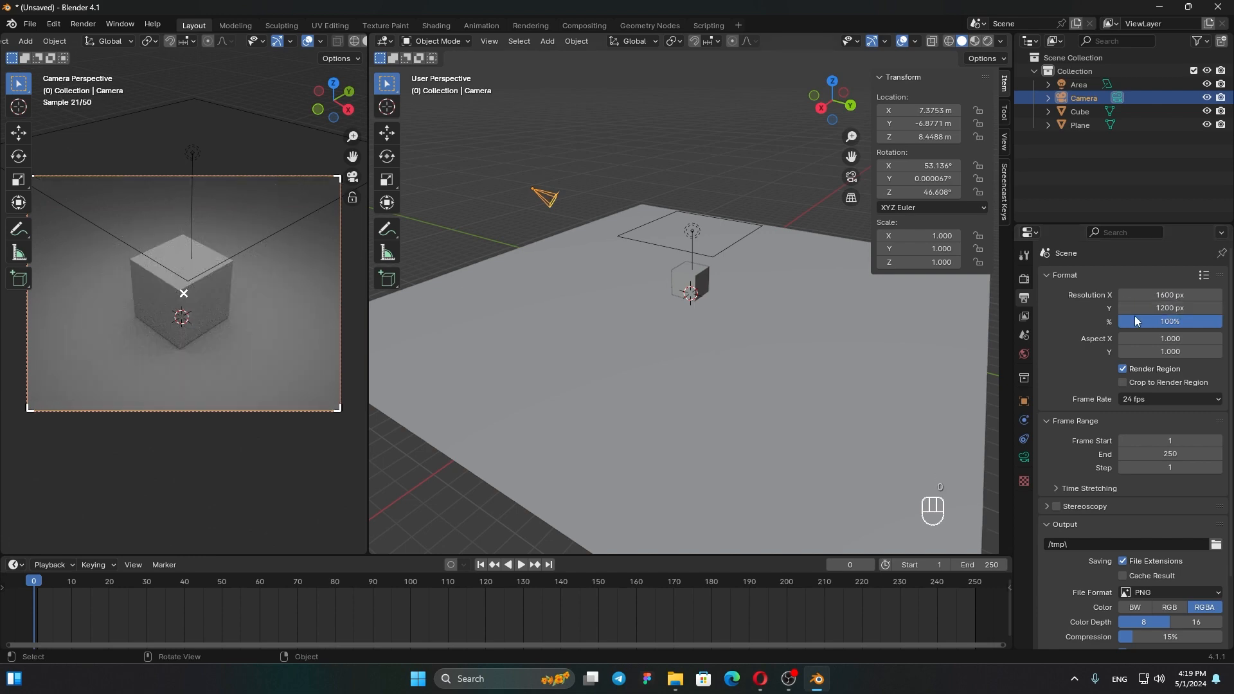
scroll(286, 311, down, 1)
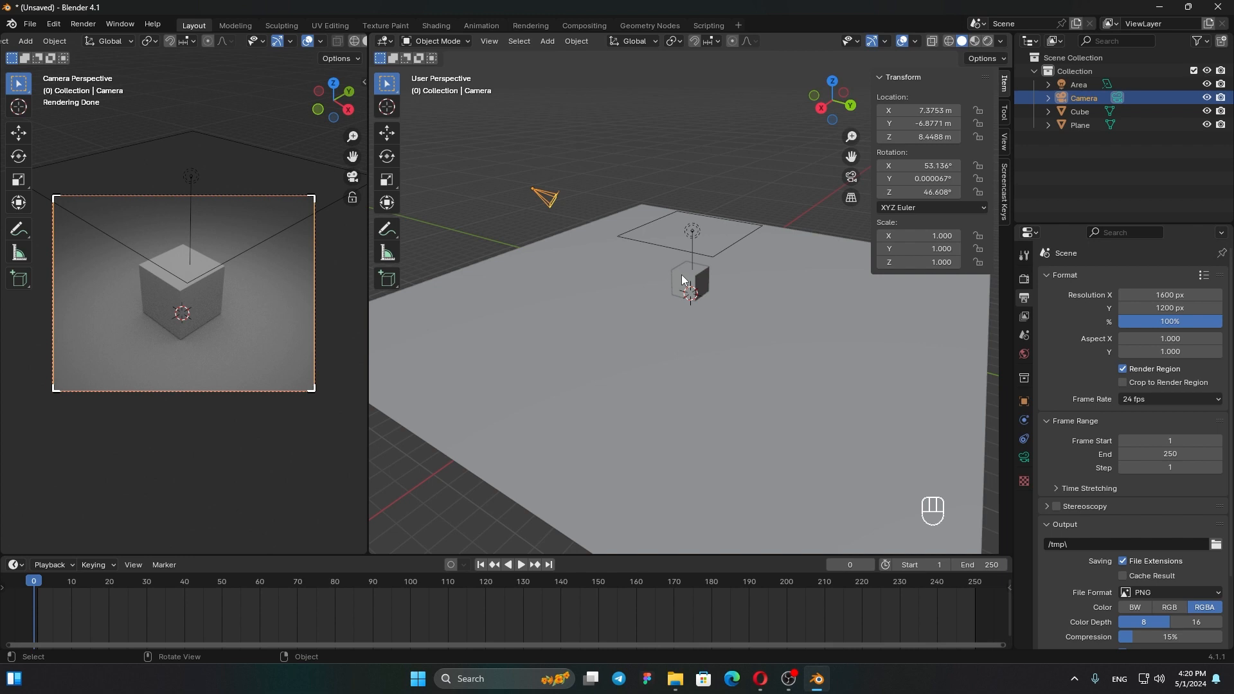
Step: Open the System preferences and set the Cycles Render Devices to CUDA
click(53, 24)
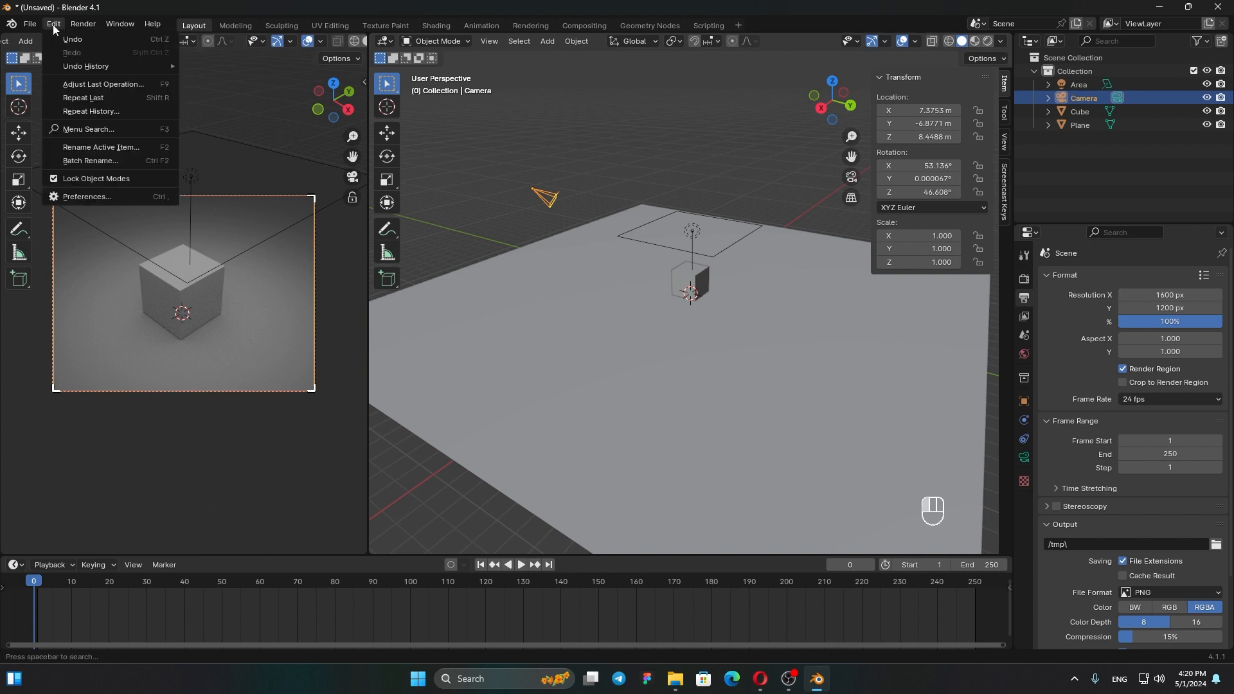
click(111, 195)
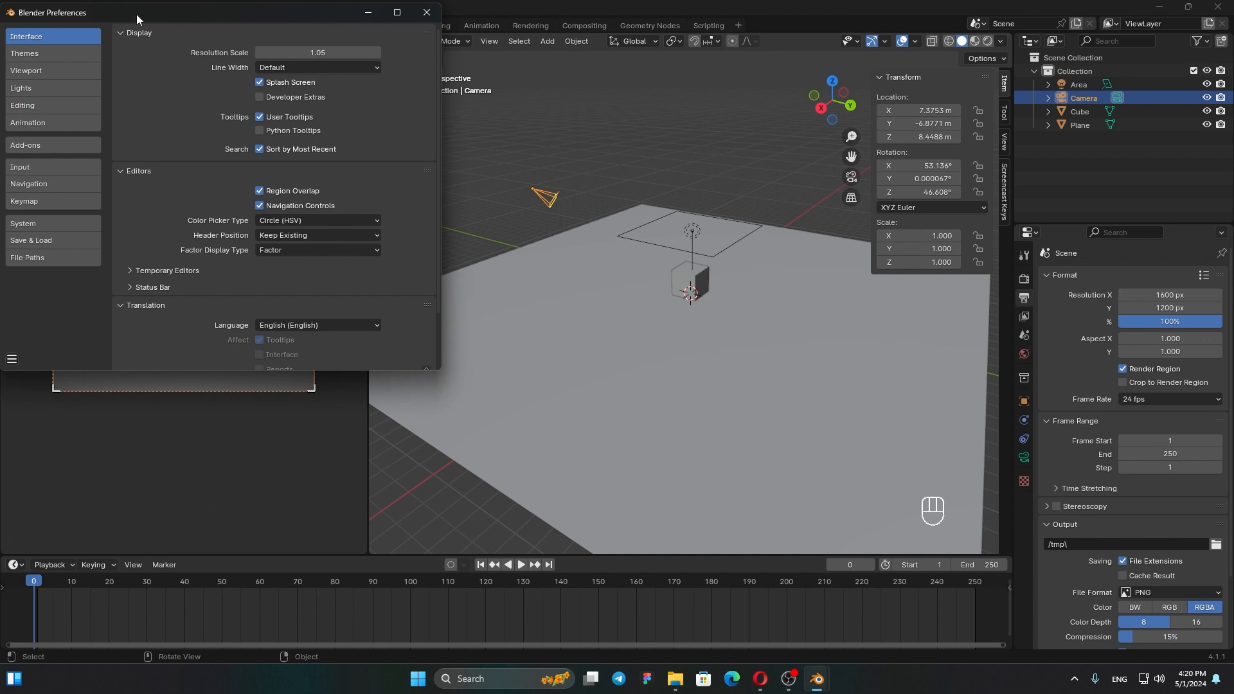
click(72, 224)
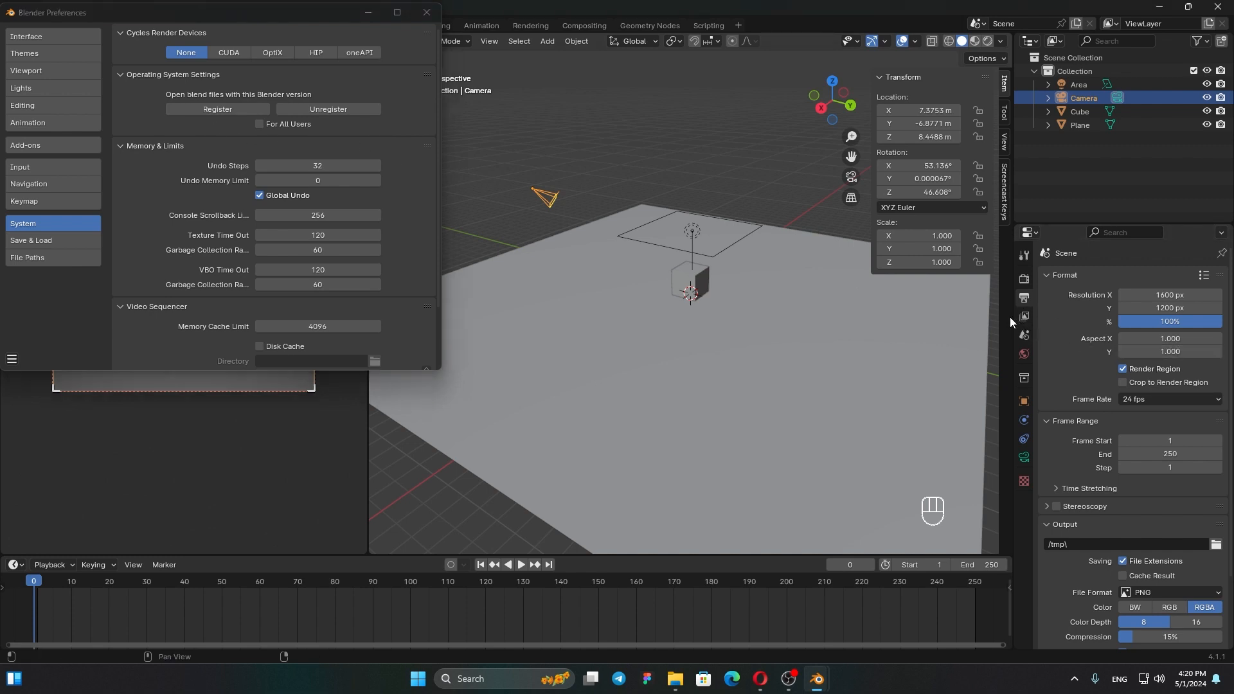
click(236, 53)
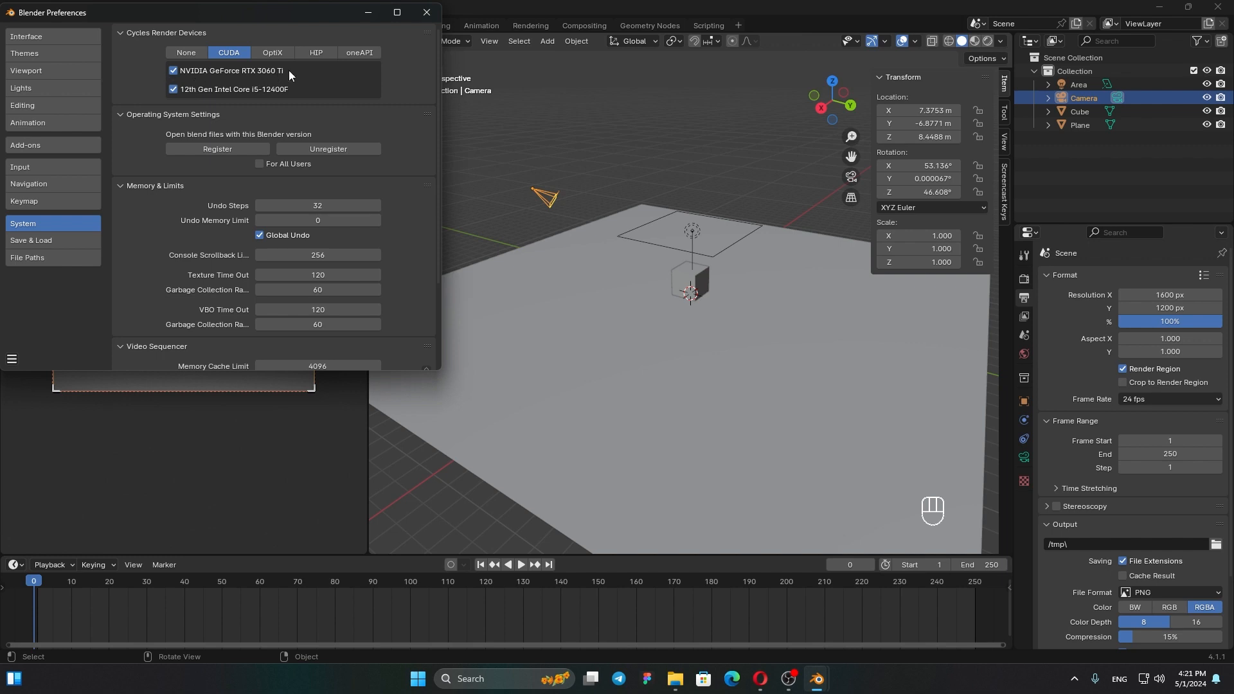
Step: Try the HIP and OptiX options for Cycles Render Devices to compare the devices each offers
click(323, 56)
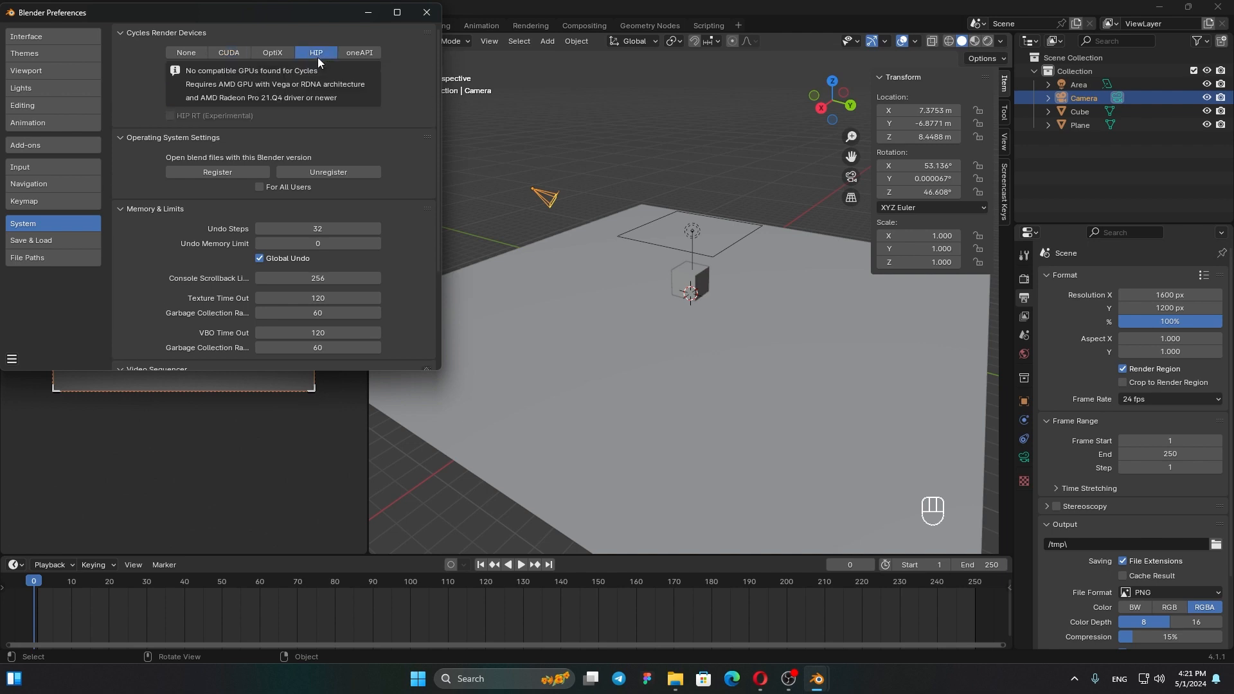
click(287, 57)
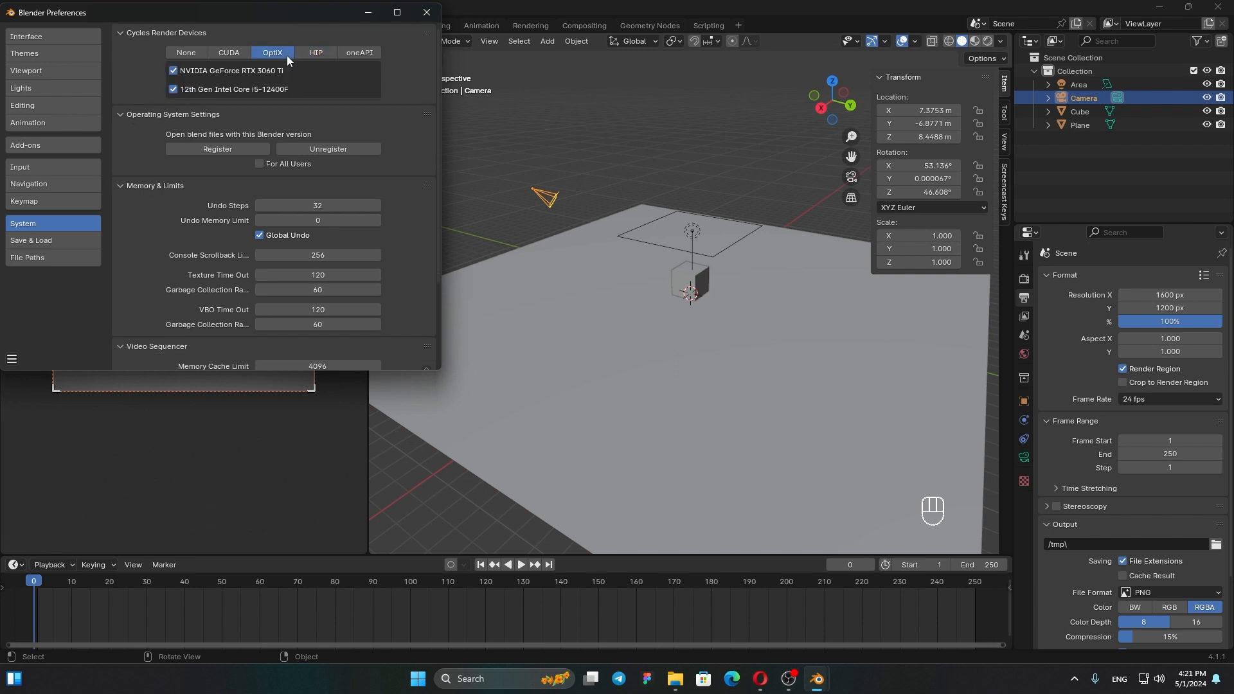
click(322, 56)
click(285, 55)
click(331, 55)
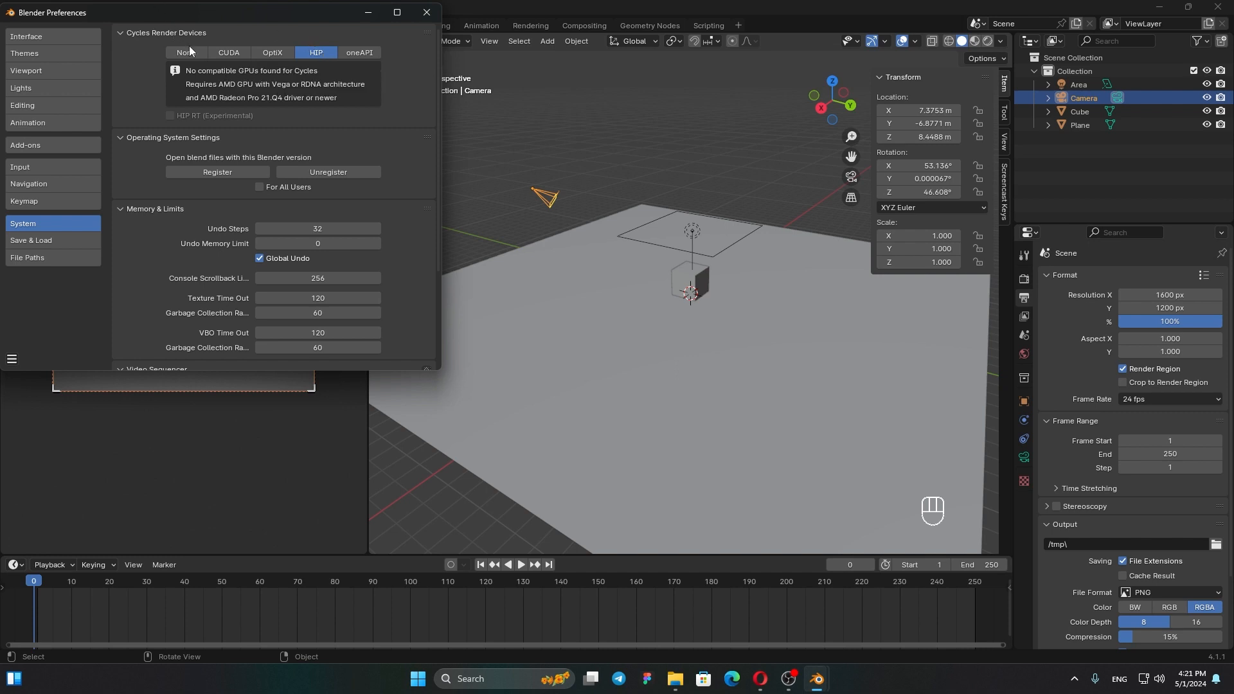
Step: Choose CUDA again for Cycles Render Devices, then save and close the preferences
click(230, 51)
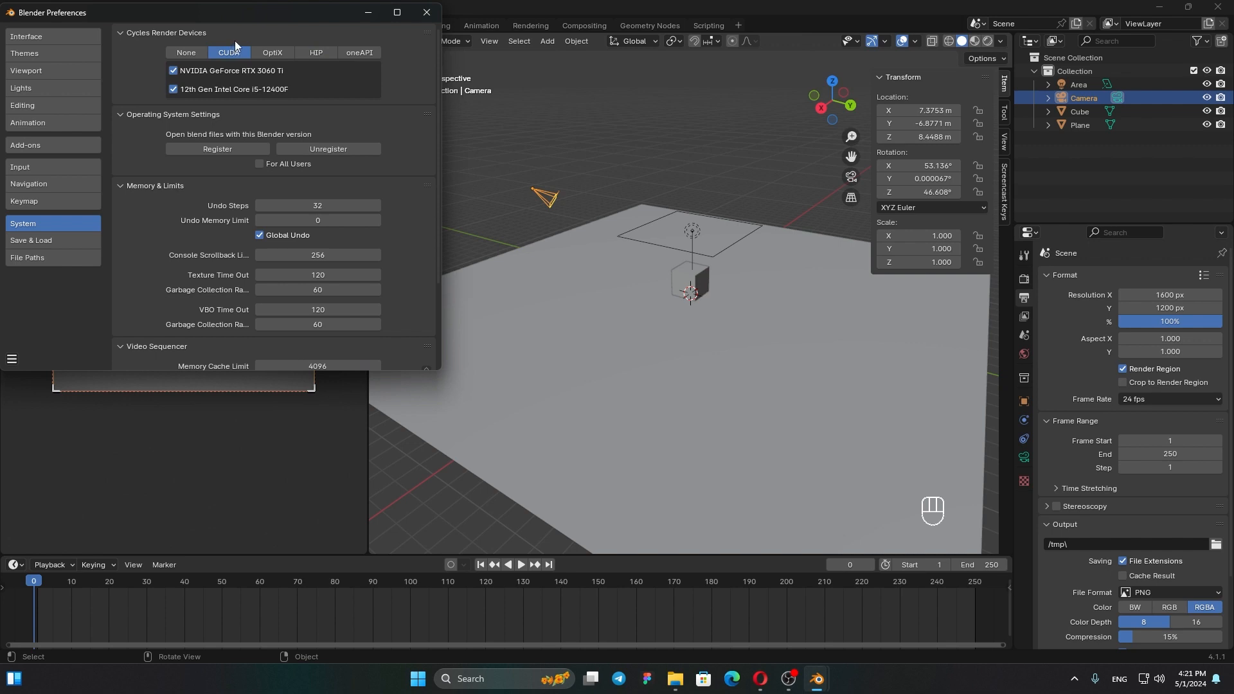
click(12, 358)
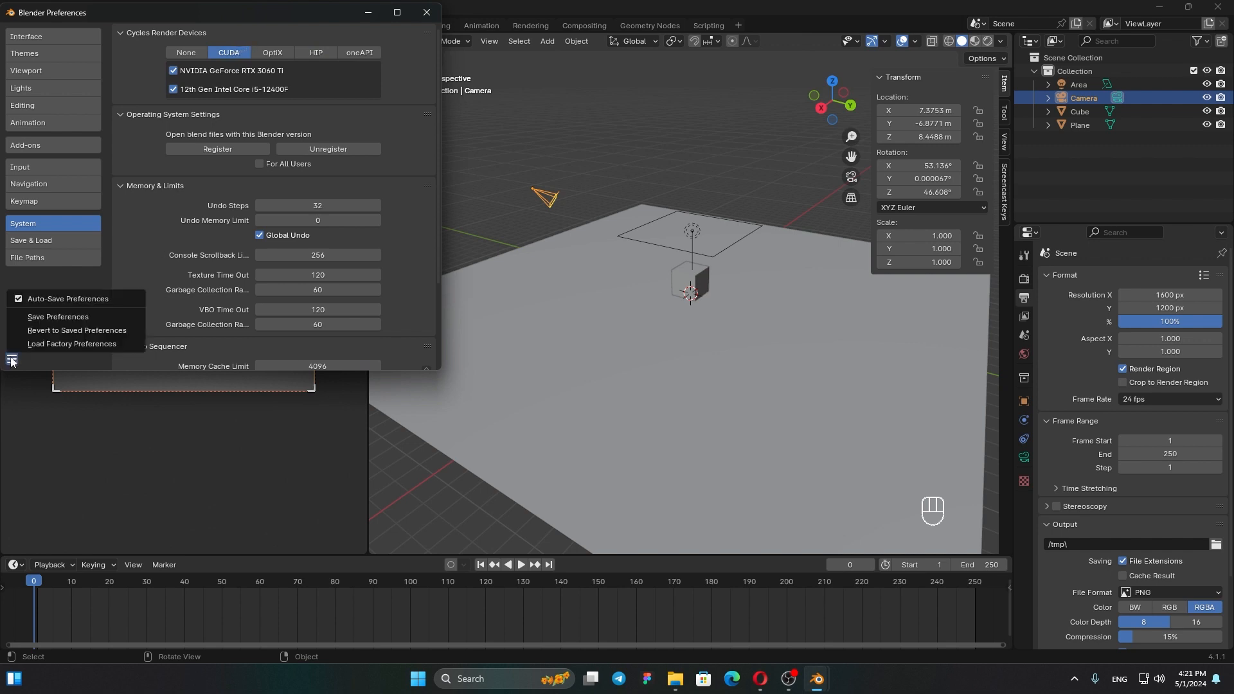
click(85, 317)
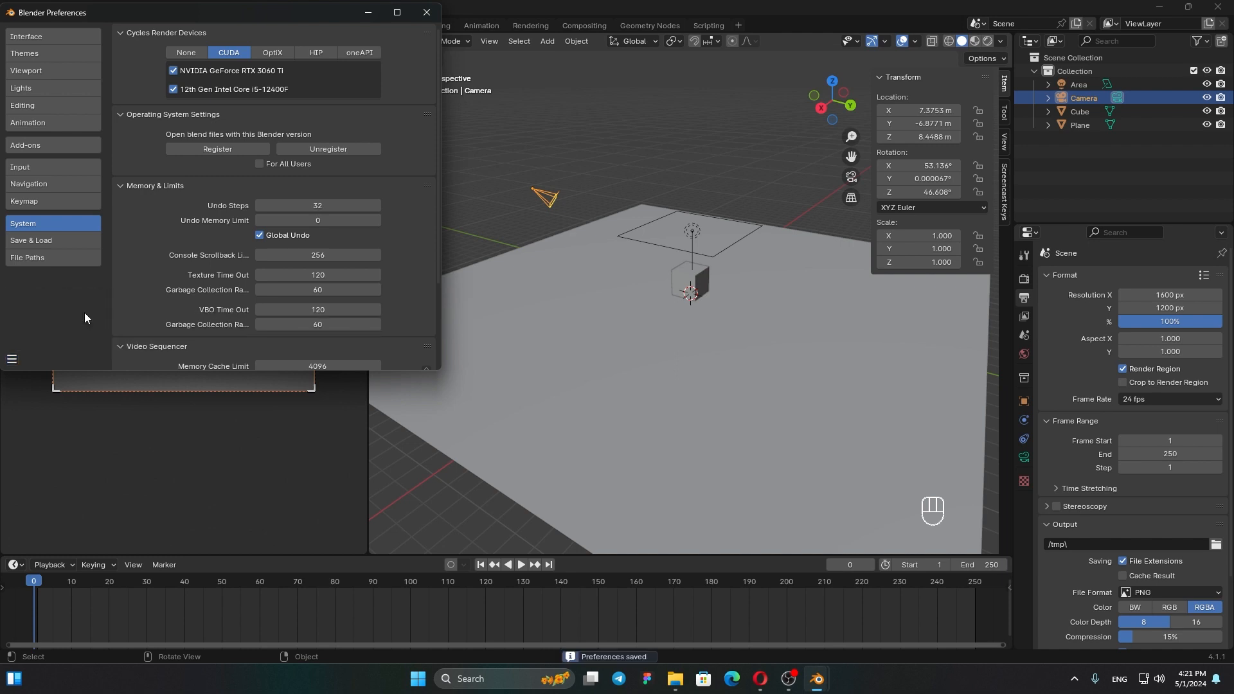
click(437, 17)
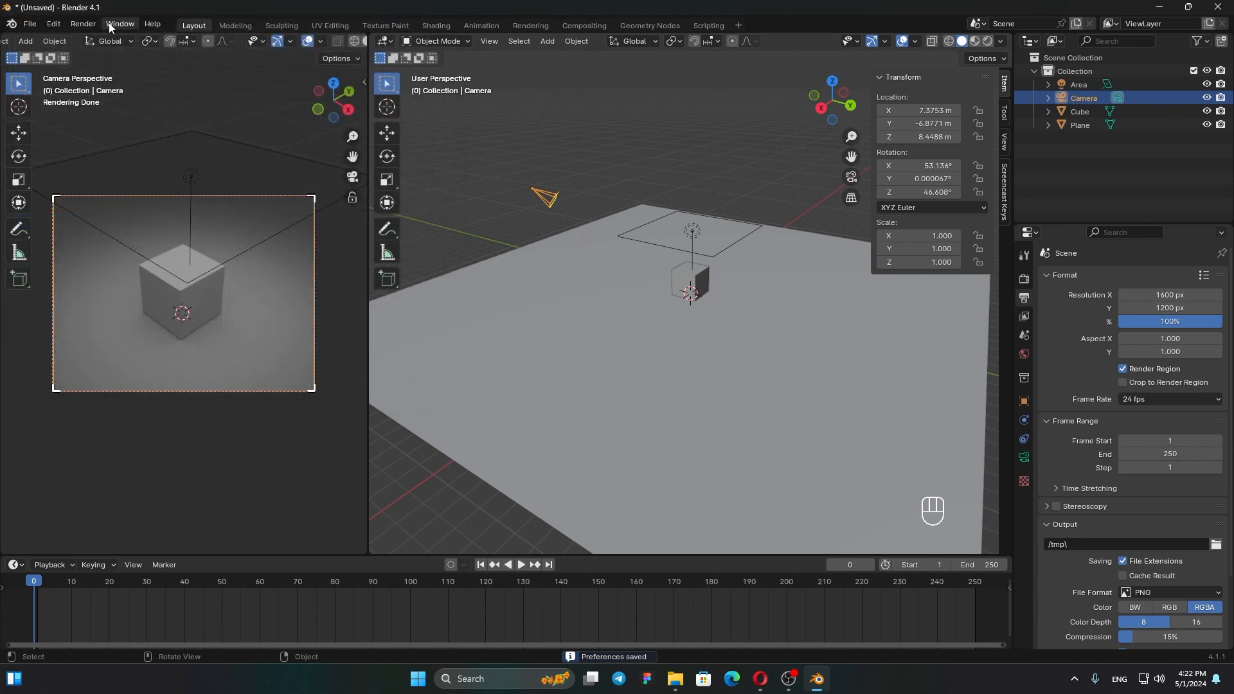
Step: Render the scene as a still image, inspect the cube in the result and close the render window
click(83, 24)
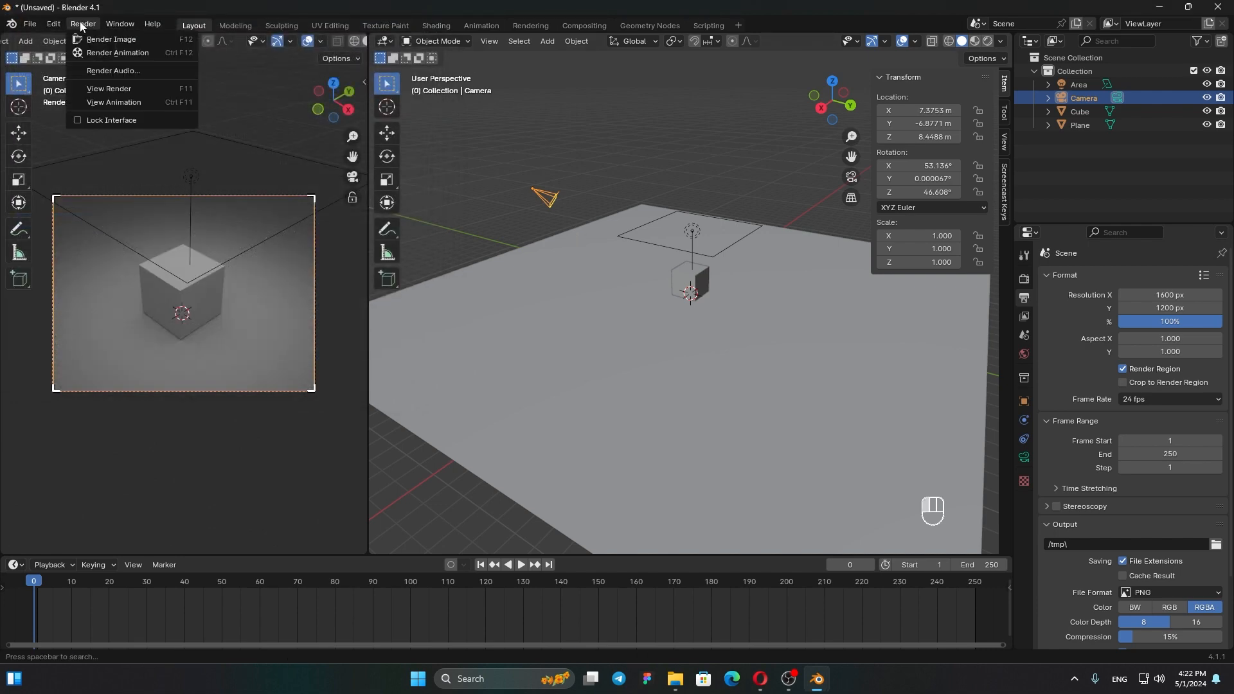
click(149, 41)
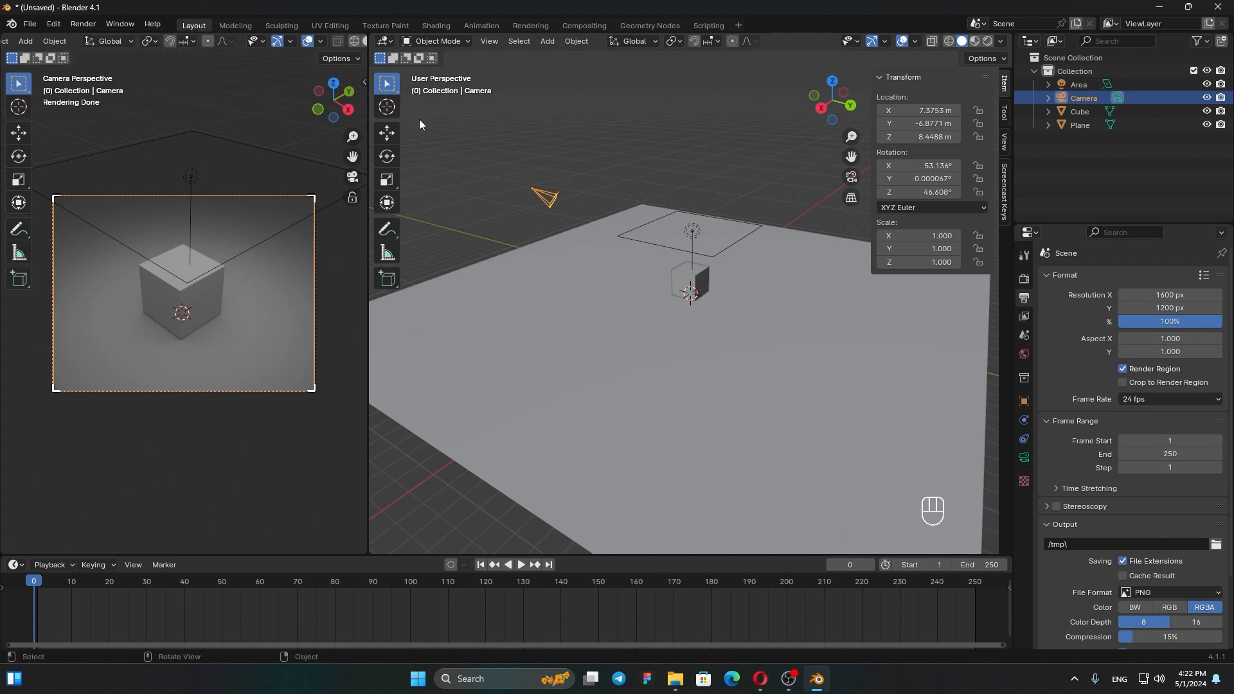
key(shift+equal)
key(F12)
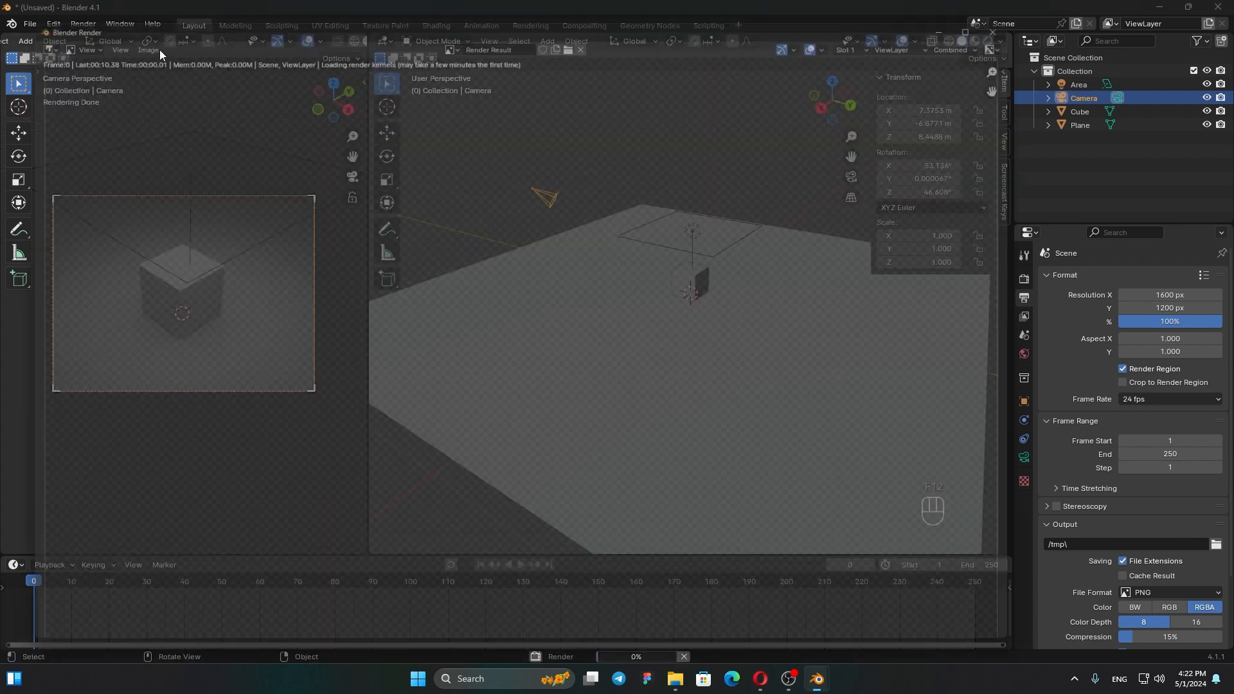
scroll(628, 312, down, 1)
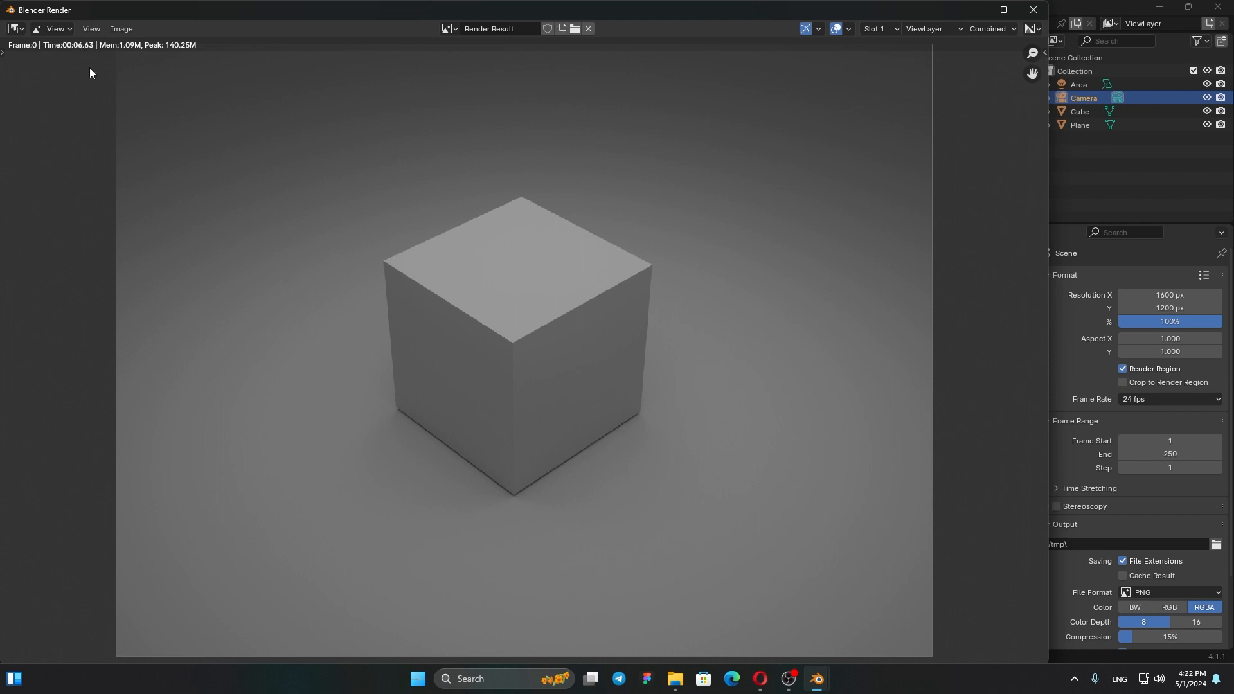
scroll(133, 74, down, 2)
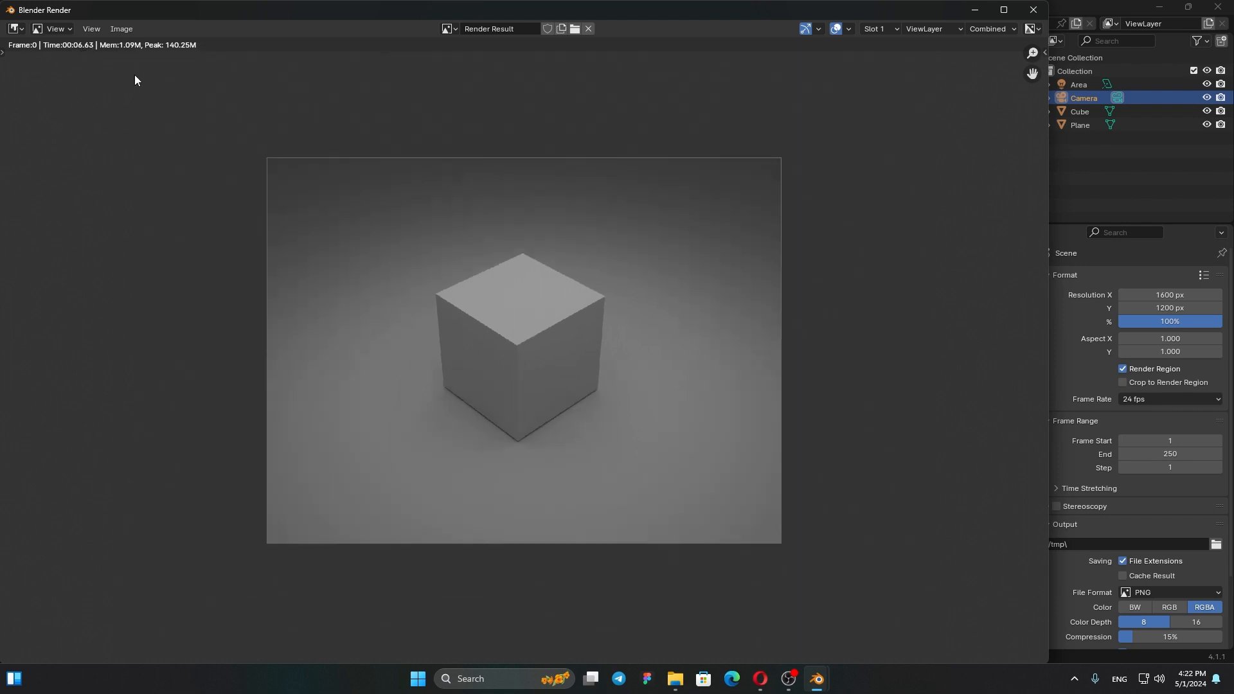
scroll(604, 312, down, 1)
scroll(610, 313, up, 3)
scroll(611, 315, down, 1)
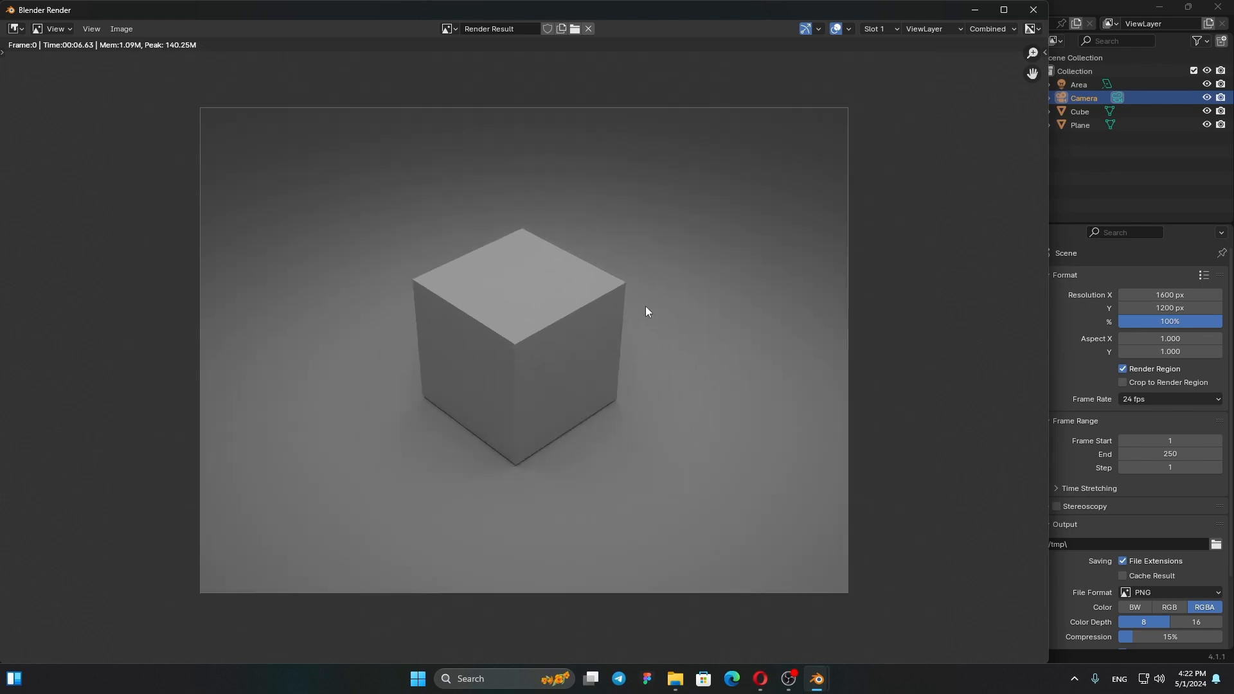
click(1033, 9)
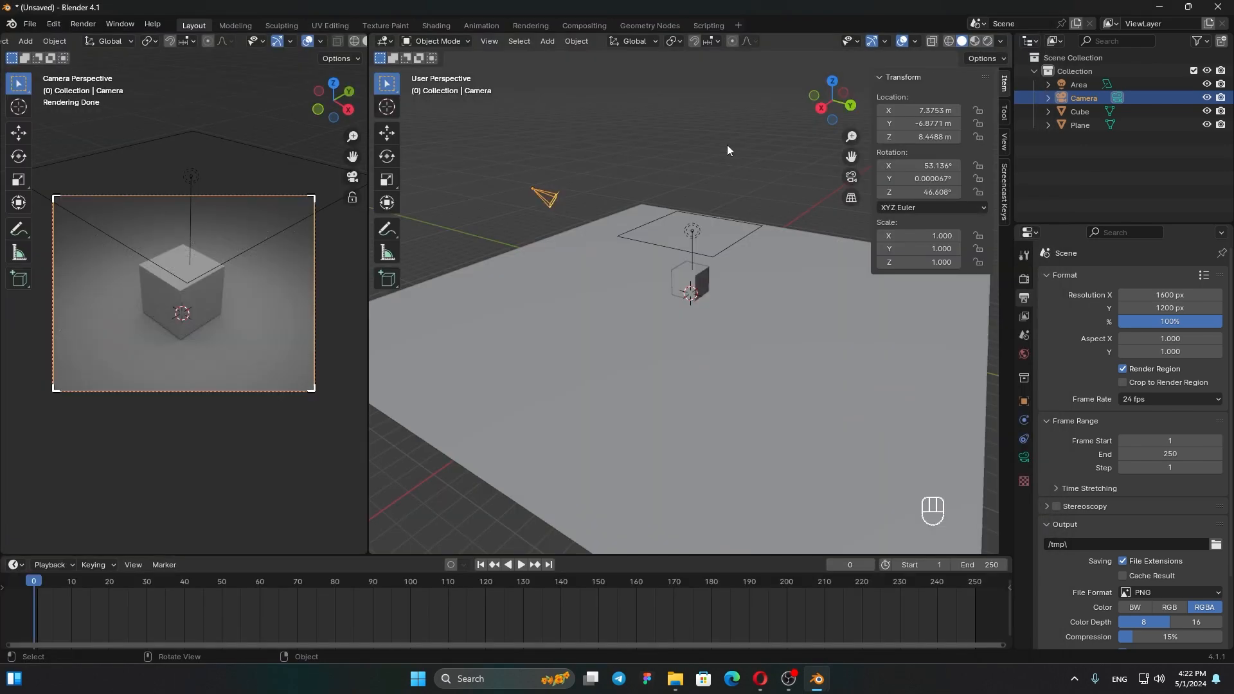